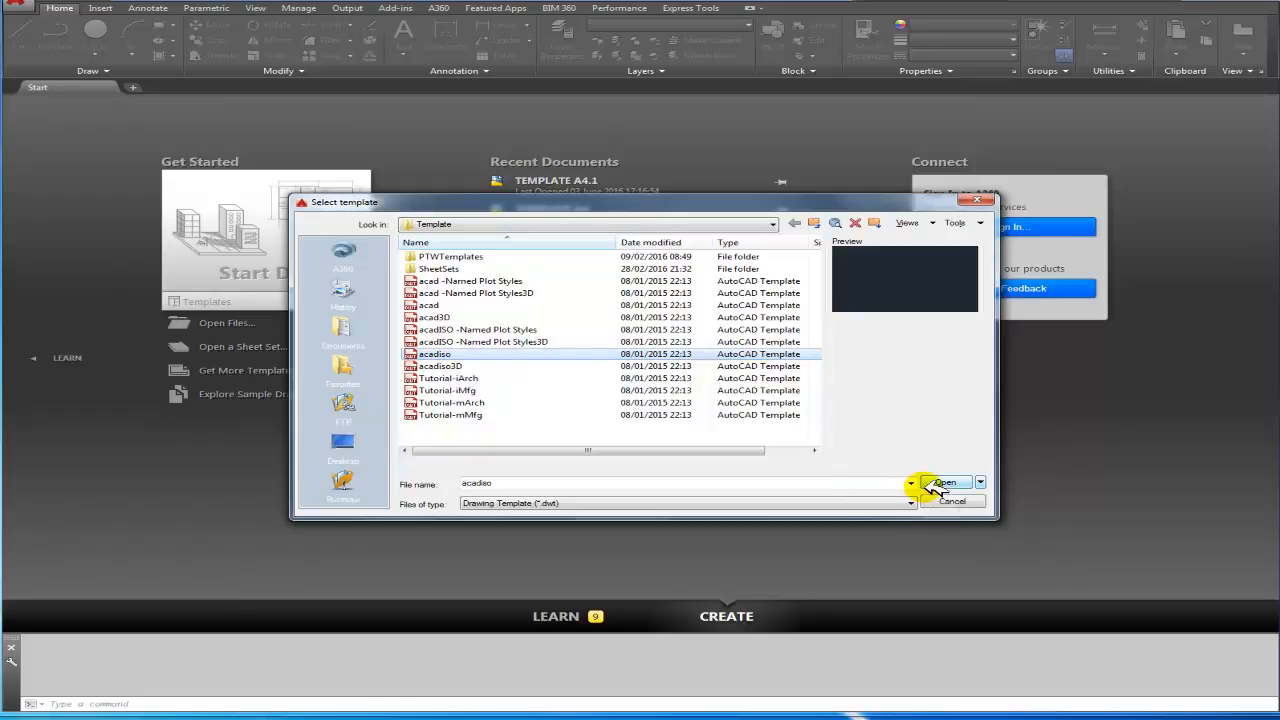
Create a new drawing from the acadiso template
click(438, 355)
click(947, 483)
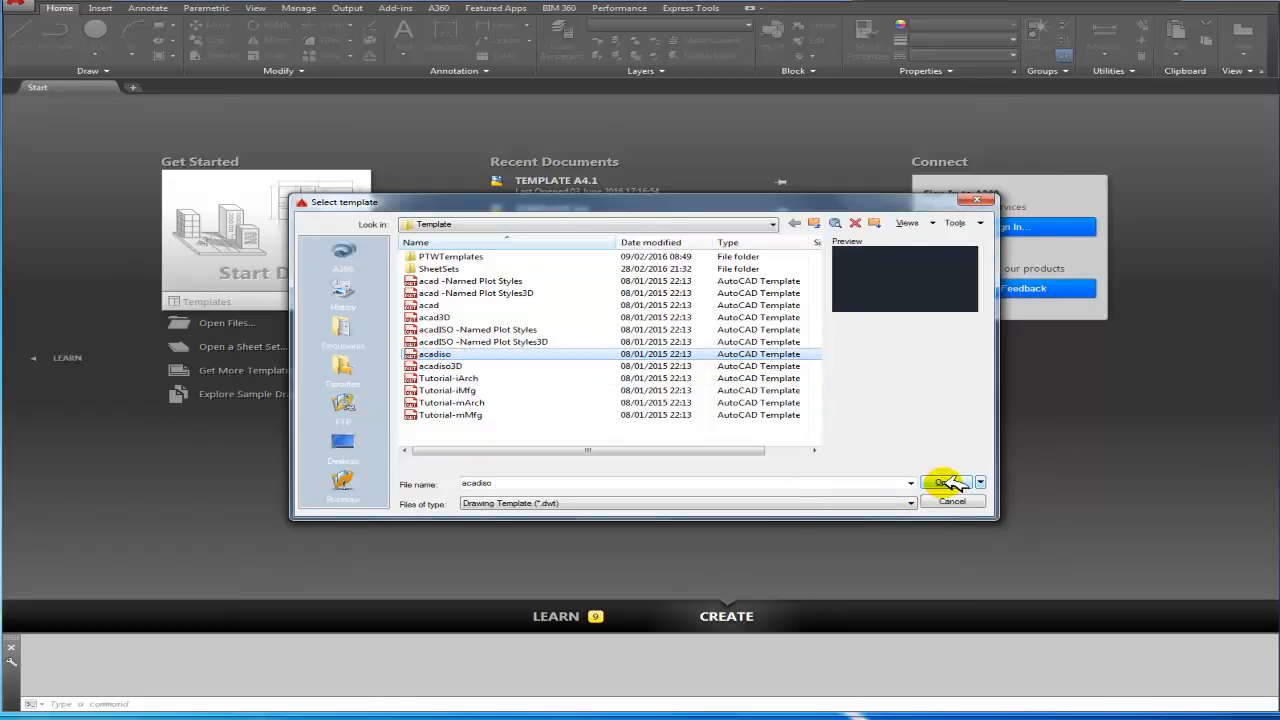
click(948, 483)
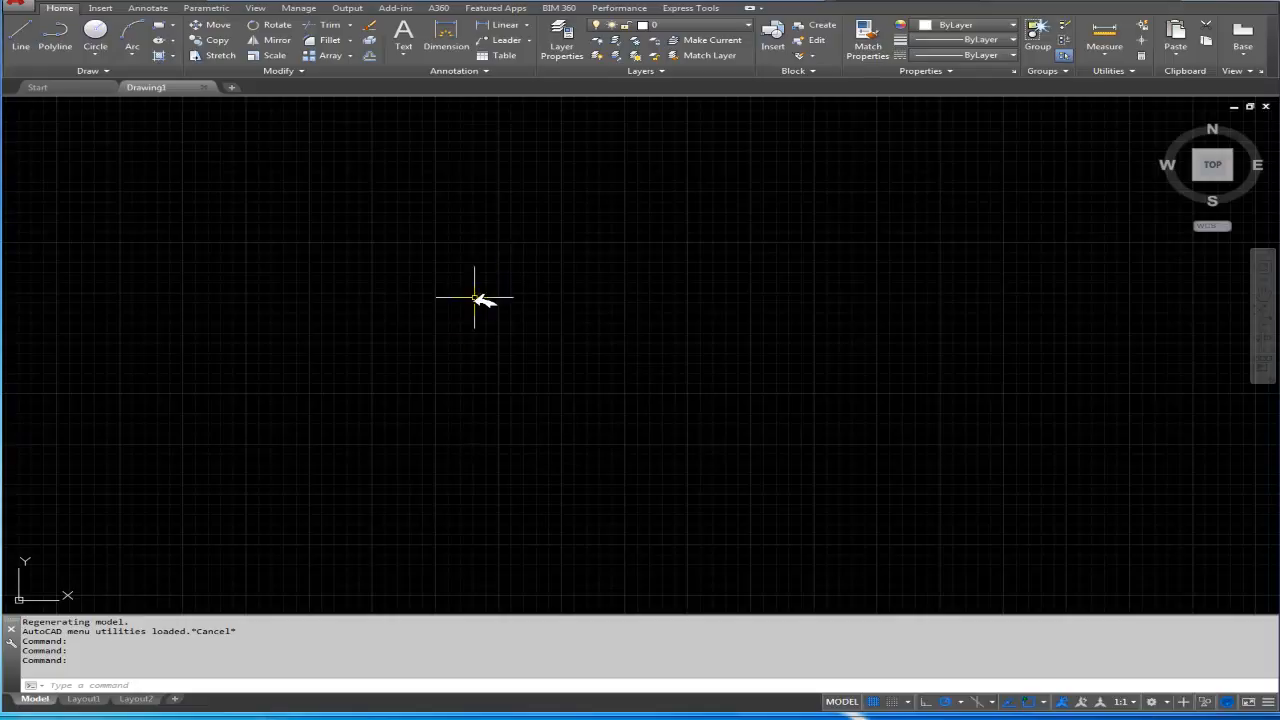
Set the uniform background colour of 2D model space to White in the display options
right_click(602, 305)
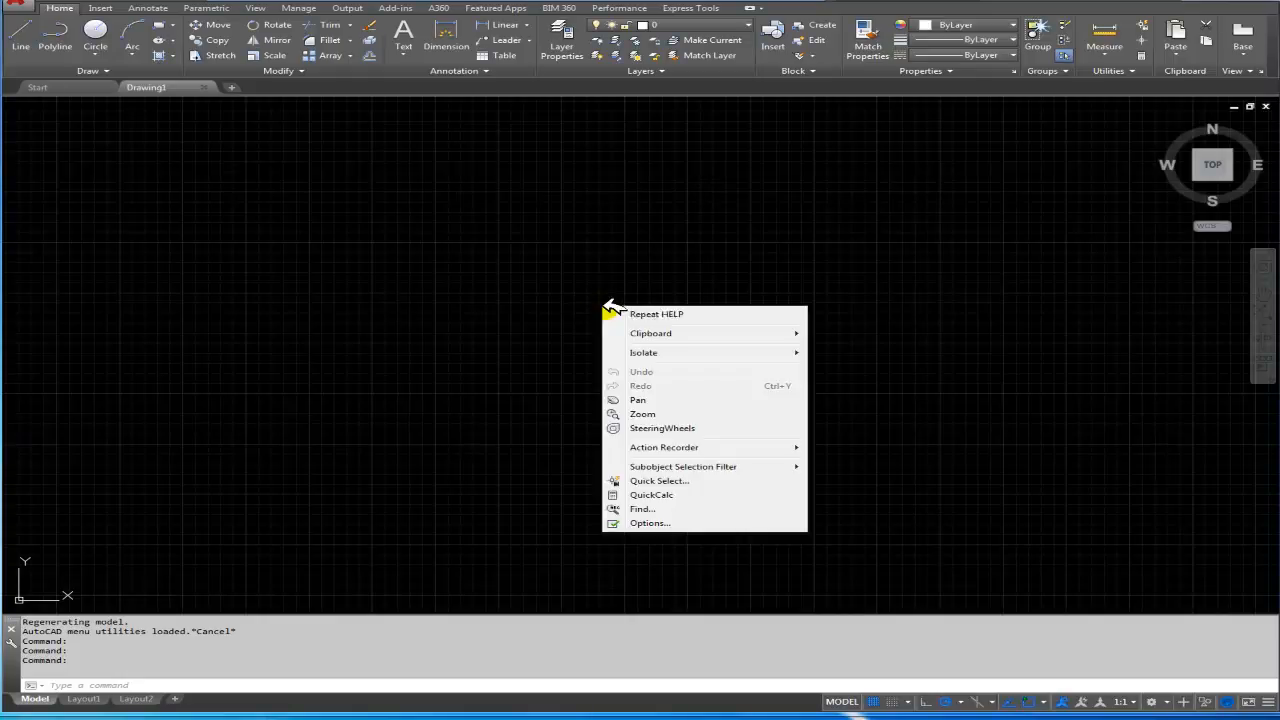
click(676, 523)
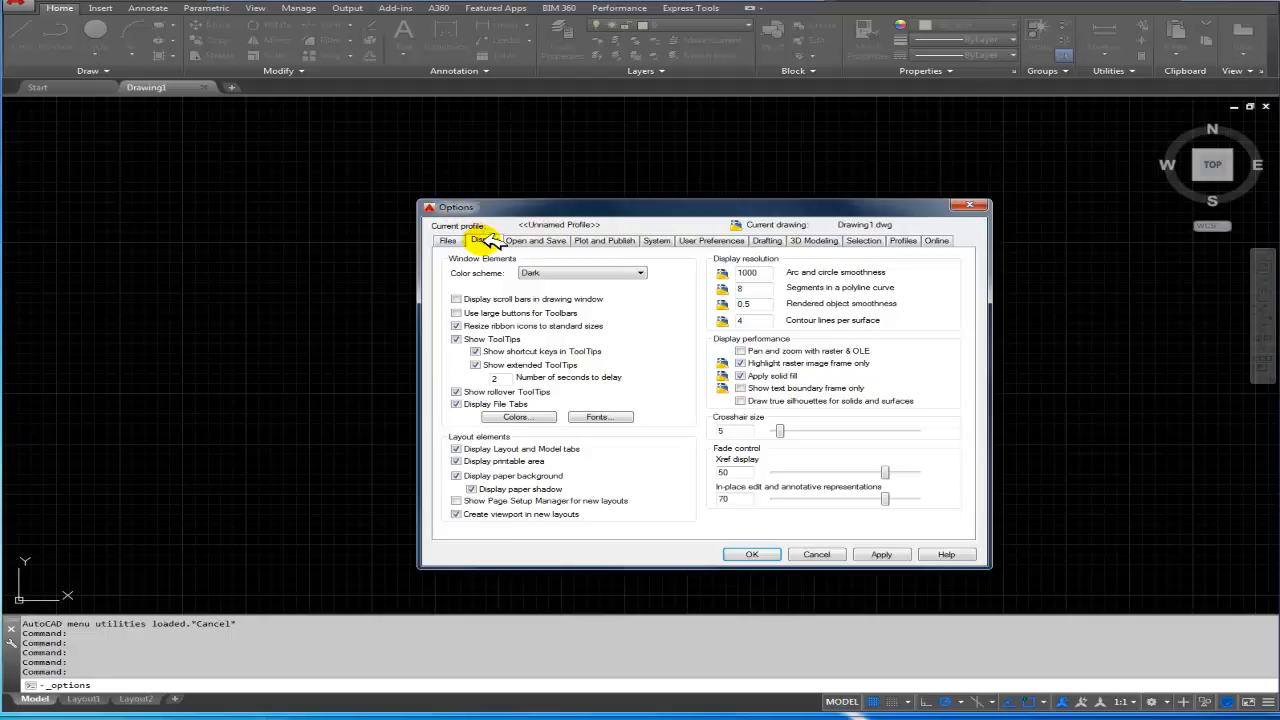
click(516, 416)
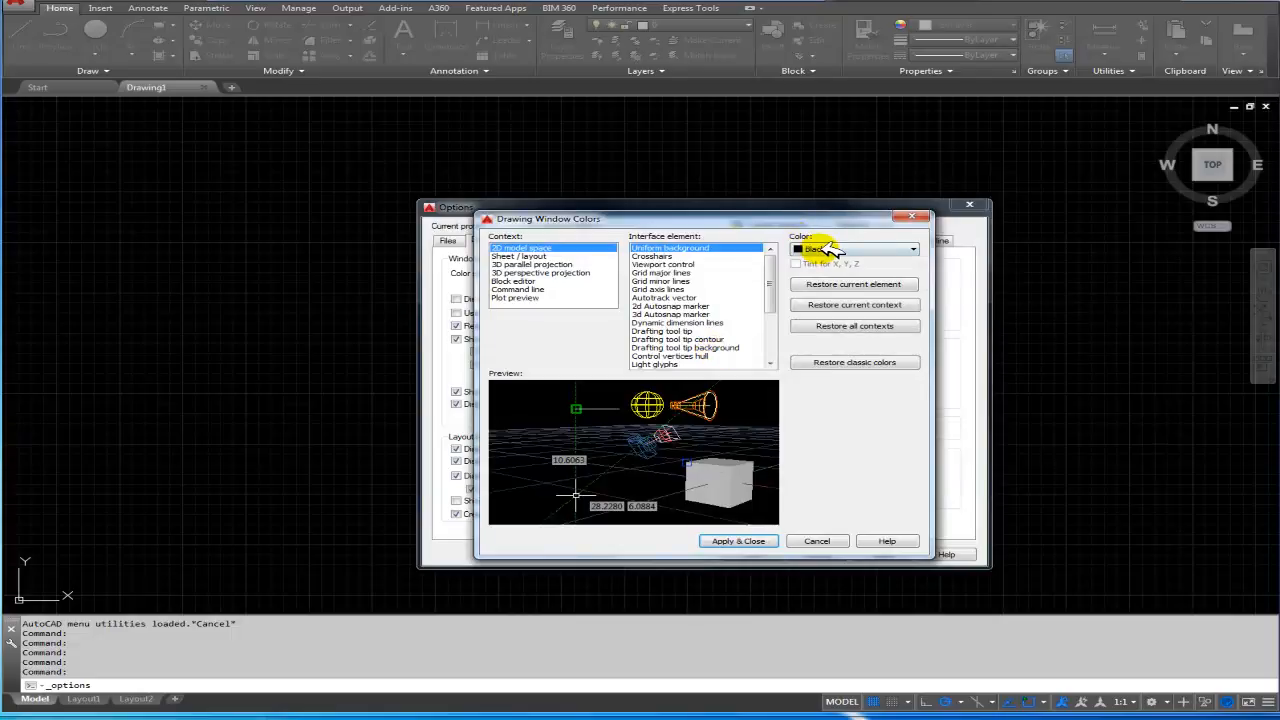
click(830, 249)
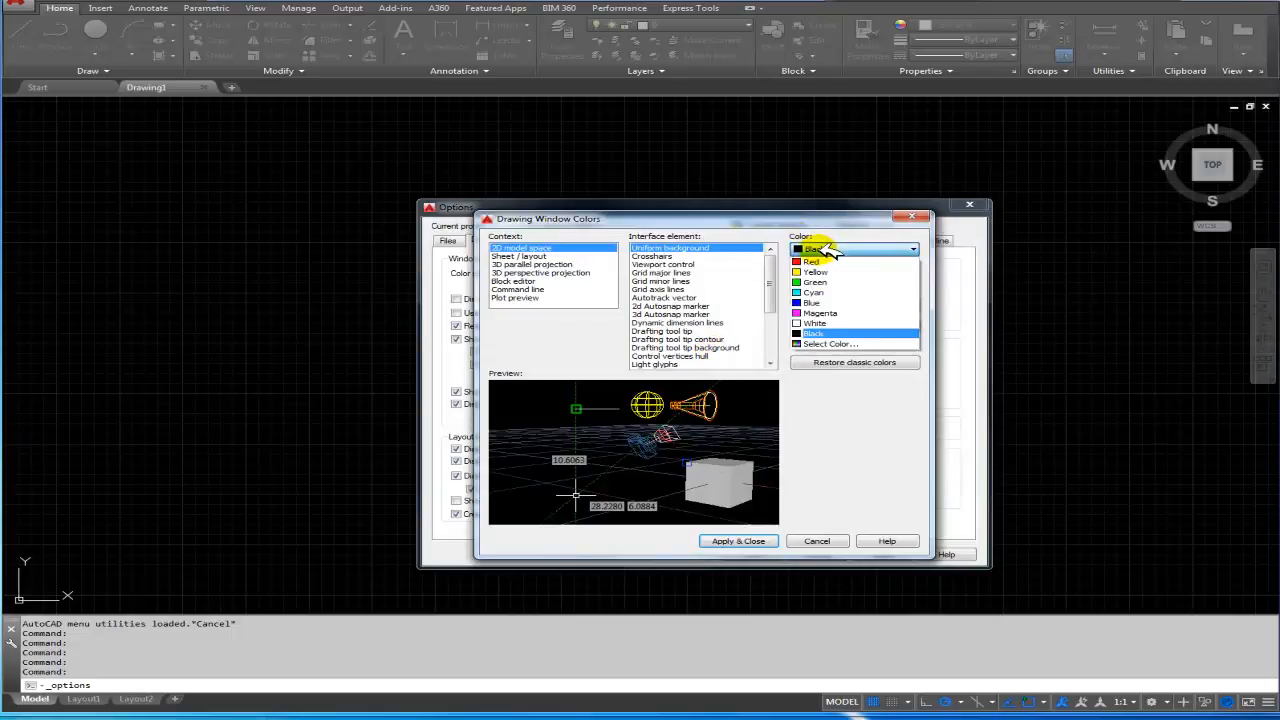
click(812, 323)
click(748, 541)
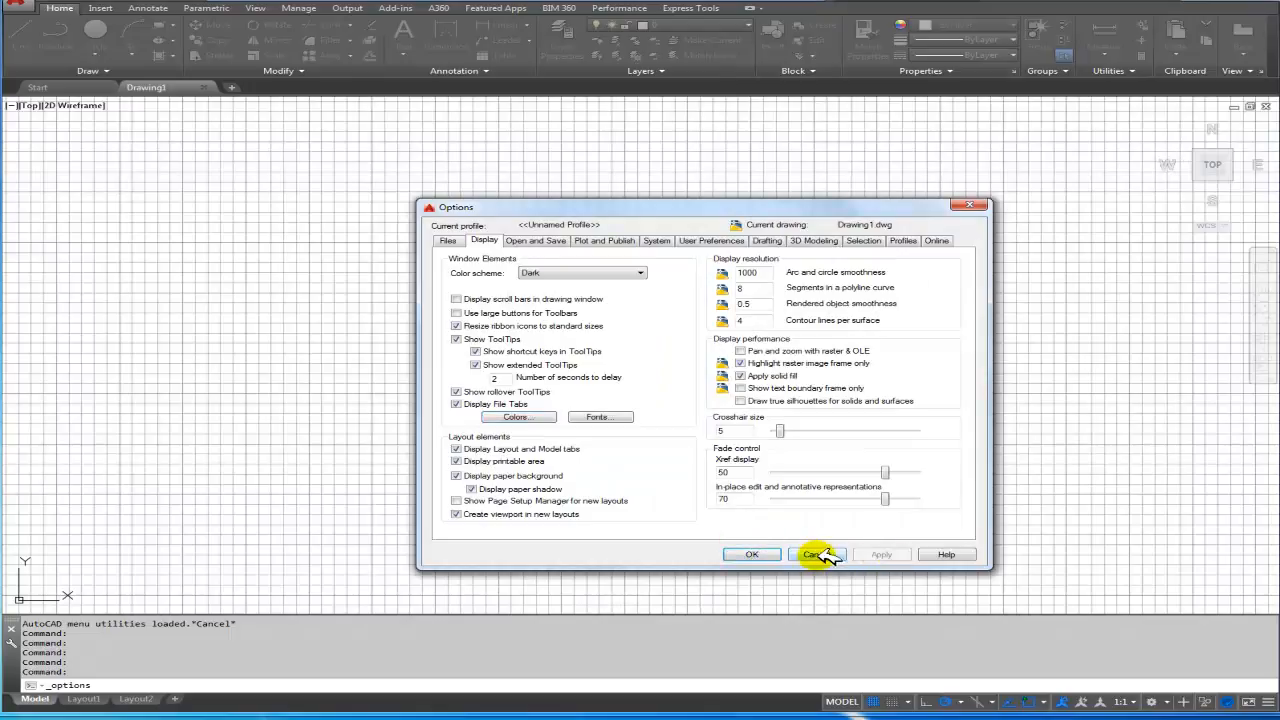
click(762, 554)
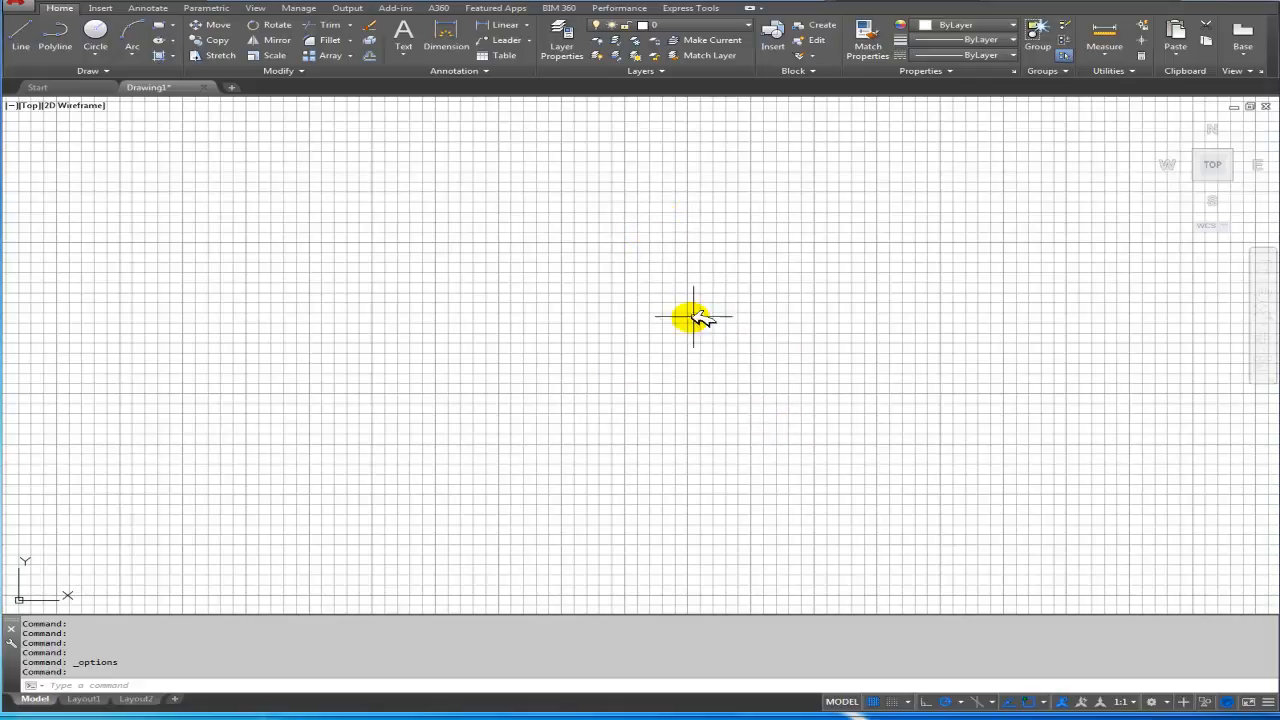
Toggle the drawing grid display and leave it switched off
click(876, 701)
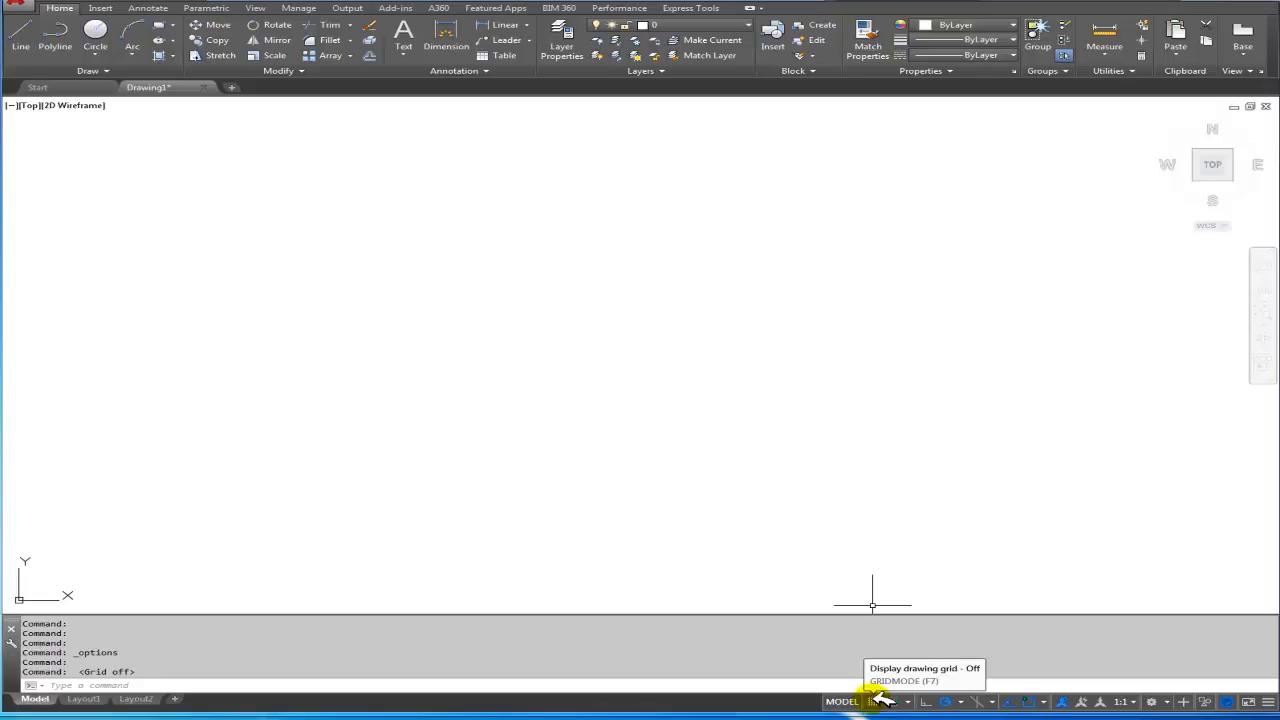
click(884, 702)
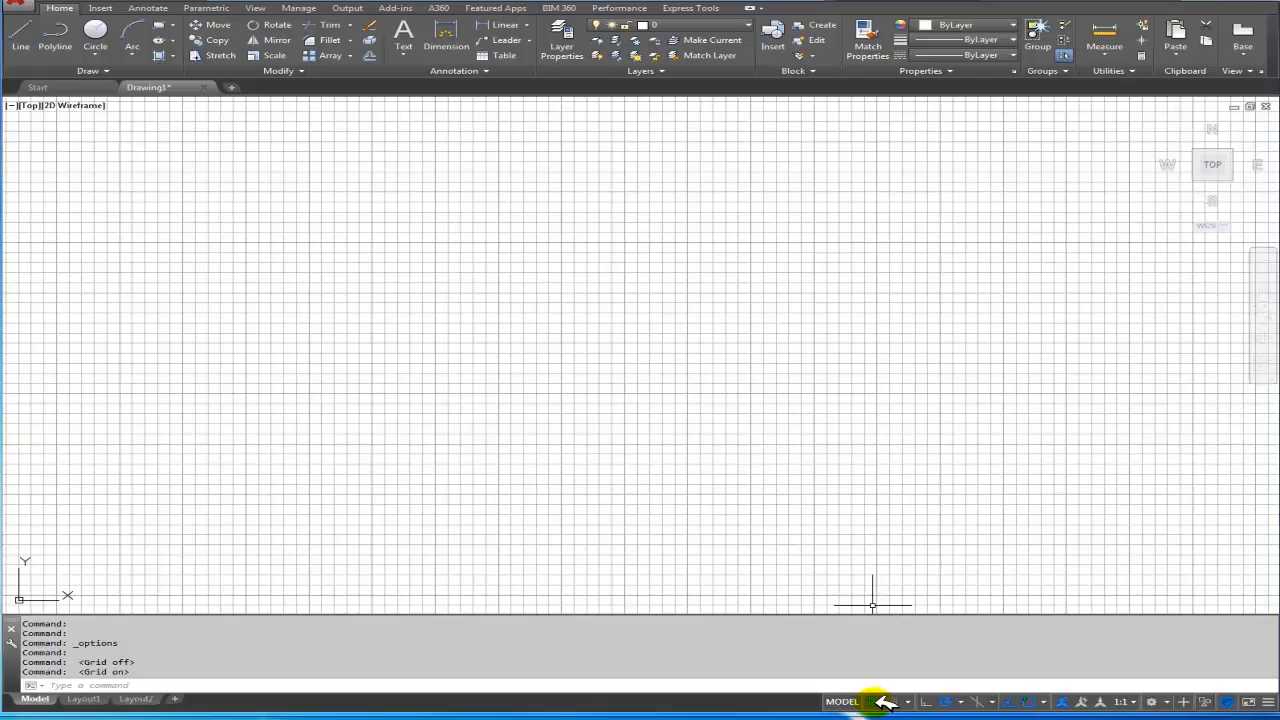
click(884, 702)
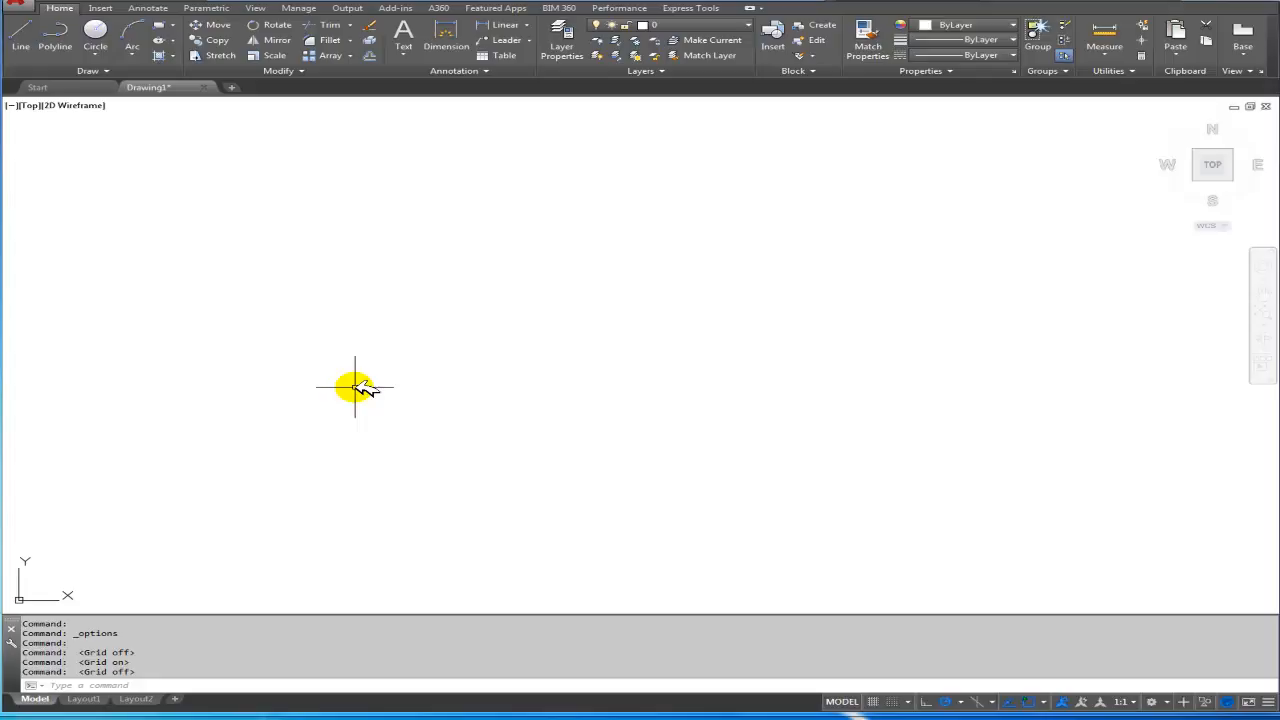
Draw a single freehand-placed horizontal line in the lower part of the empty model space
click(22, 35)
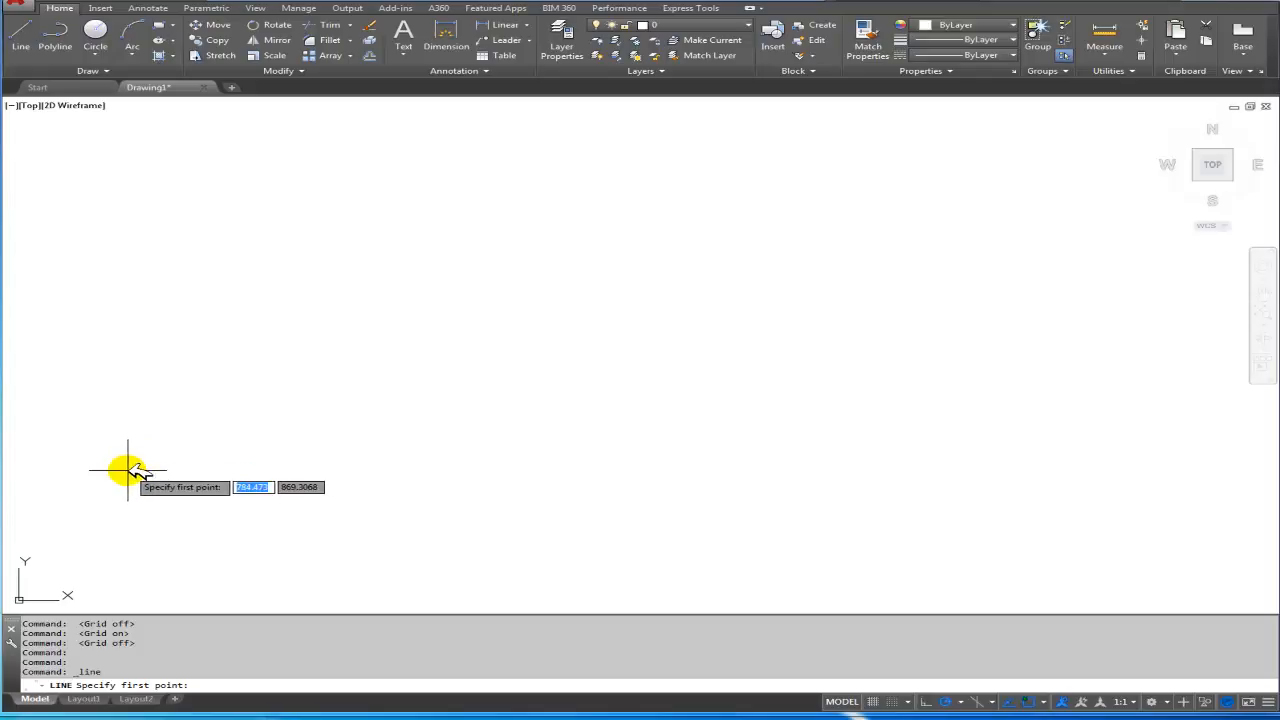
click(128, 470)
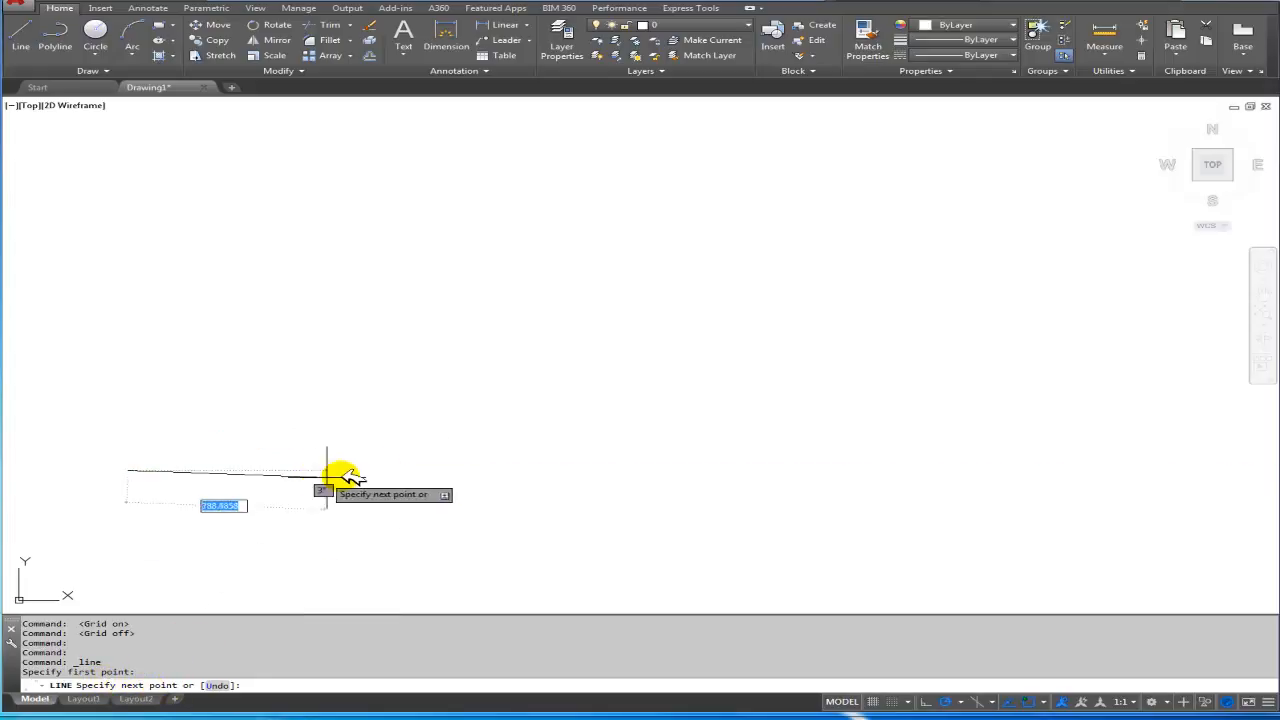
click(457, 469)
right_click(457, 470)
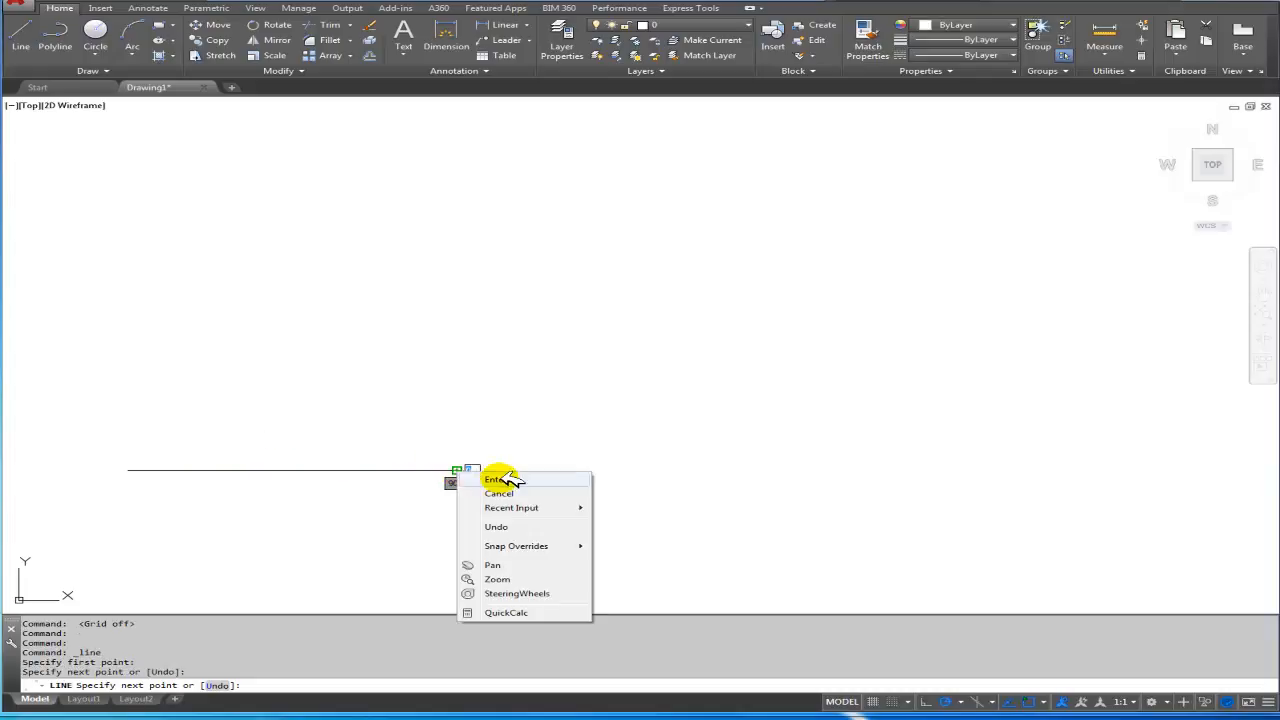
click(508, 479)
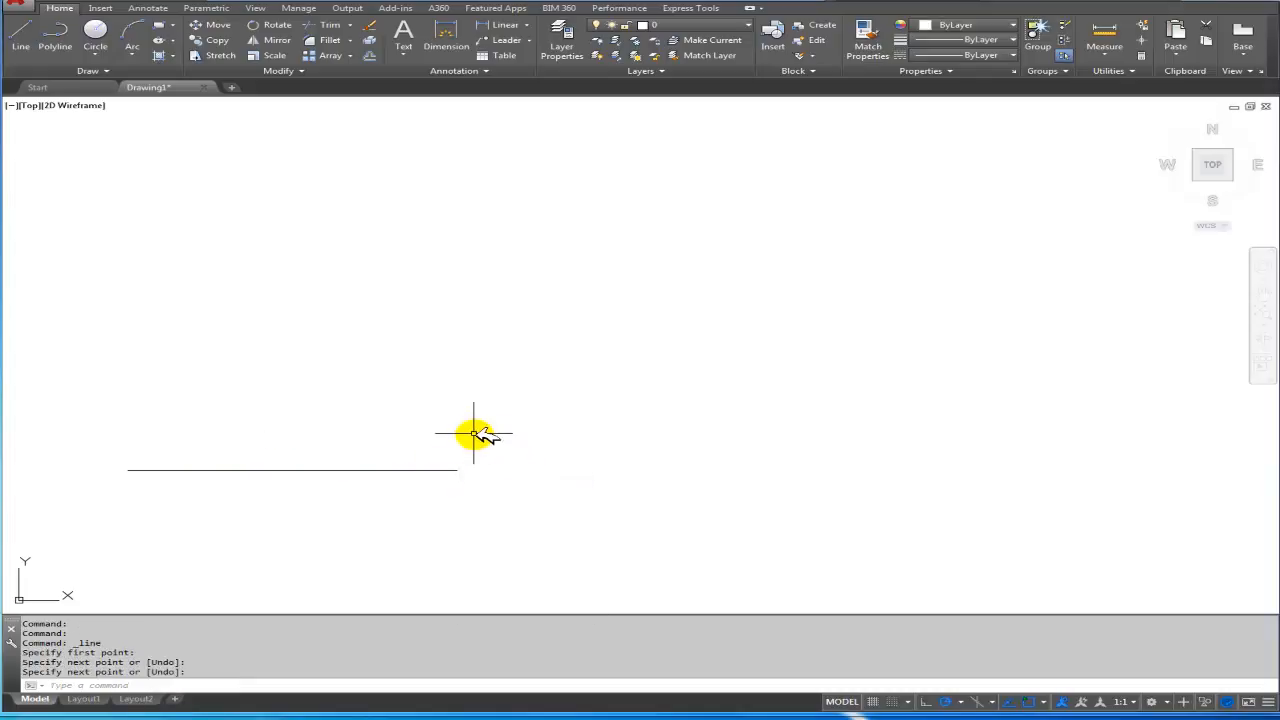
Draw three connected line segments below the first line: one horizontal, one sloping up and one sloping down
middle_drag(414, 491, 600, 466)
middle_drag(466, 509, 466, 443)
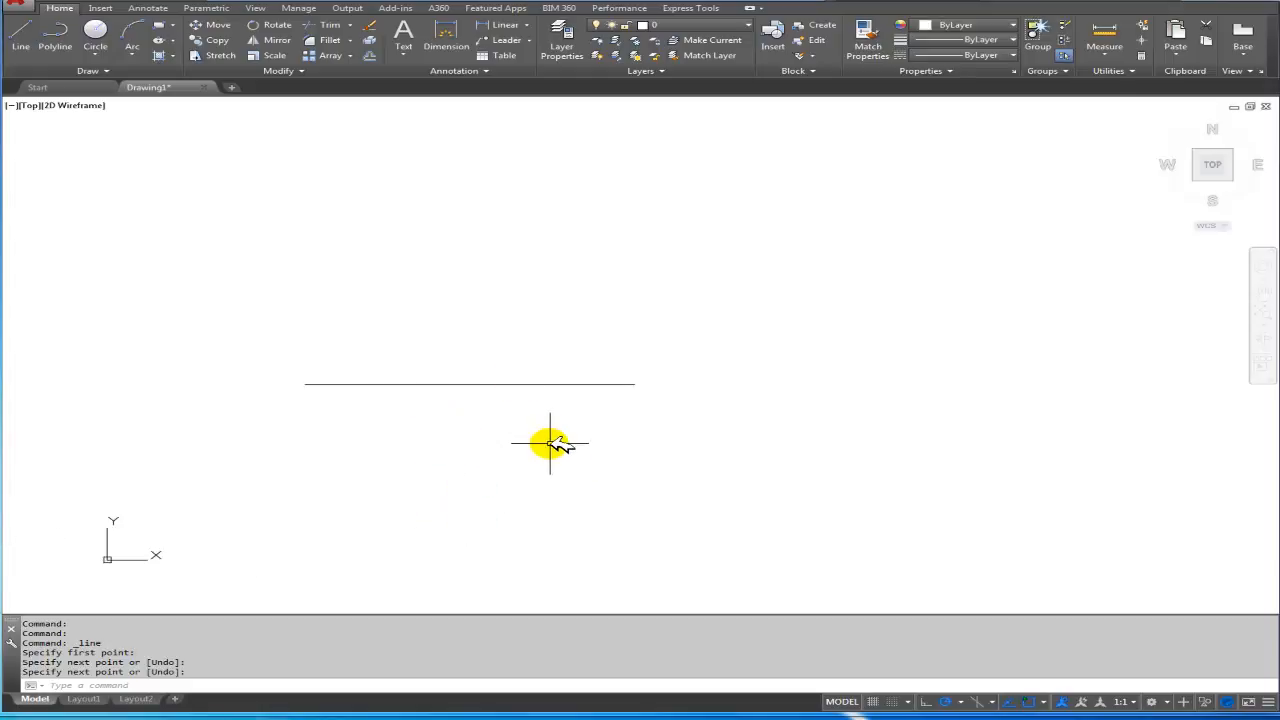
click(20, 38)
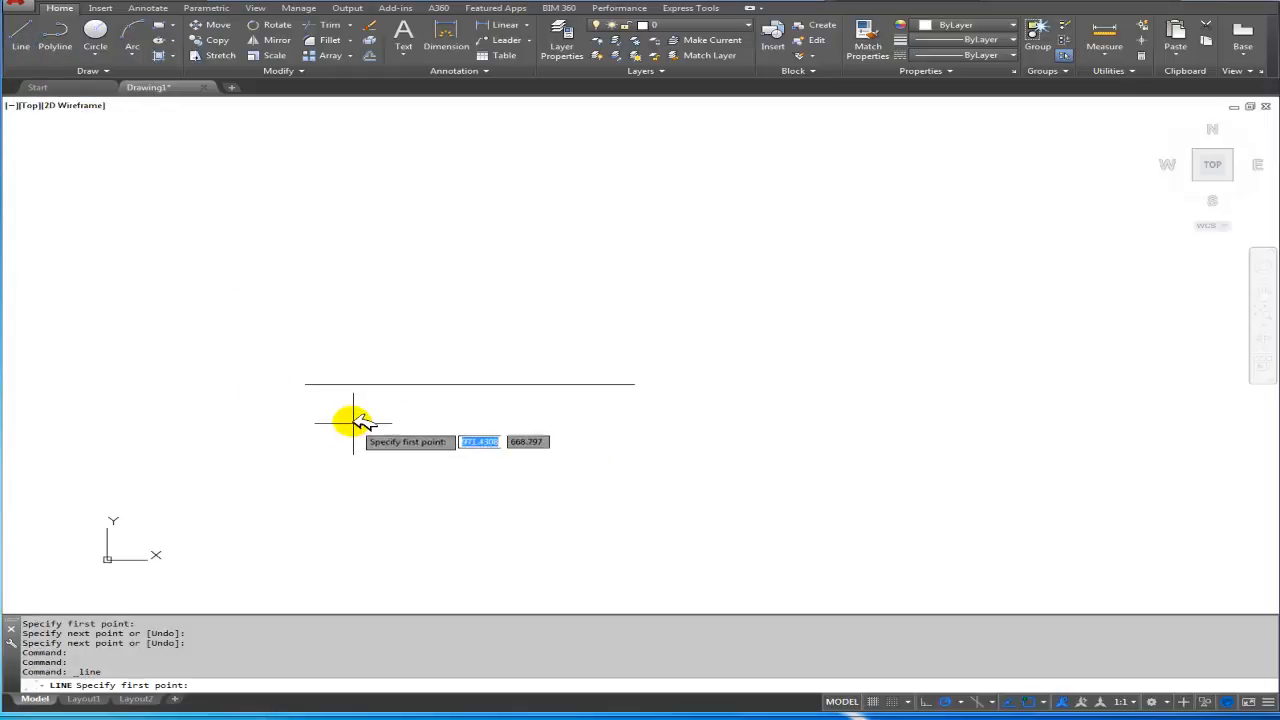
click(307, 461)
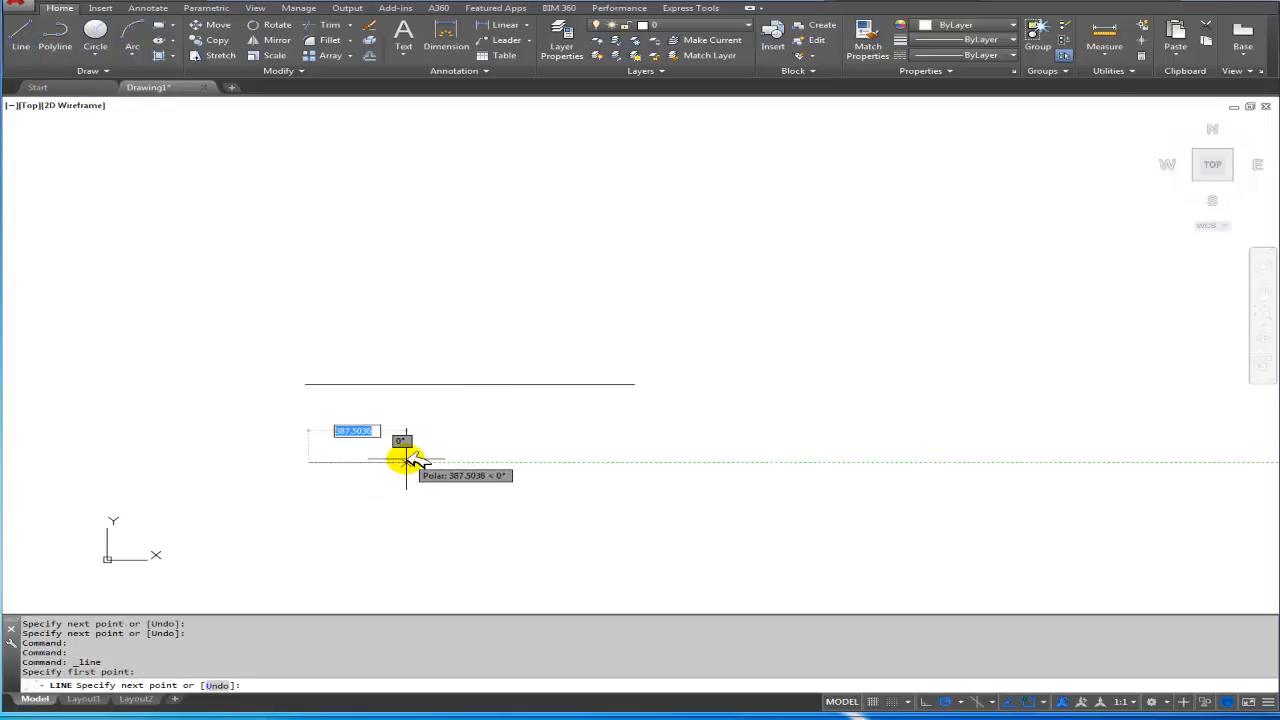
click(668, 462)
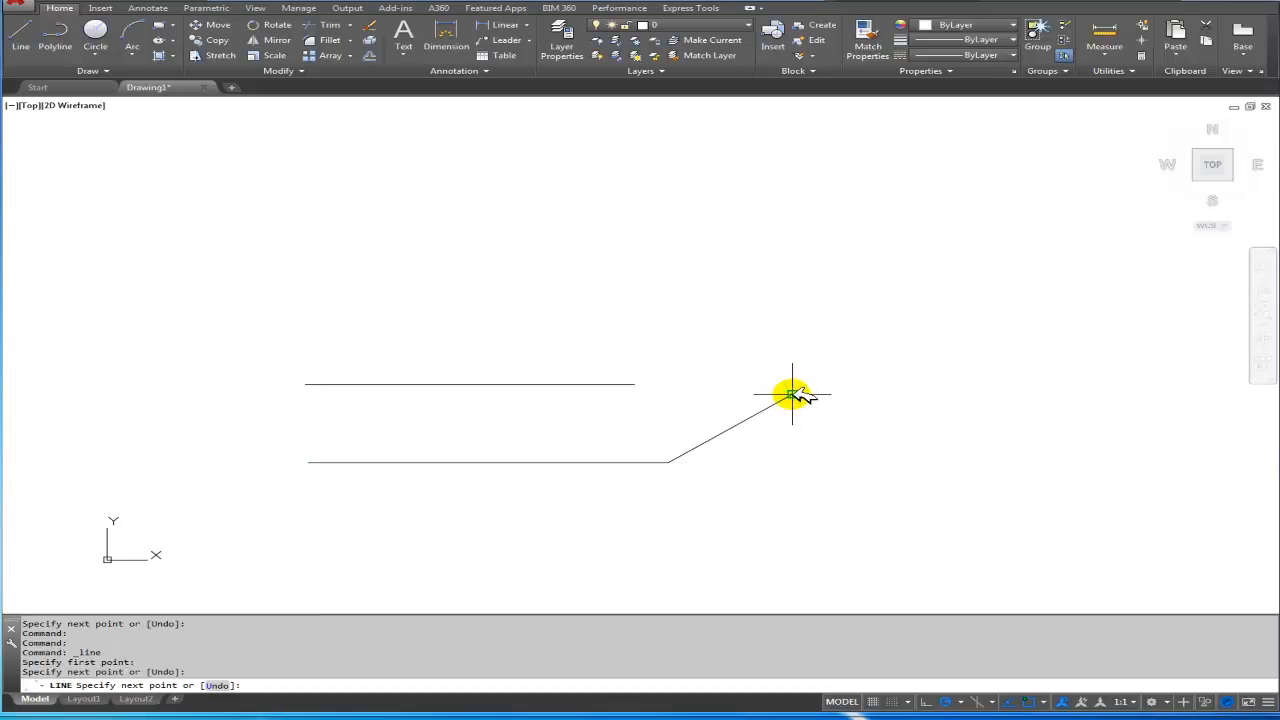
click(792, 395)
click(900, 484)
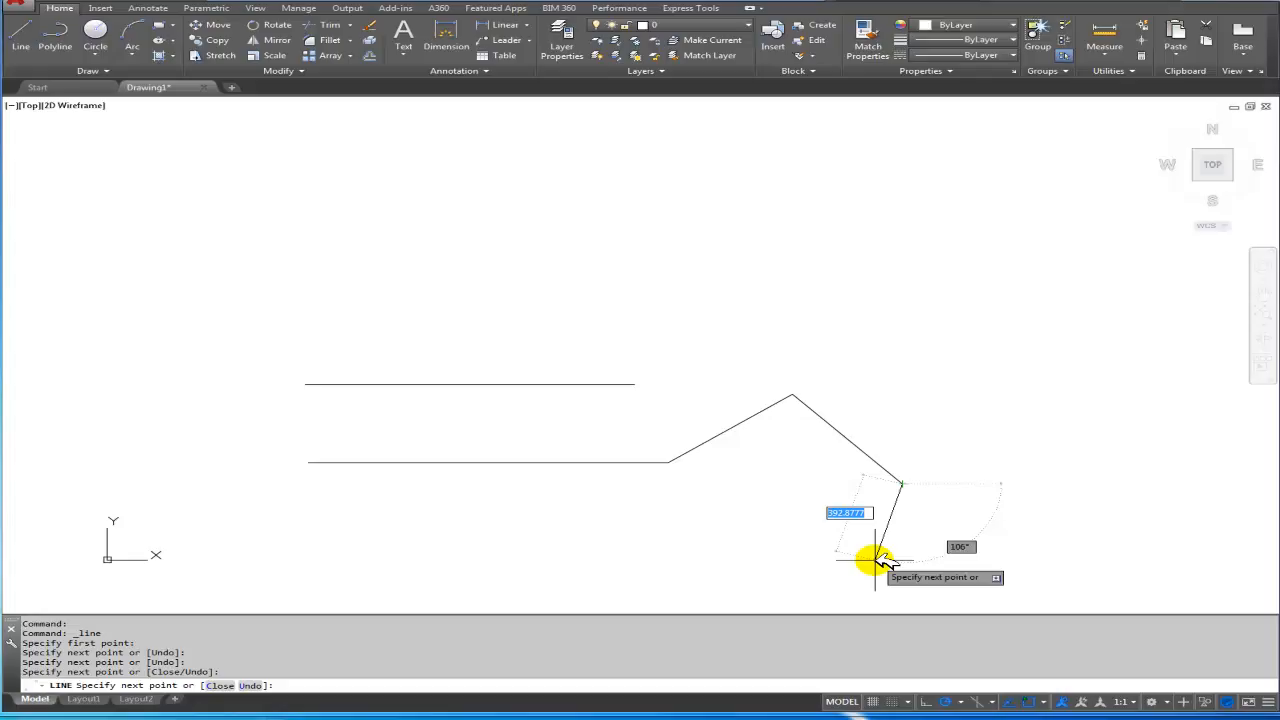
key(Escape)
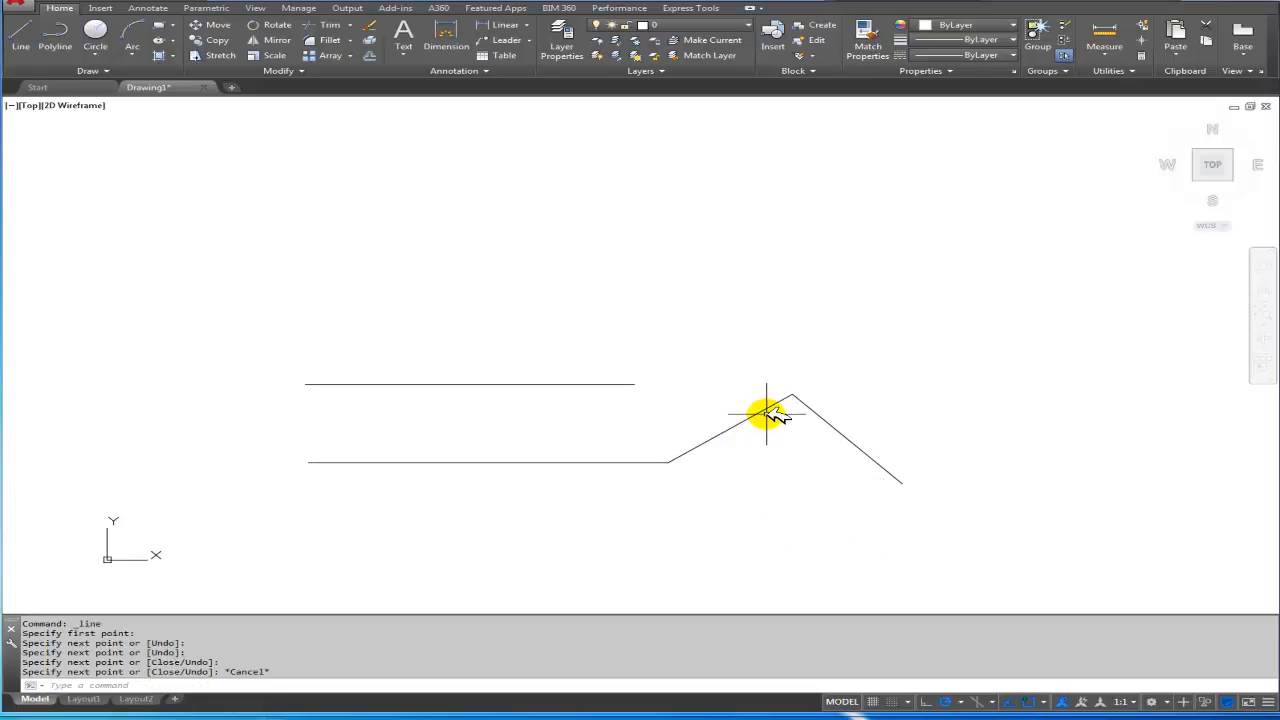
mouse_move(471, 449)
middle_down()
mouse_move(480, 400)
mouse_move(456, 401)
middle_up()
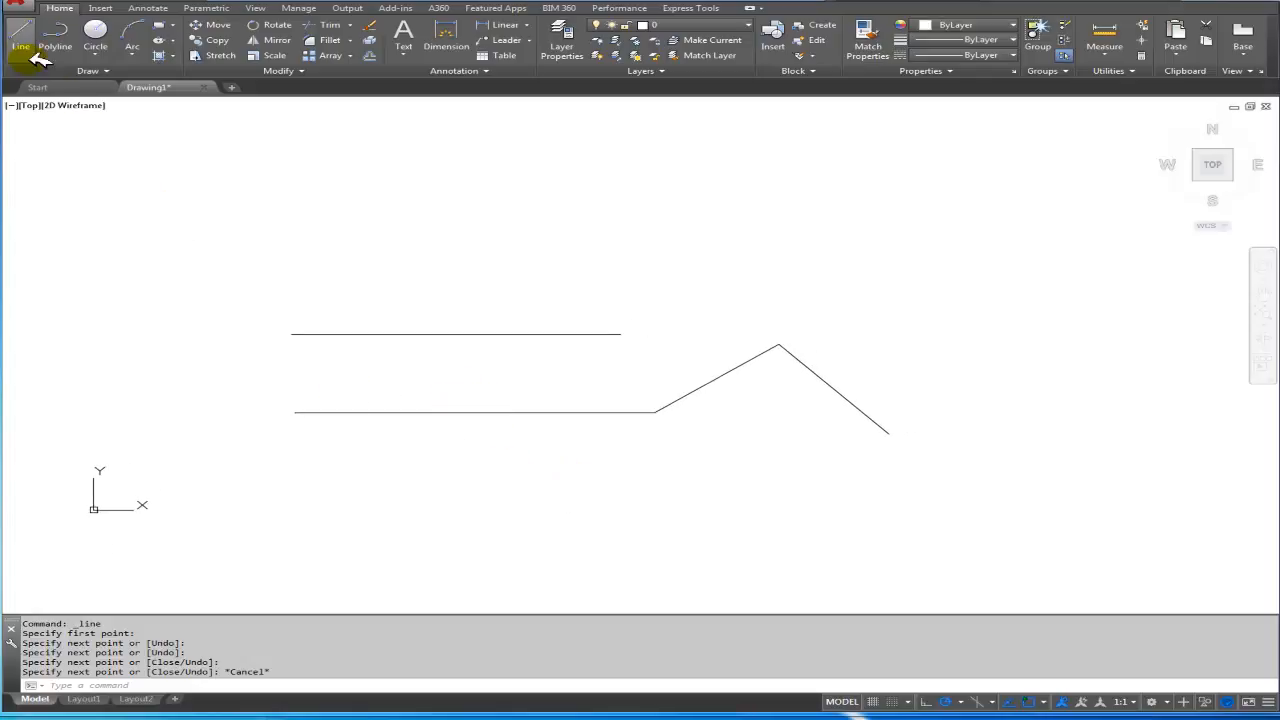
click(22, 40)
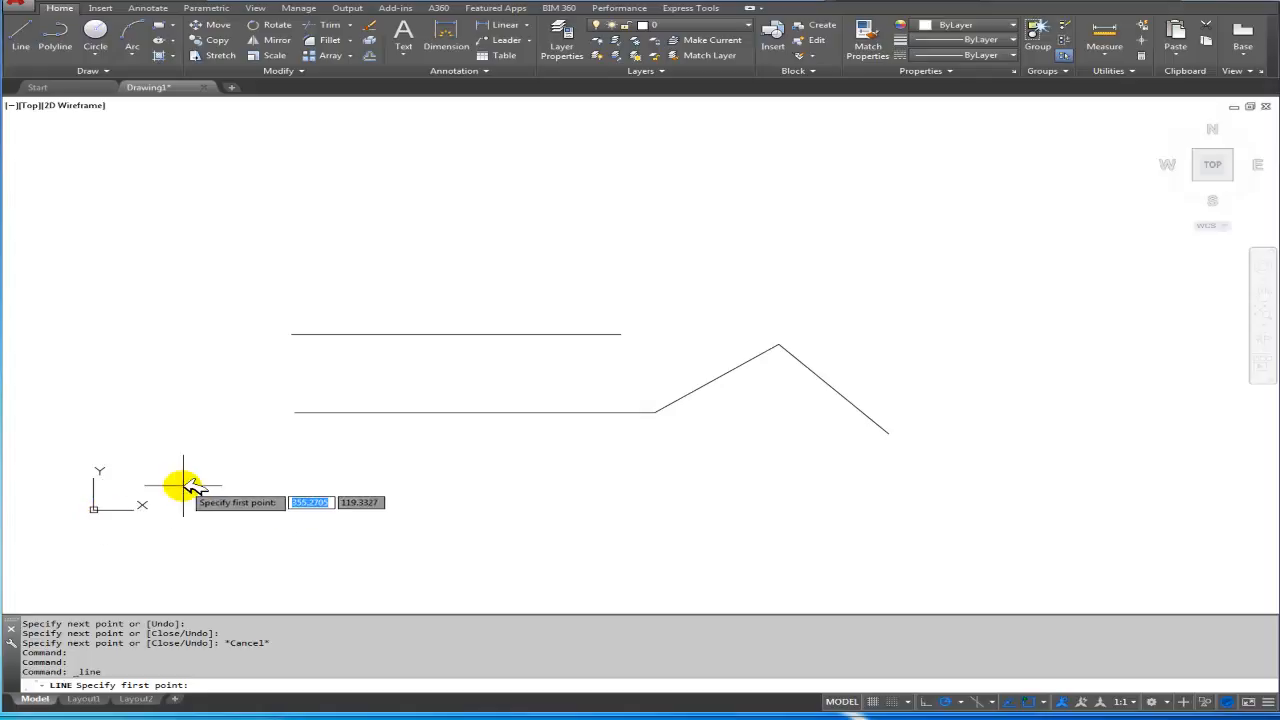
key(Escape)
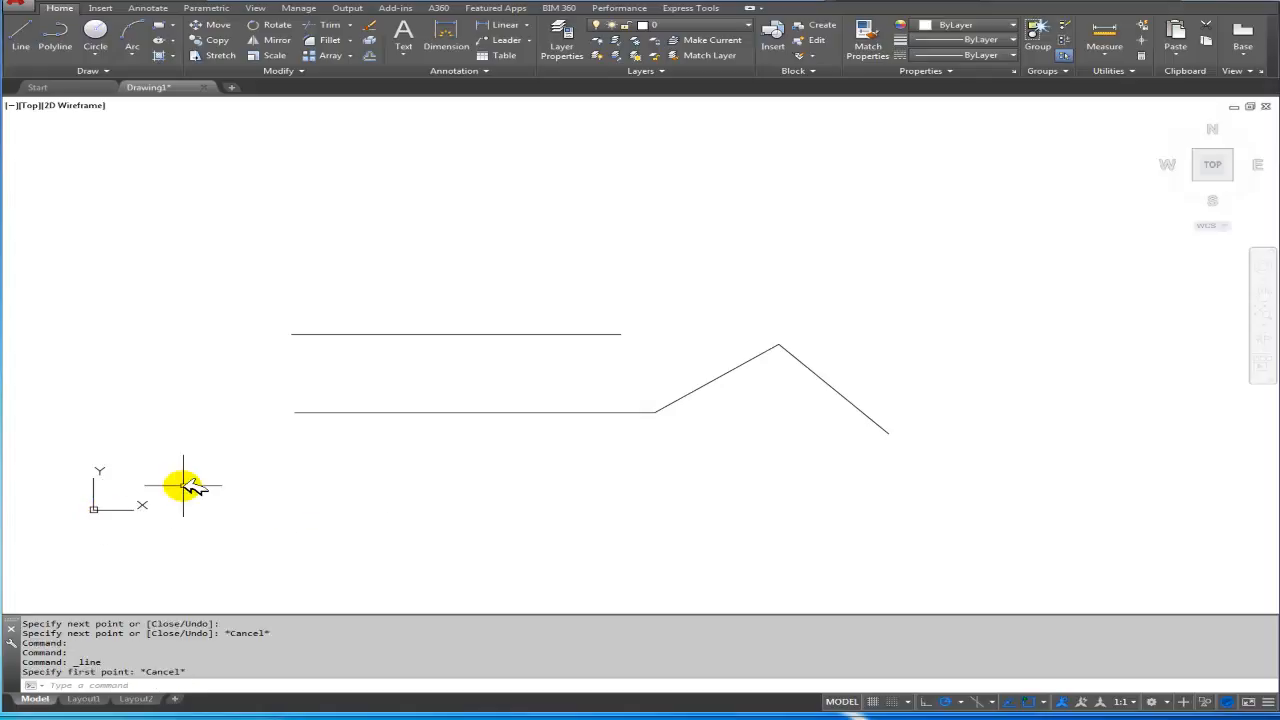
Switch to Layout1 and delete the default viewport from the sheet
click(94, 697)
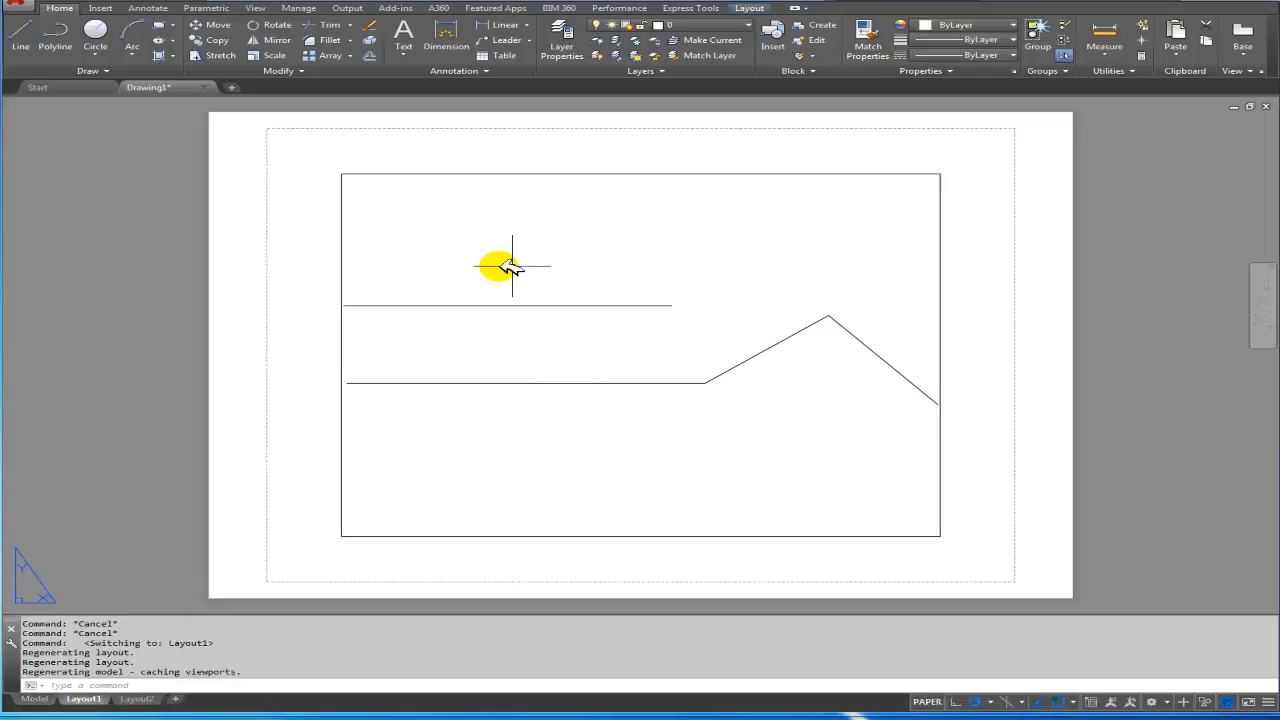
click(492, 173)
key(Delete)
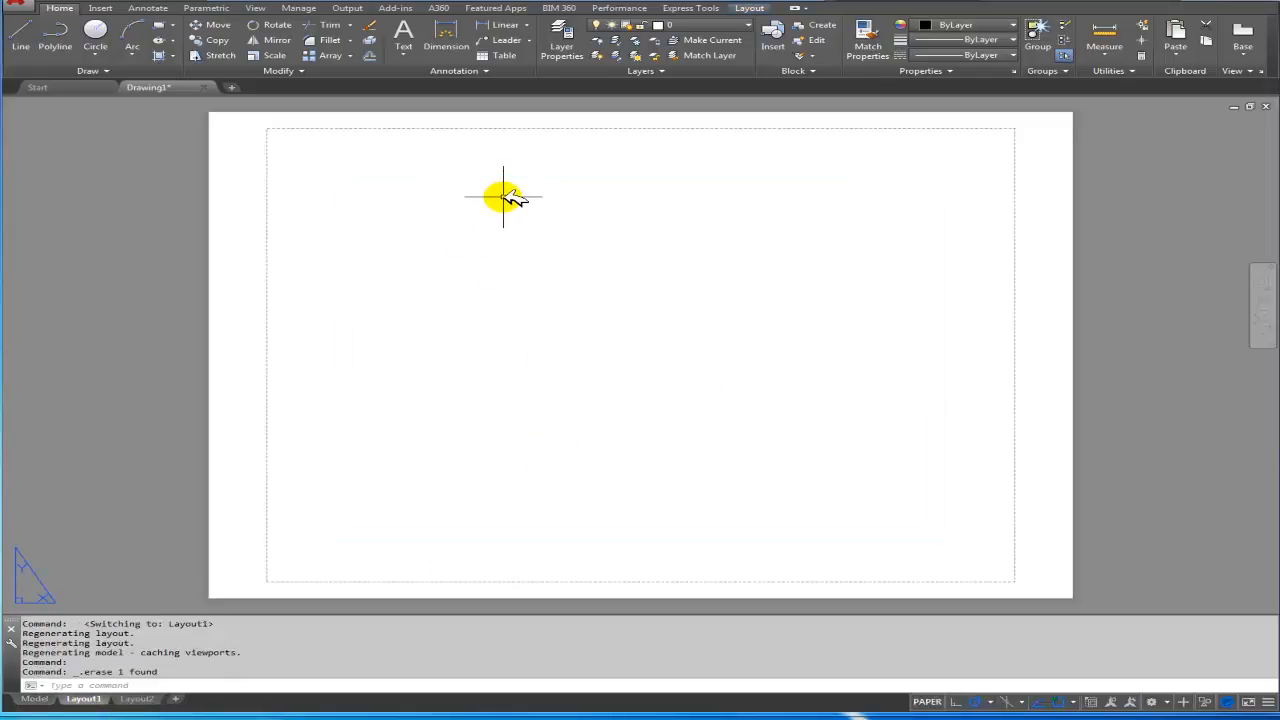
scroll(400, 366, down, 1)
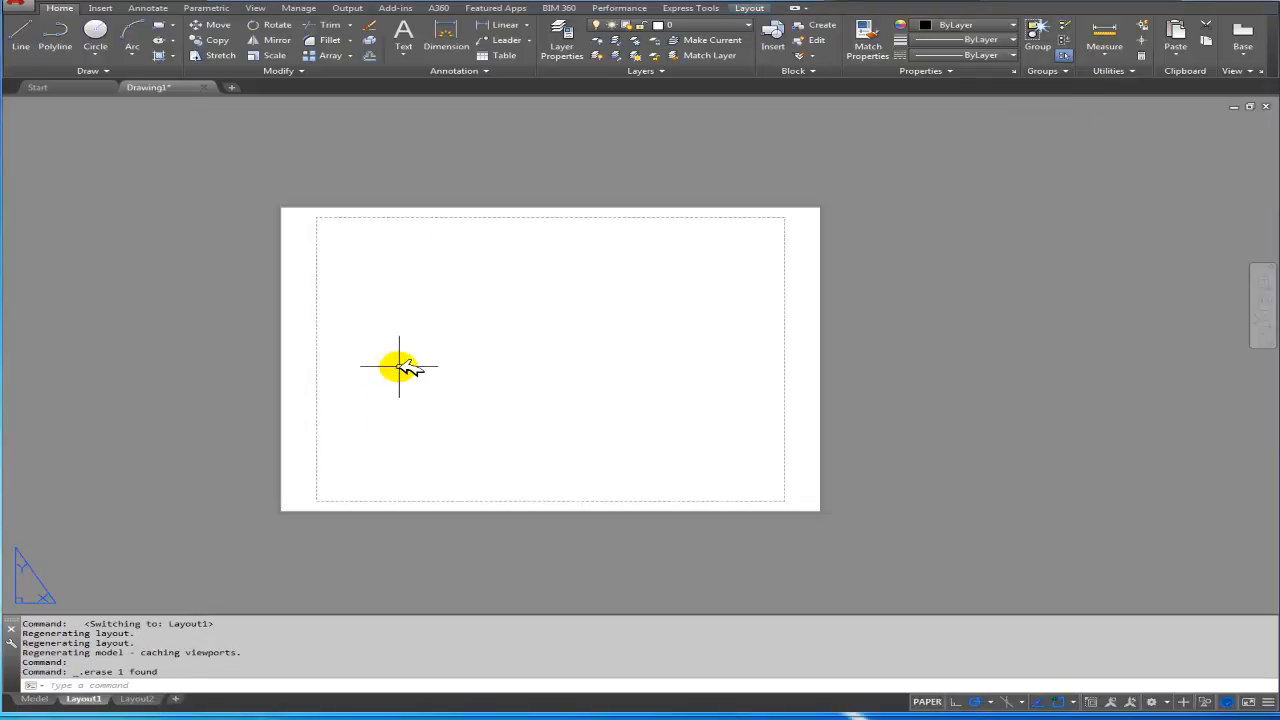
middle_drag(514, 325, 576, 327)
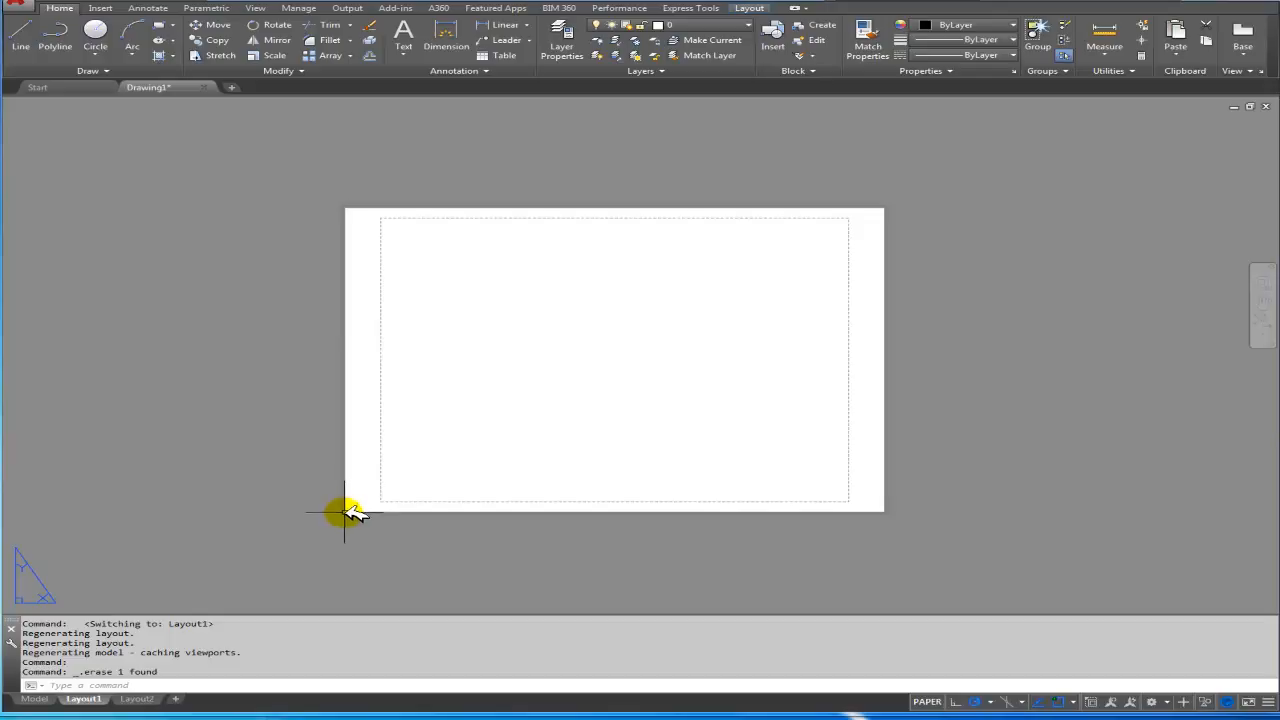
click(35, 698)
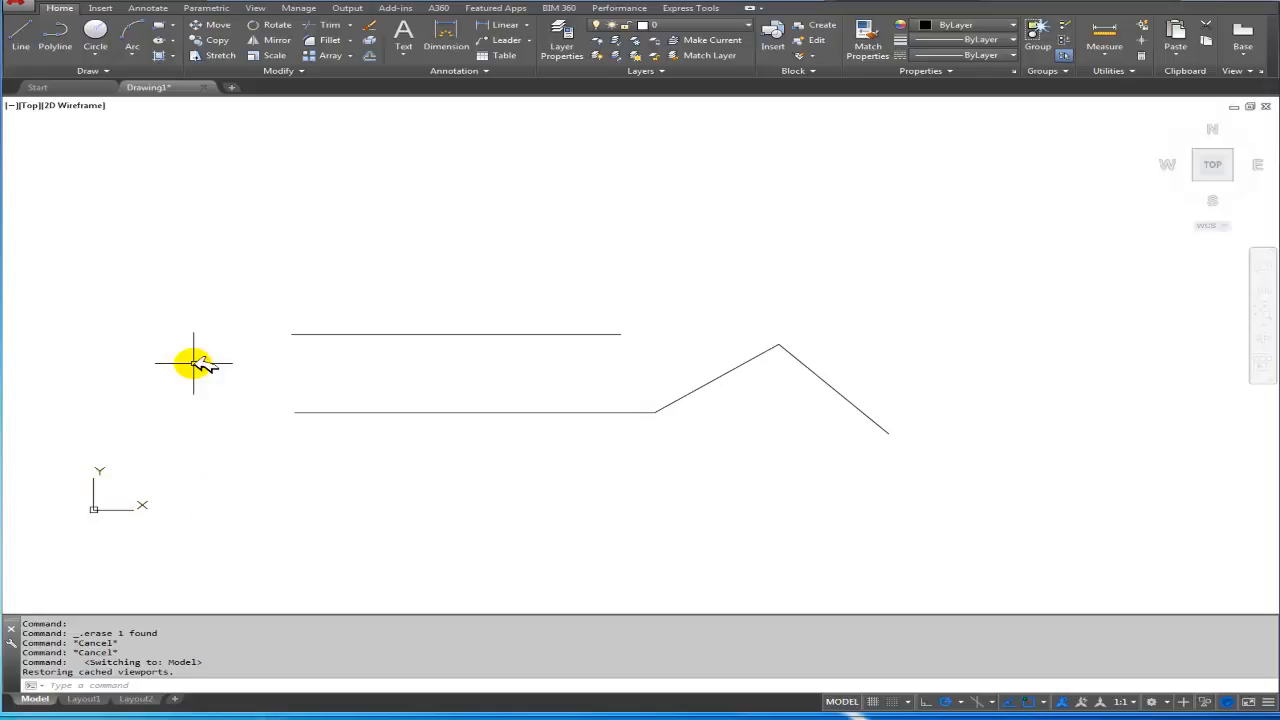
click(22, 38)
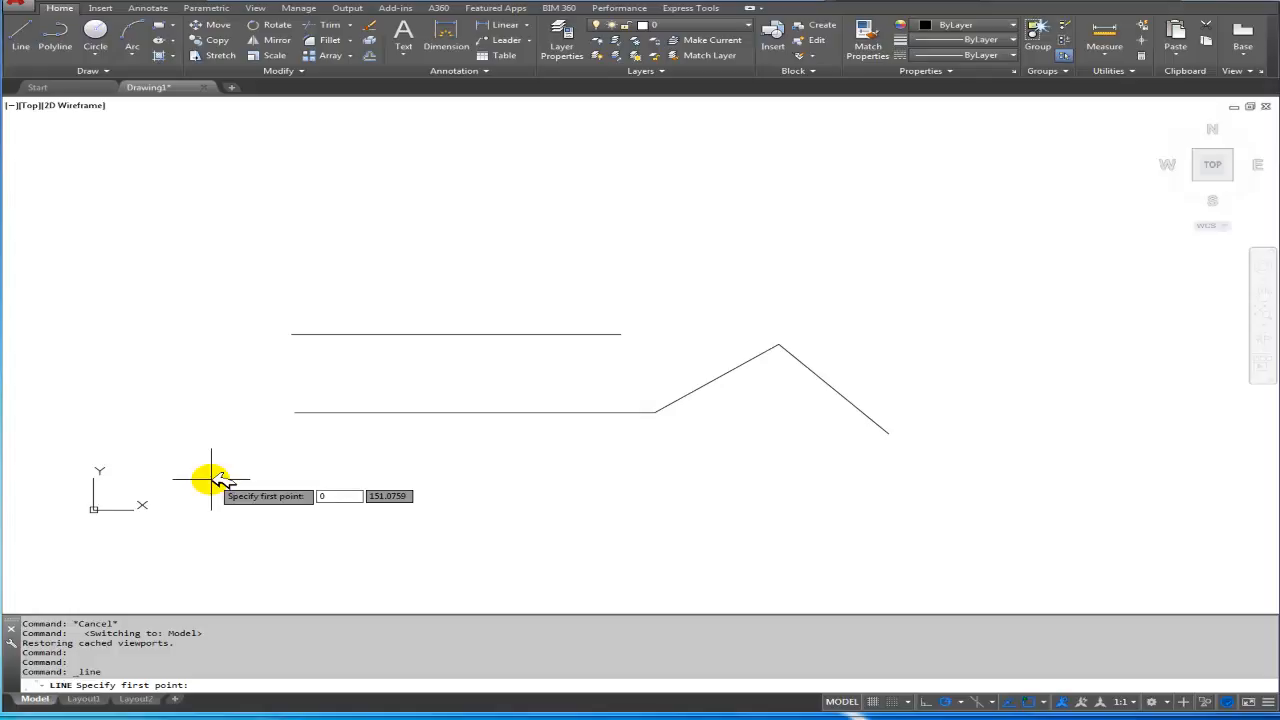
key(Tab)
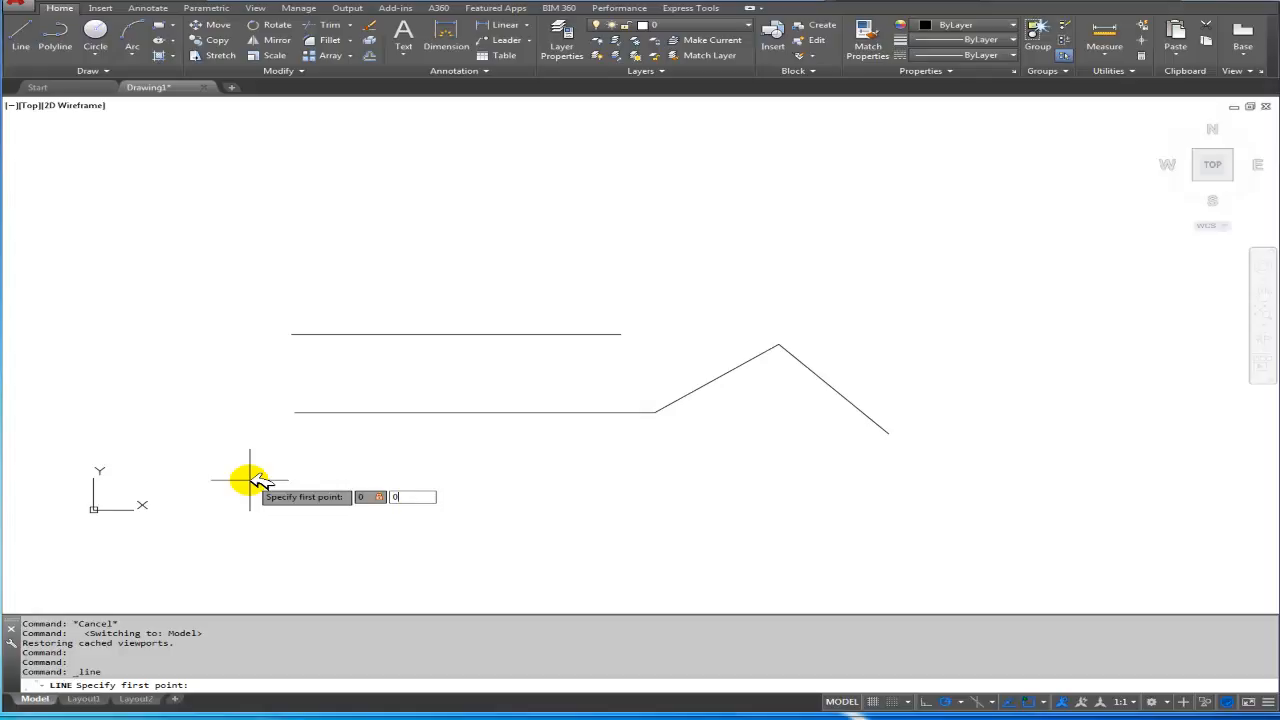
key(Return)
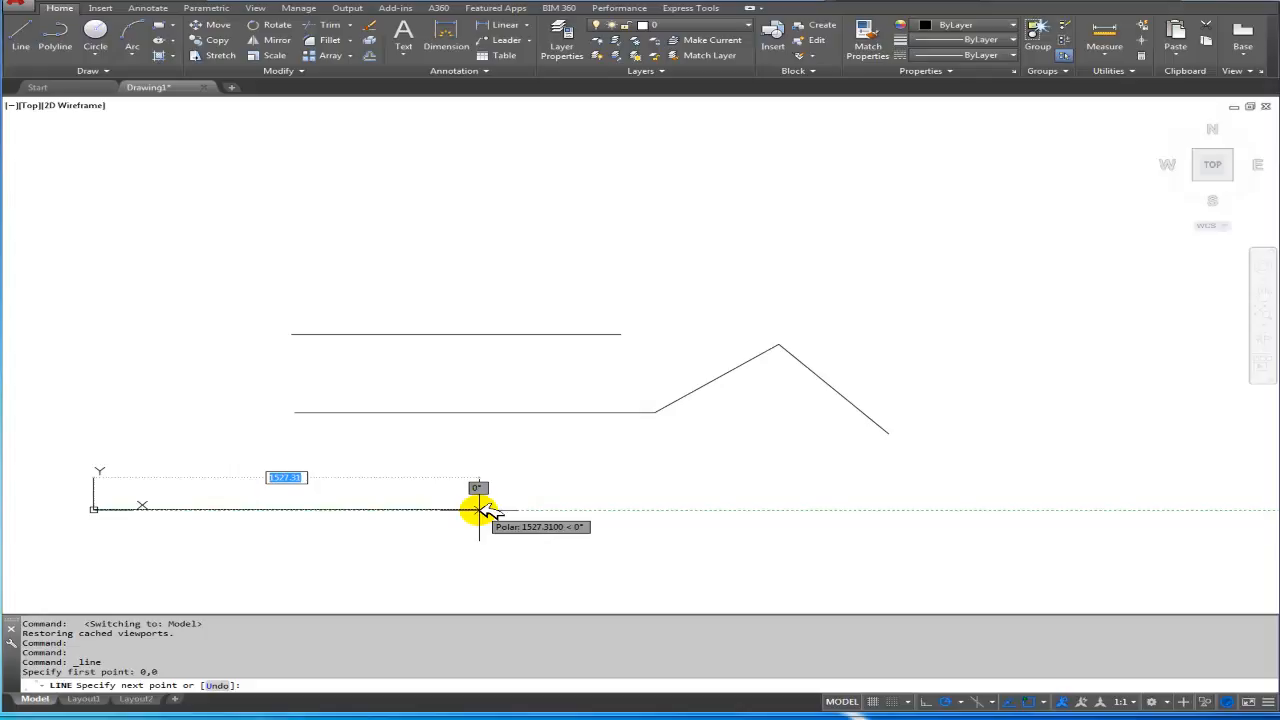
text(500)
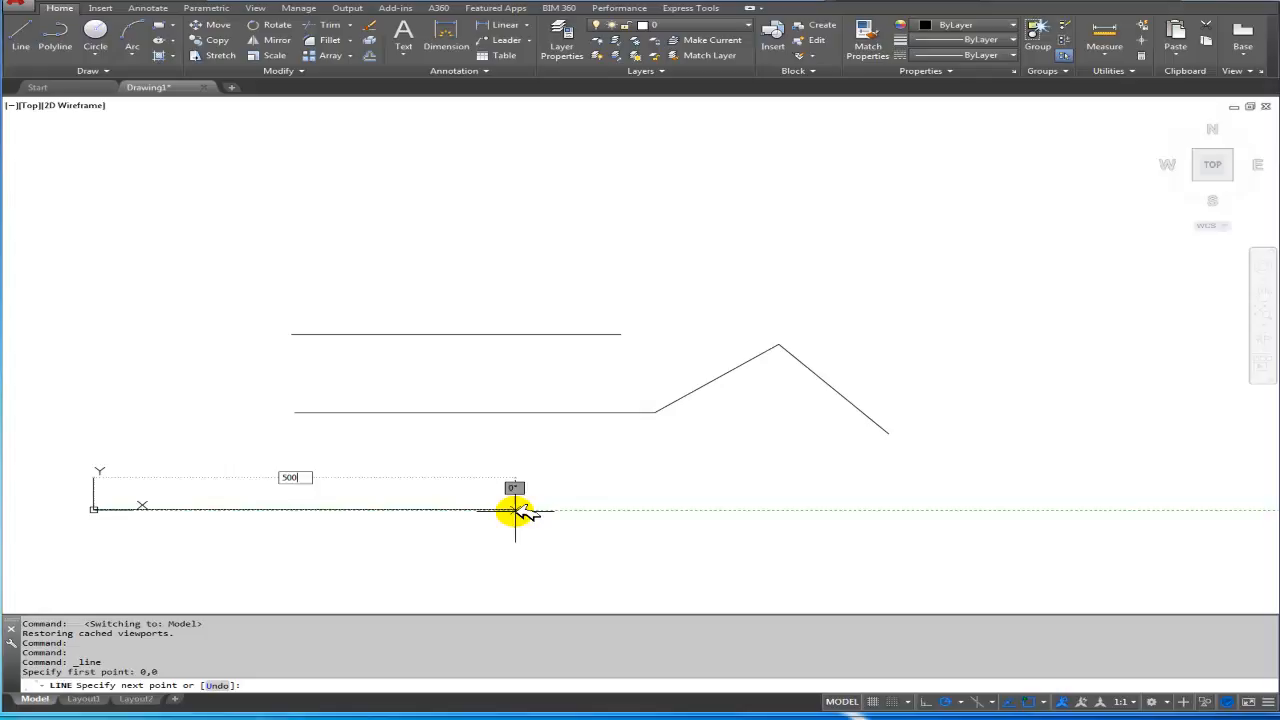
key(Tab)
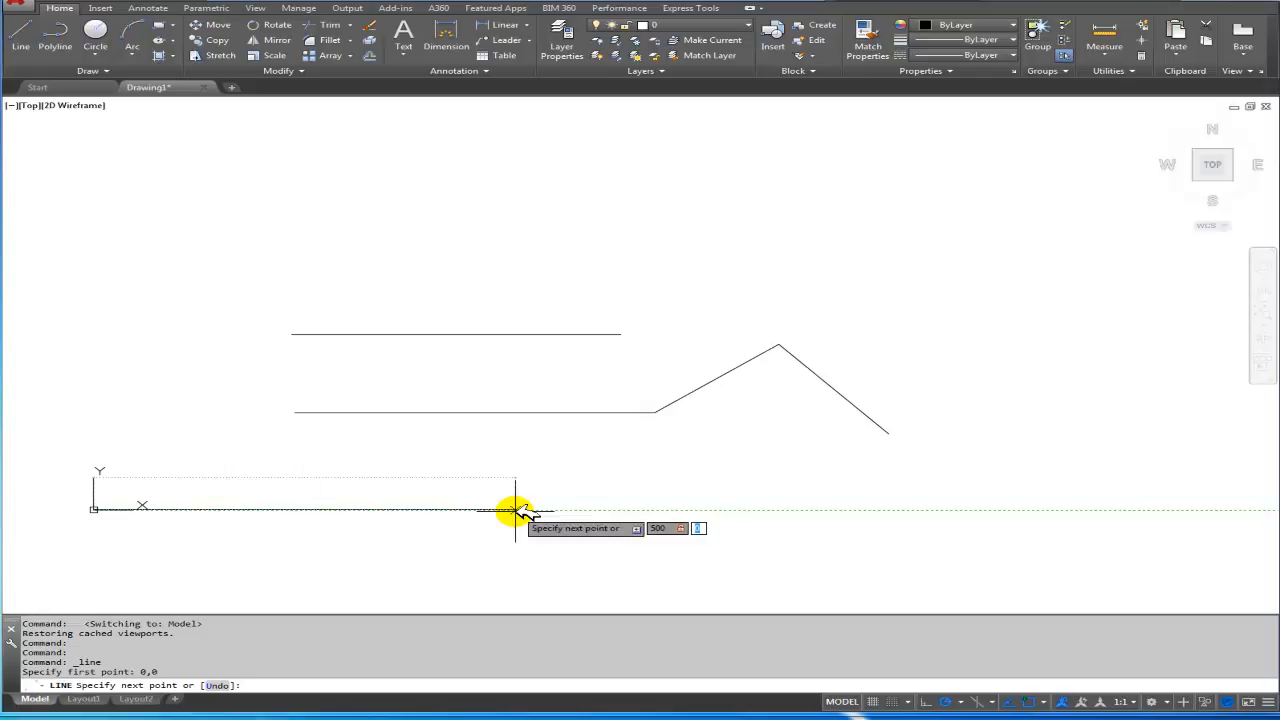
key(Return)
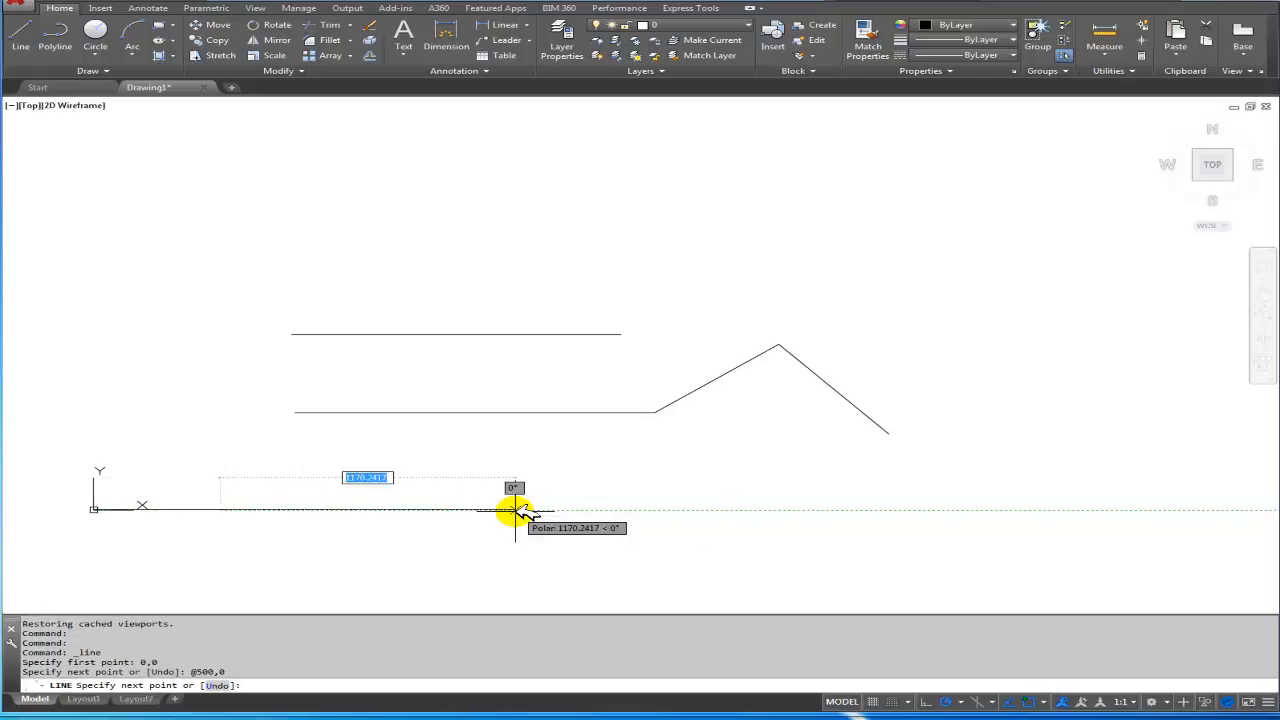
Finish the line from the origin after its single 500-unit segment
key(Return)
scroll(226, 498, up, 2)
scroll(226, 498, down, 2)
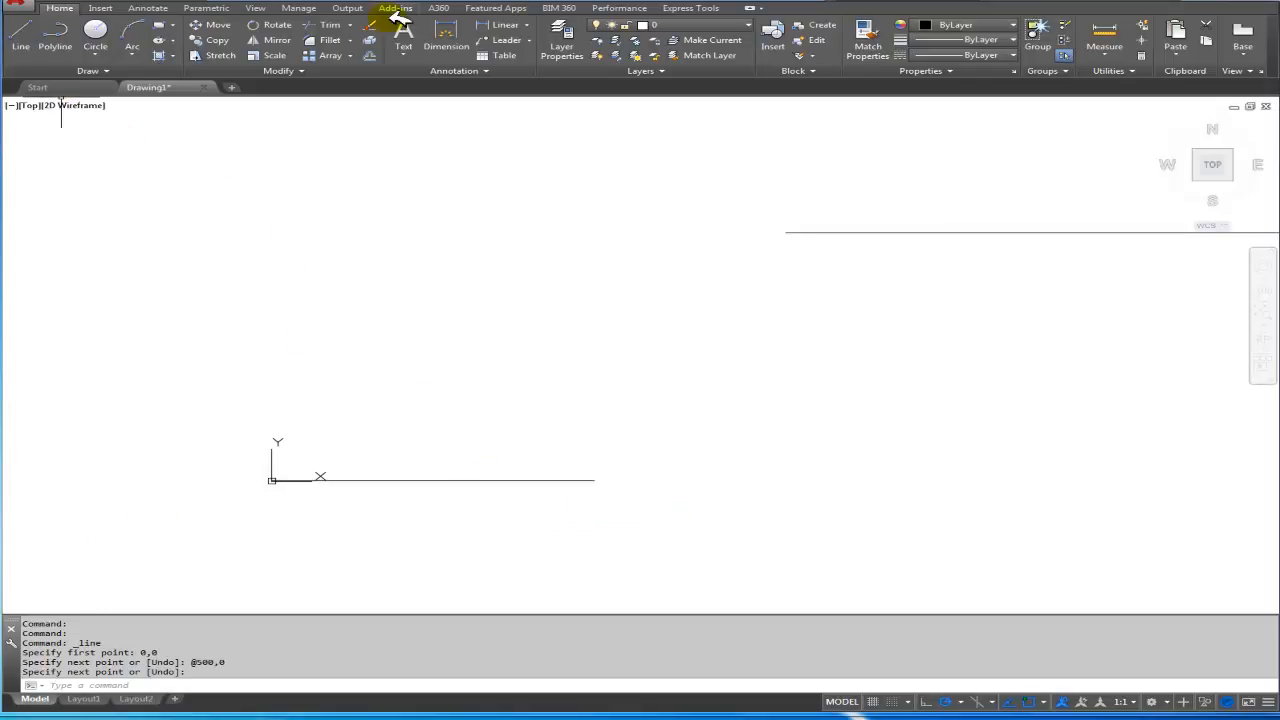
Add a linear dimension to the horizontal line from the origin, placing it just below the line
click(497, 25)
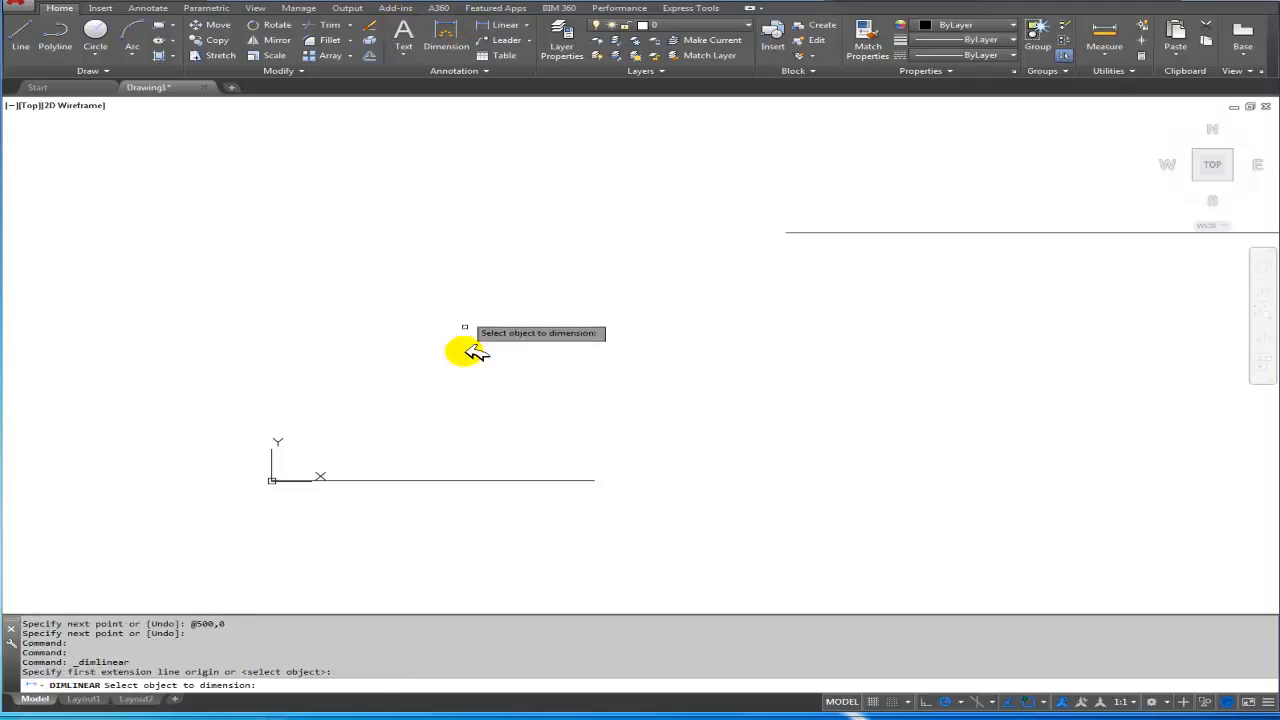
click(466, 480)
click(430, 509)
scroll(430, 515, up, 5)
scroll(477, 491, down, 3)
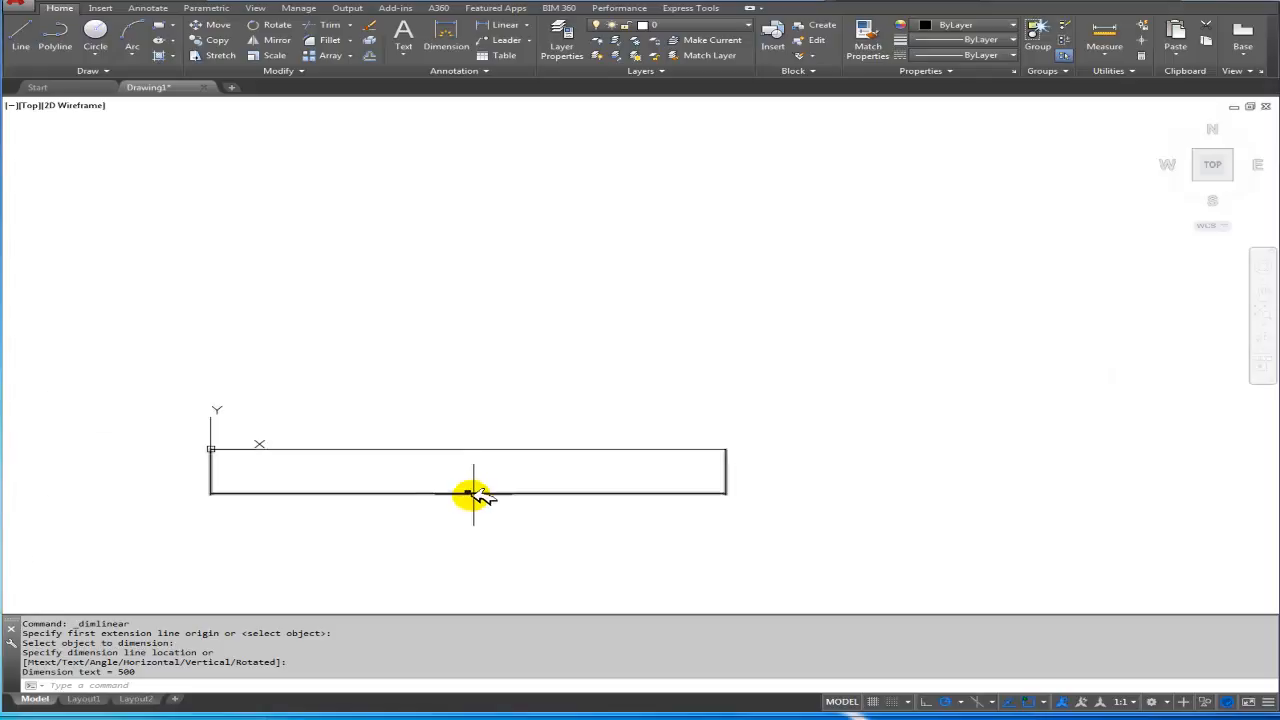
middle_drag(443, 494, 409, 471)
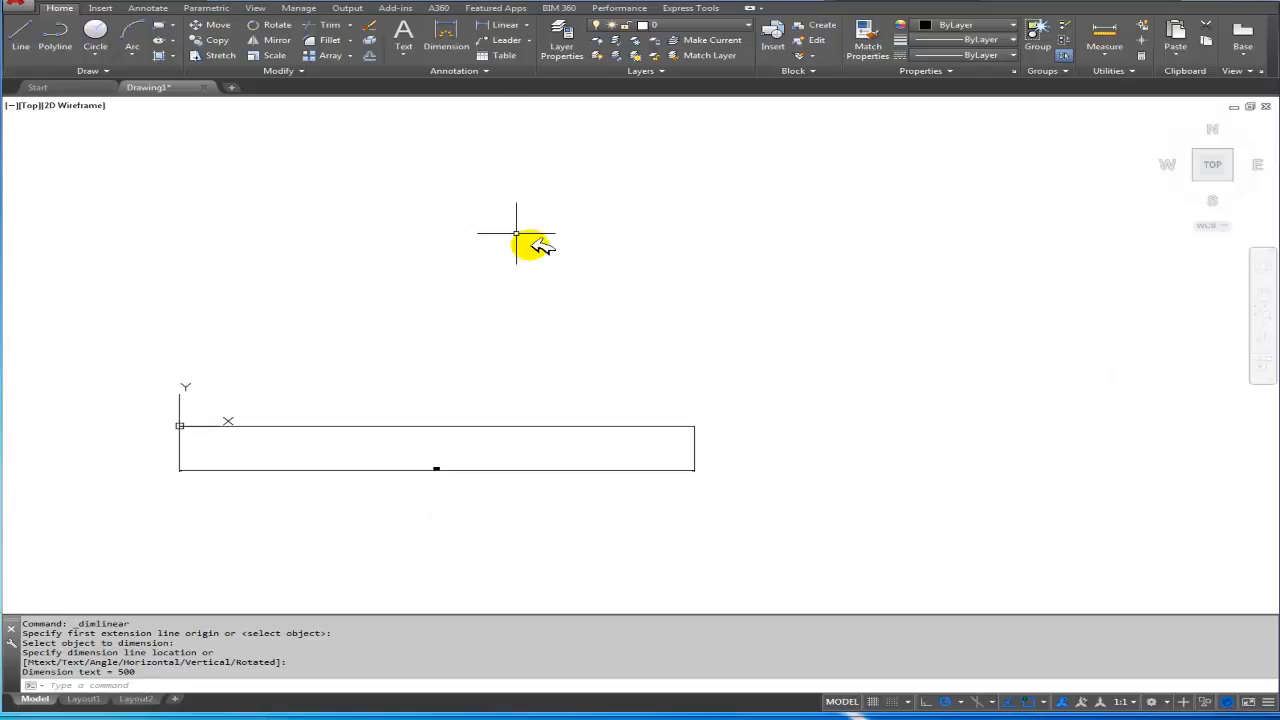
Delete the linear dimension below the horizontal line
click(437, 474)
click(394, 451)
key(Delete)
Draw a vertical line starting at 500,500 and running 500 straight down to the end of the horizontal line
scroll(465, 420, down, 2)
middle_drag(475, 333, 384, 373)
click(22, 36)
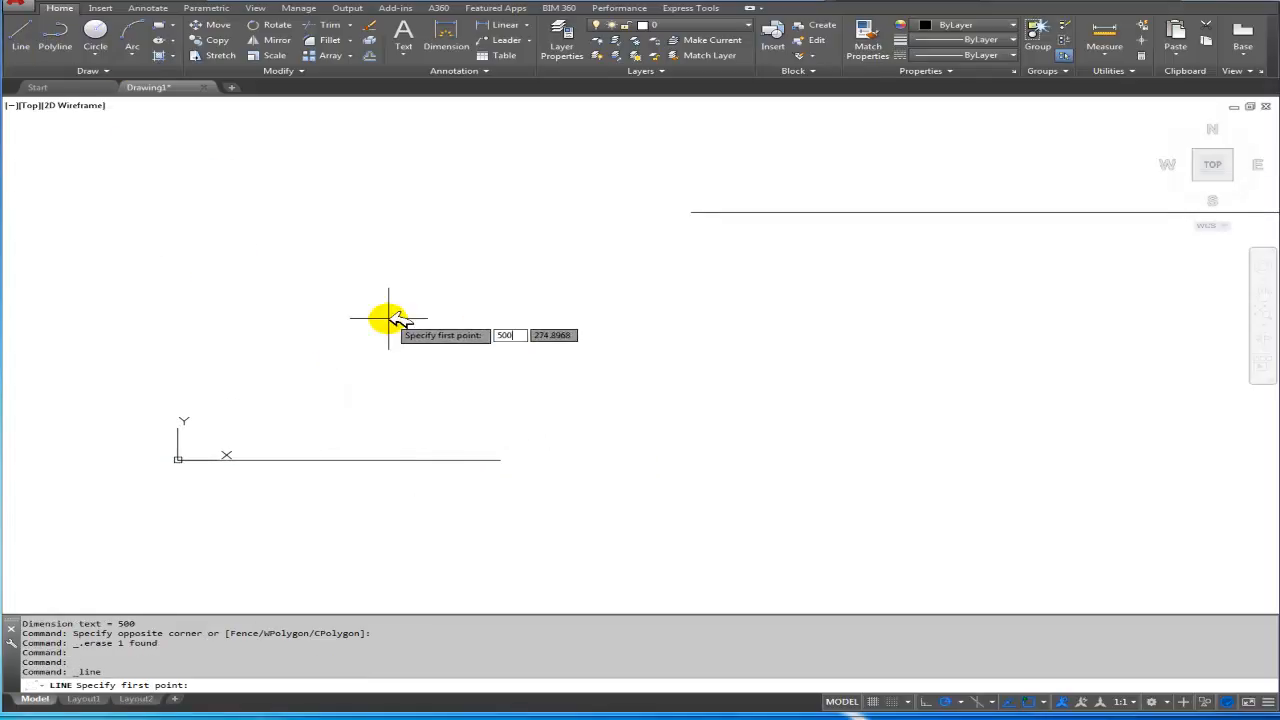
text(500)
key(Tab)
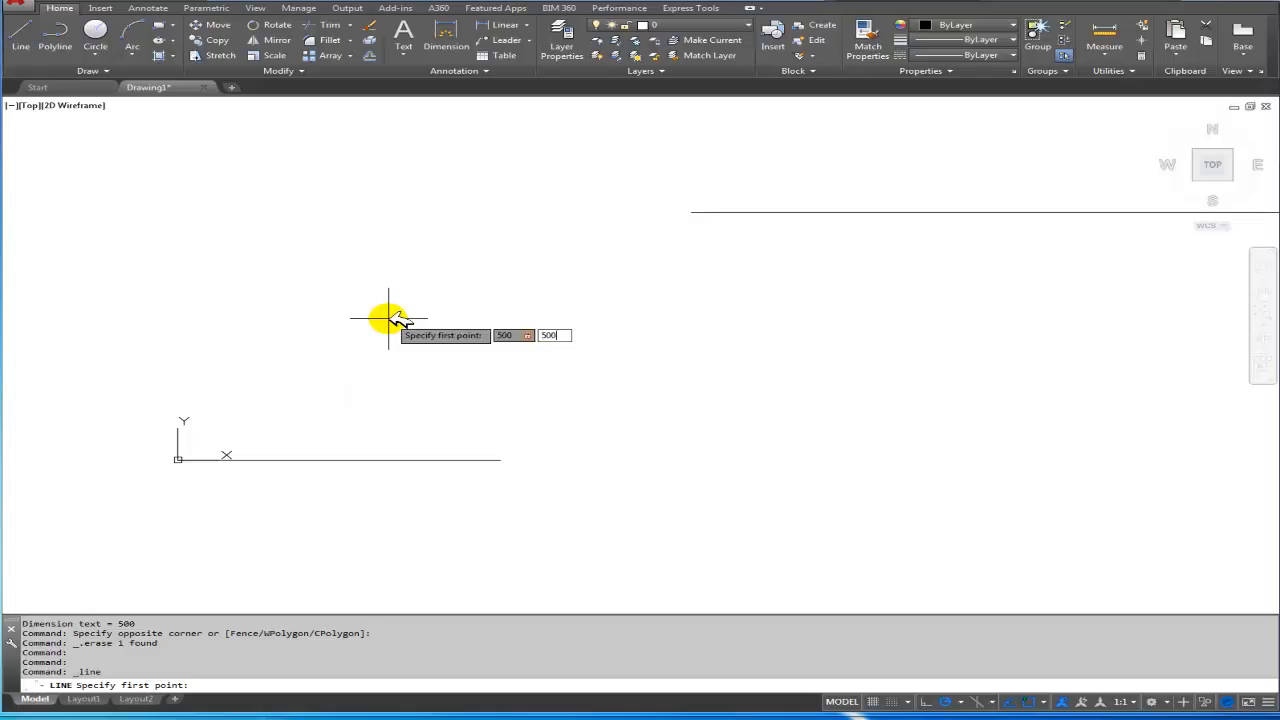
key(Return)
middle_drag(570, 257, 406, 345)
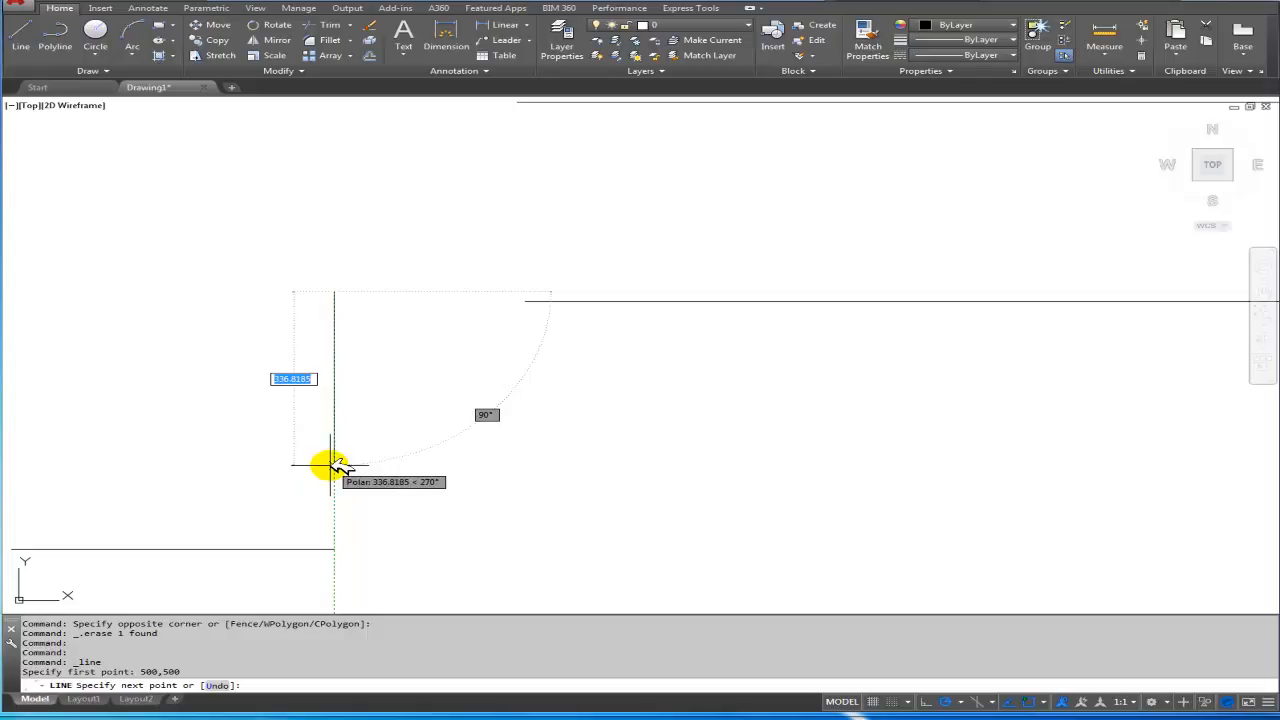
text(500)
key(Return)
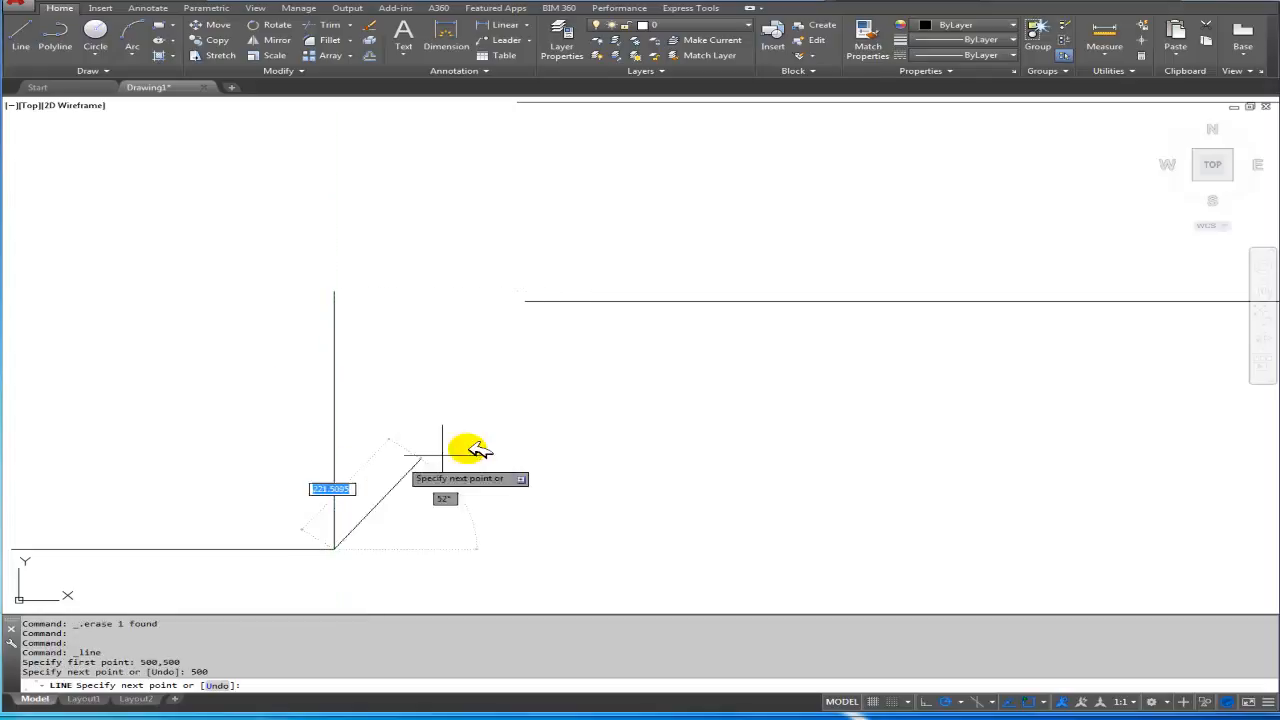
right_click(439, 459)
click(523, 468)
Add a linear dimension to the vertical line by selecting the line, placing it just to its right
middle_drag(425, 503, 503, 428)
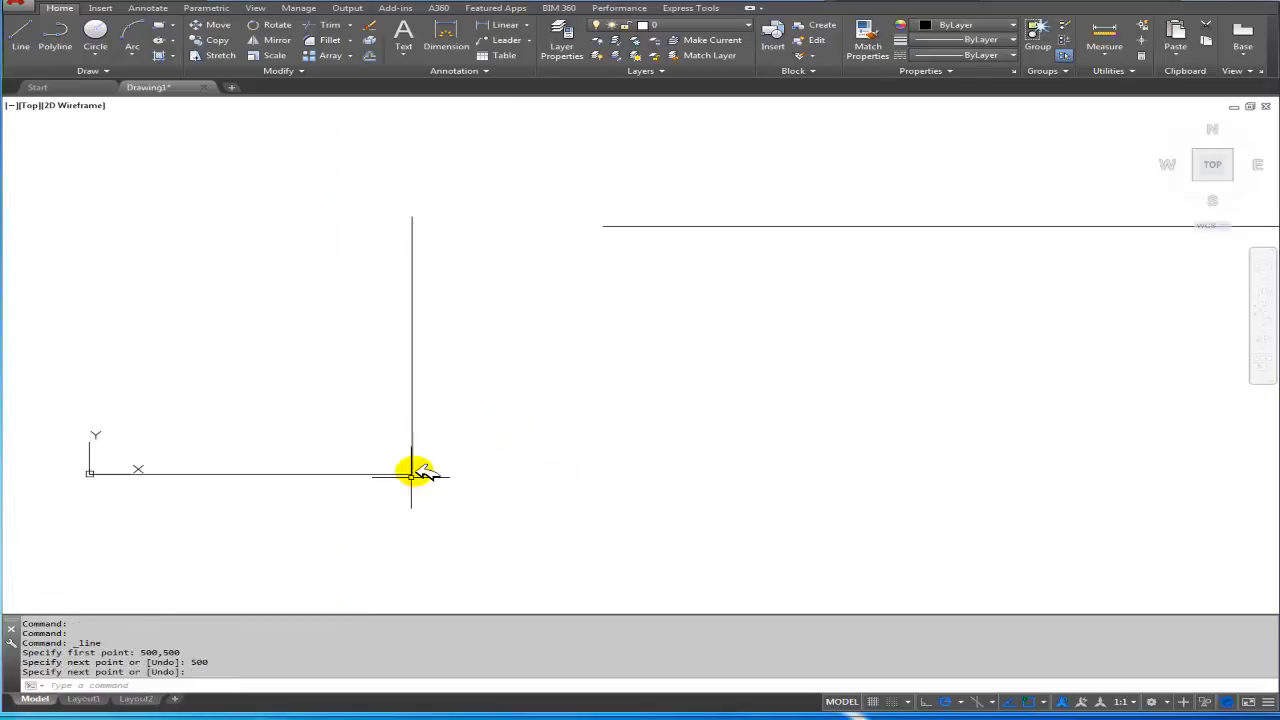
click(502, 29)
key(Return)
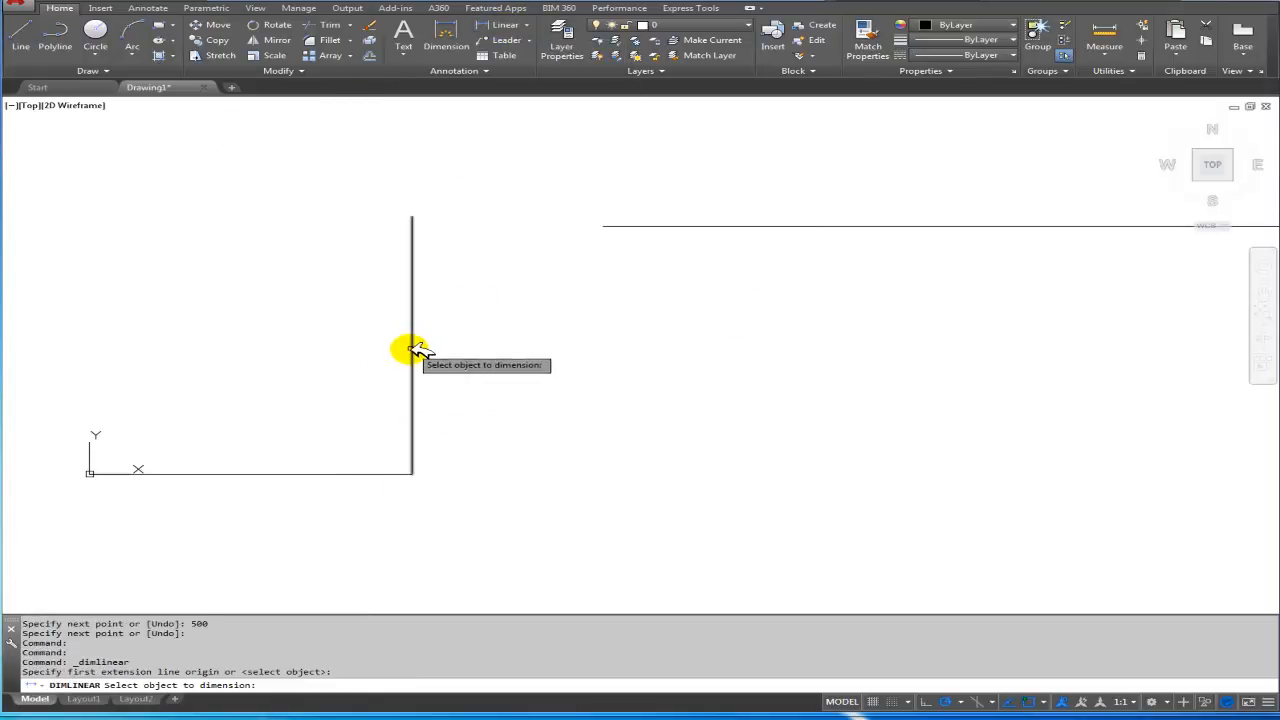
click(415, 345)
click(457, 352)
scroll(458, 350, up, 5)
scroll(458, 352, down, 5)
Delete the linear dimension beside the vertical line
click(461, 366)
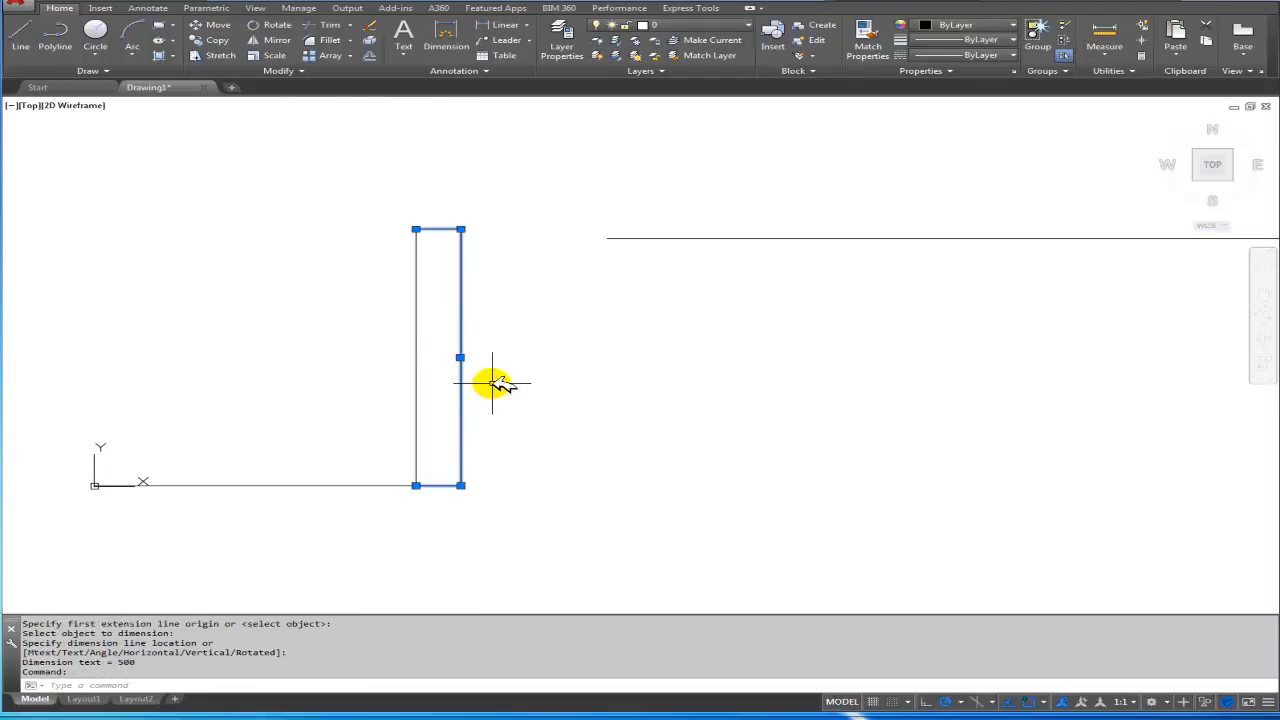
key(Delete)
scroll(437, 317, down, 3)
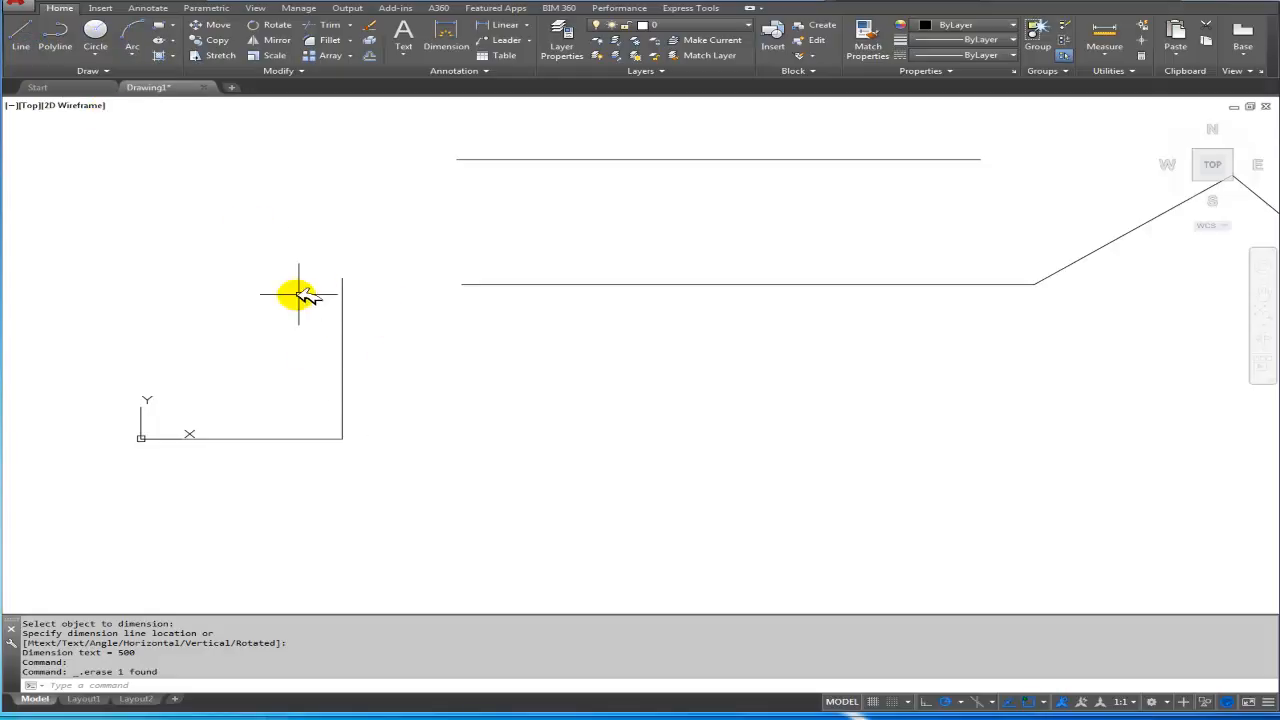
Draw a circle by centre and diameter below the start of the lower freehand horizontal line, with a diameter of 250
middle_drag(351, 329, 395, 355)
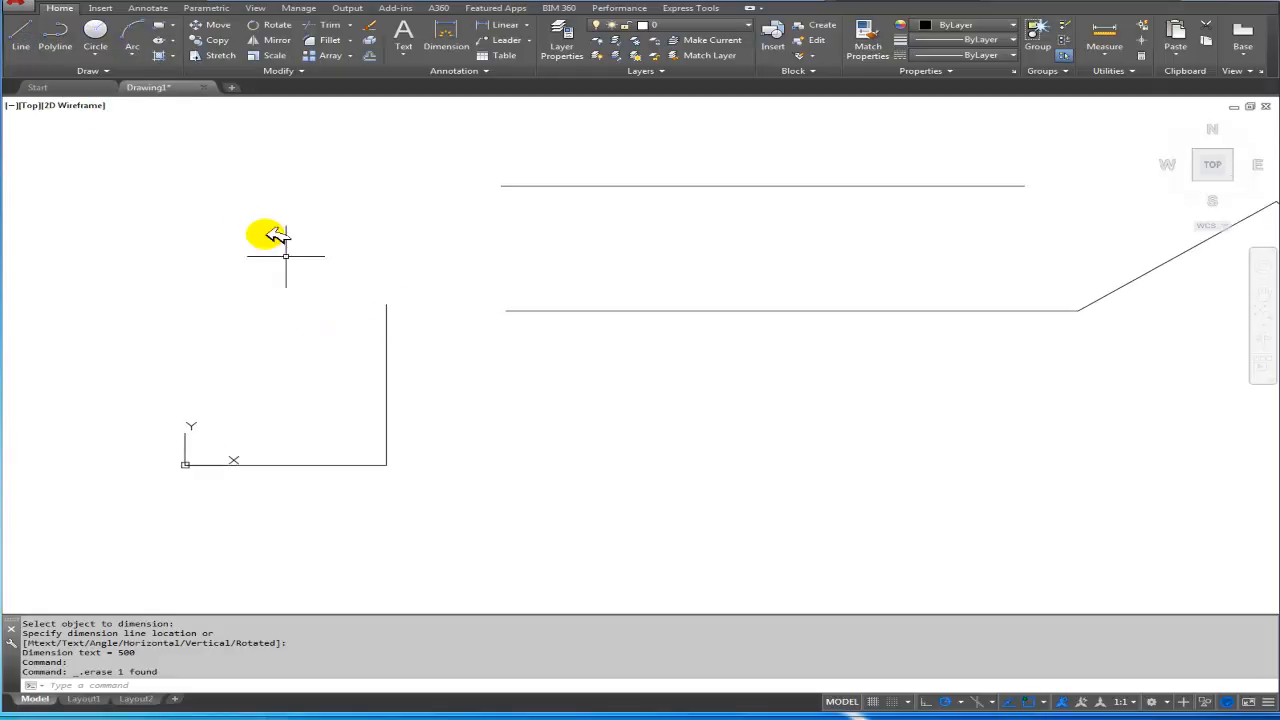
click(104, 33)
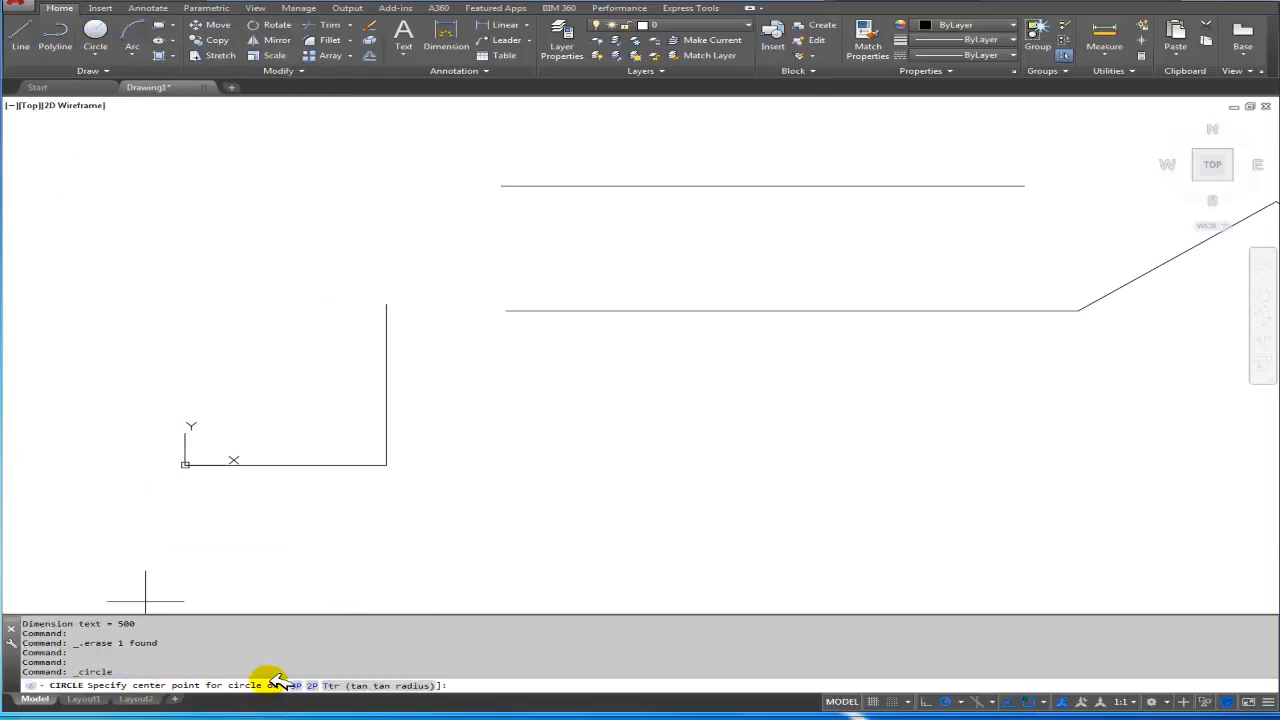
click(568, 373)
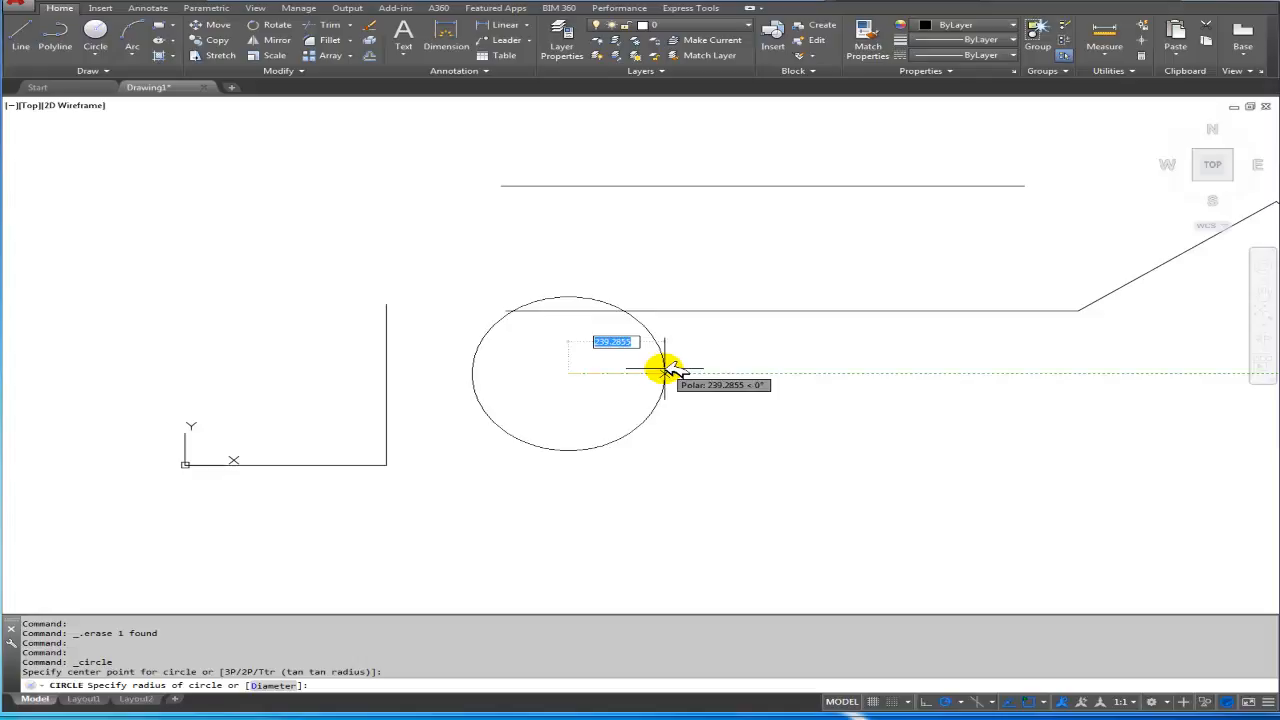
click(285, 684)
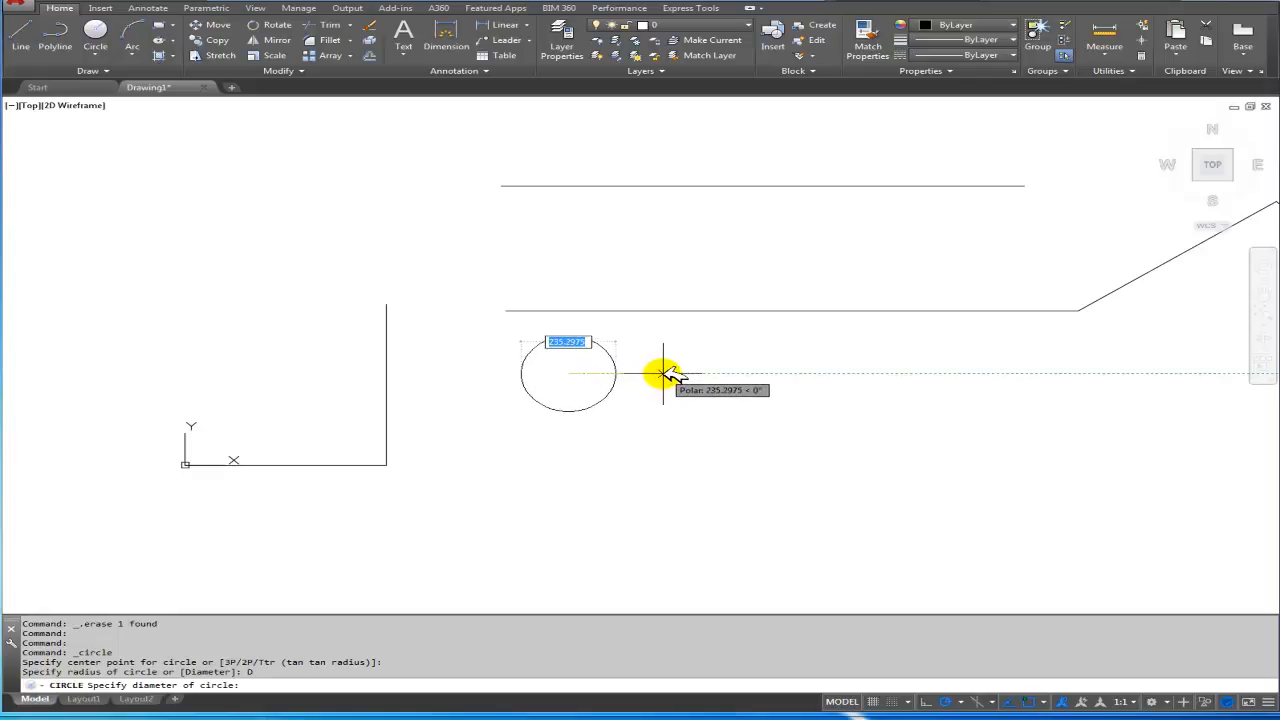
text(250)
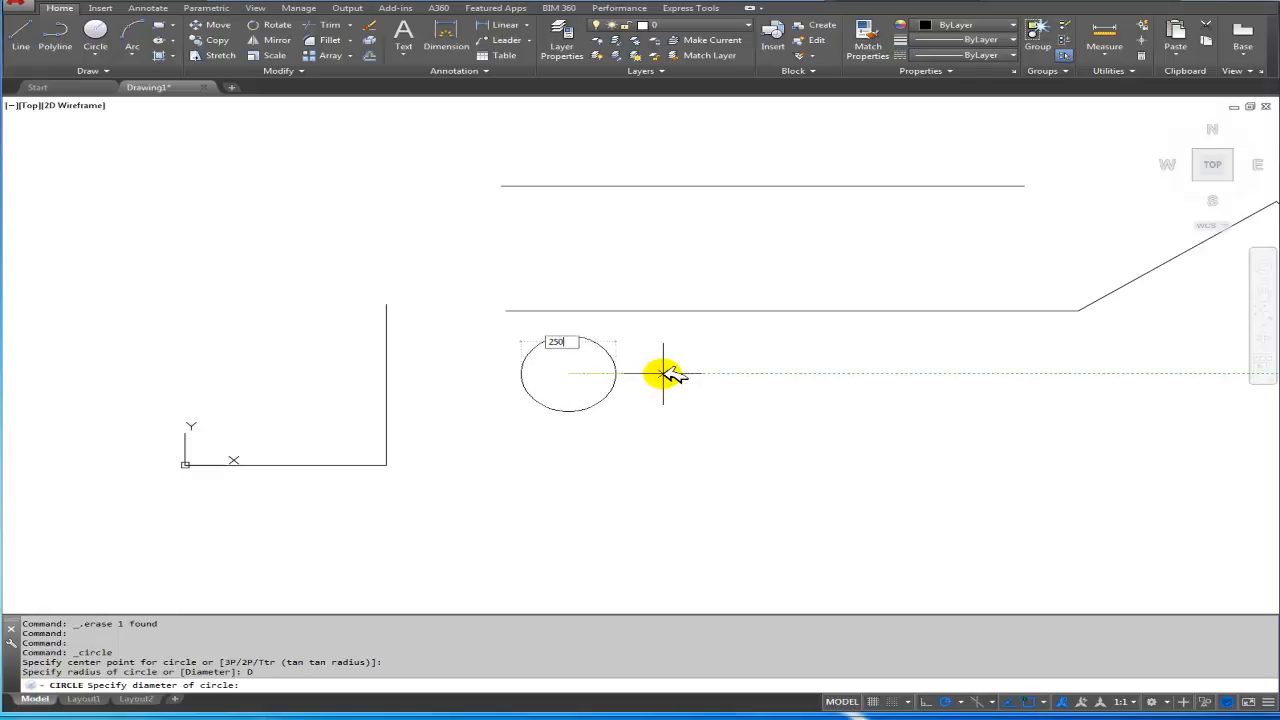
key(Return)
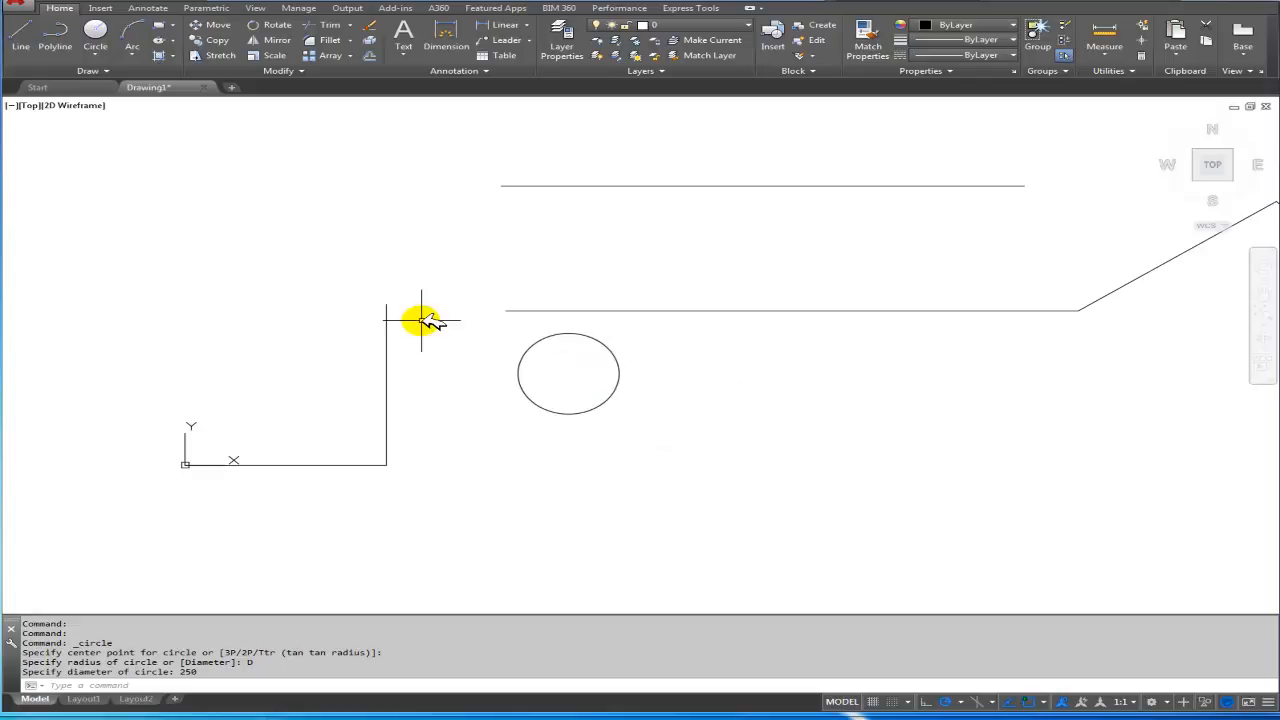
Draw a circle centred at 500,500 with a radius of 1000
click(97, 31)
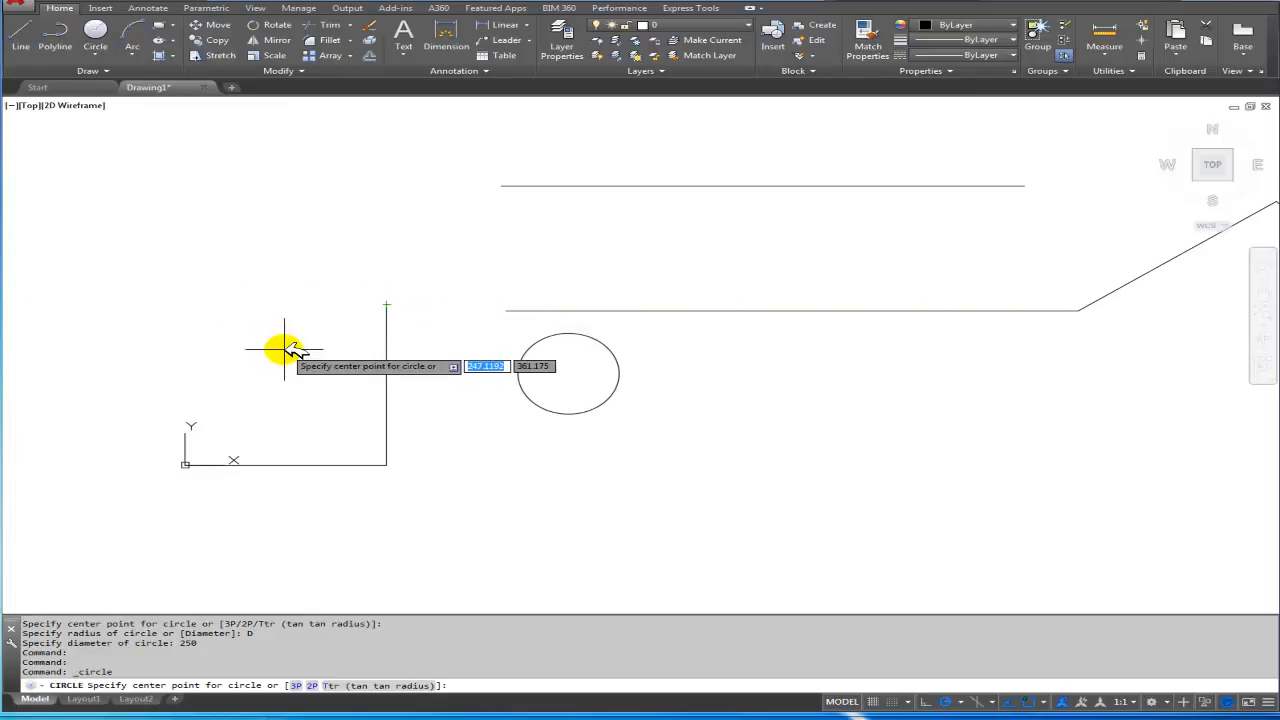
key(Escape)
click(97, 33)
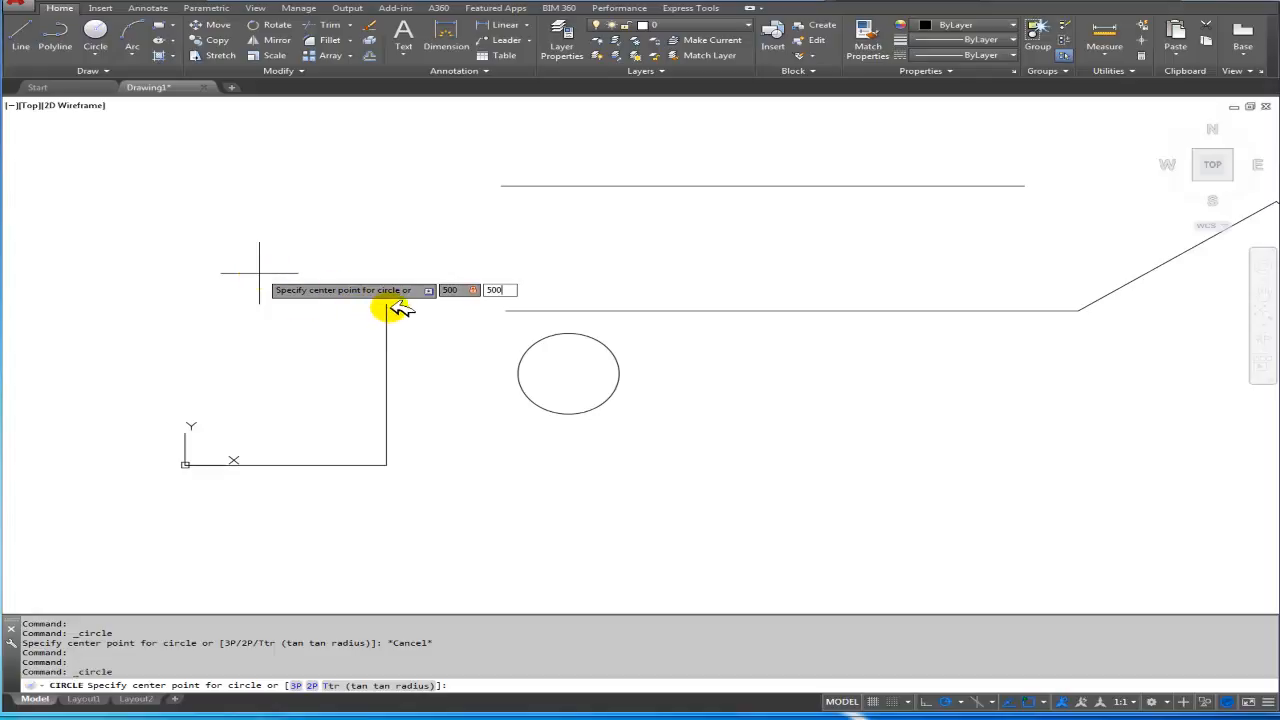
key(Return)
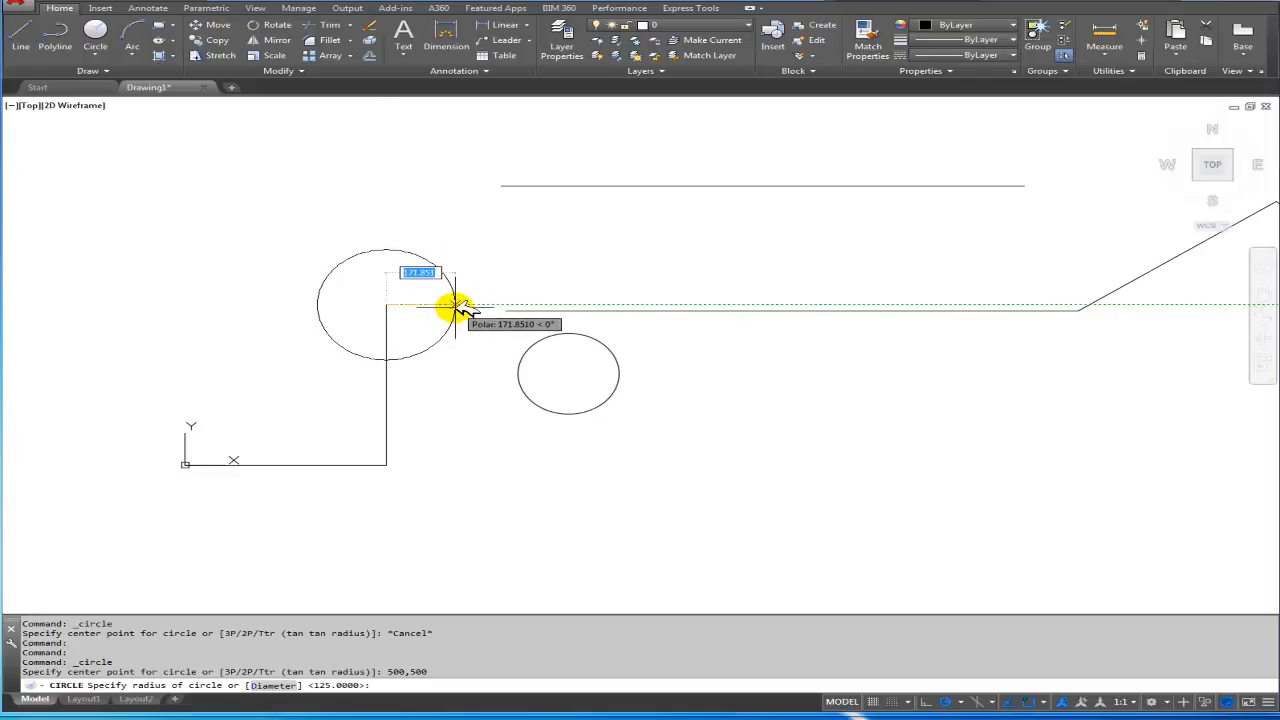
text(100)
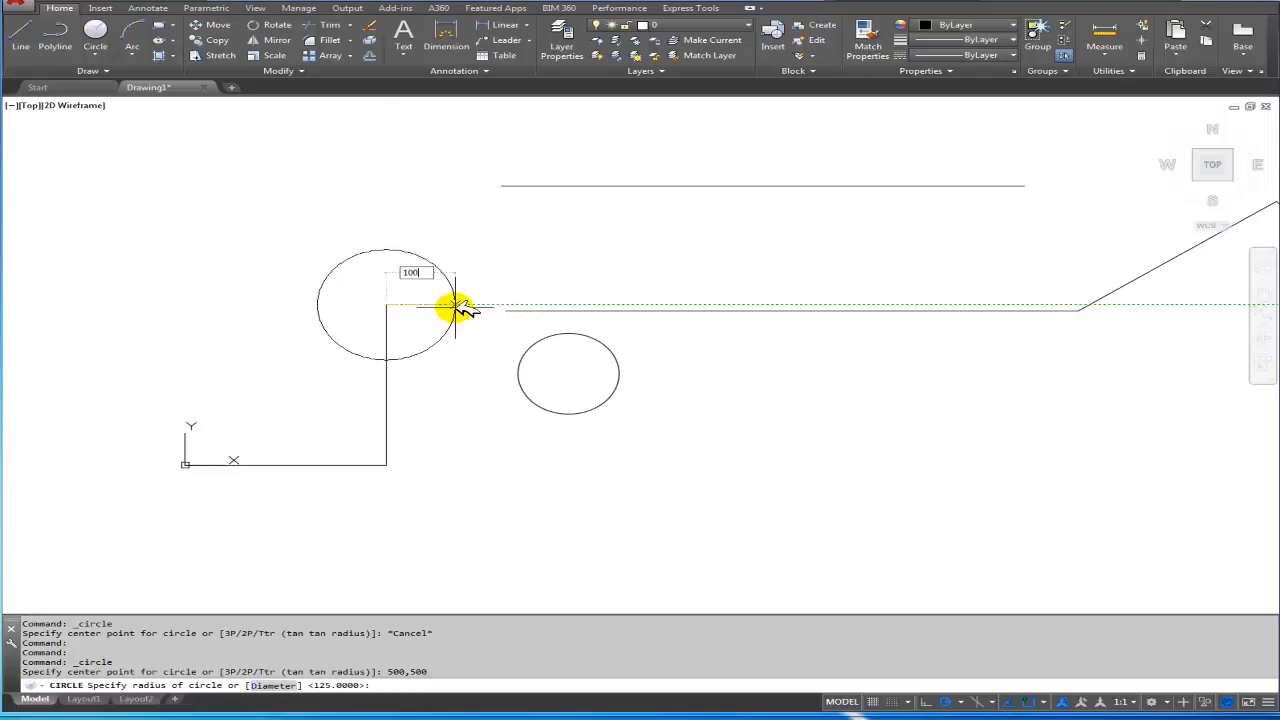
text(0)
key(Return)
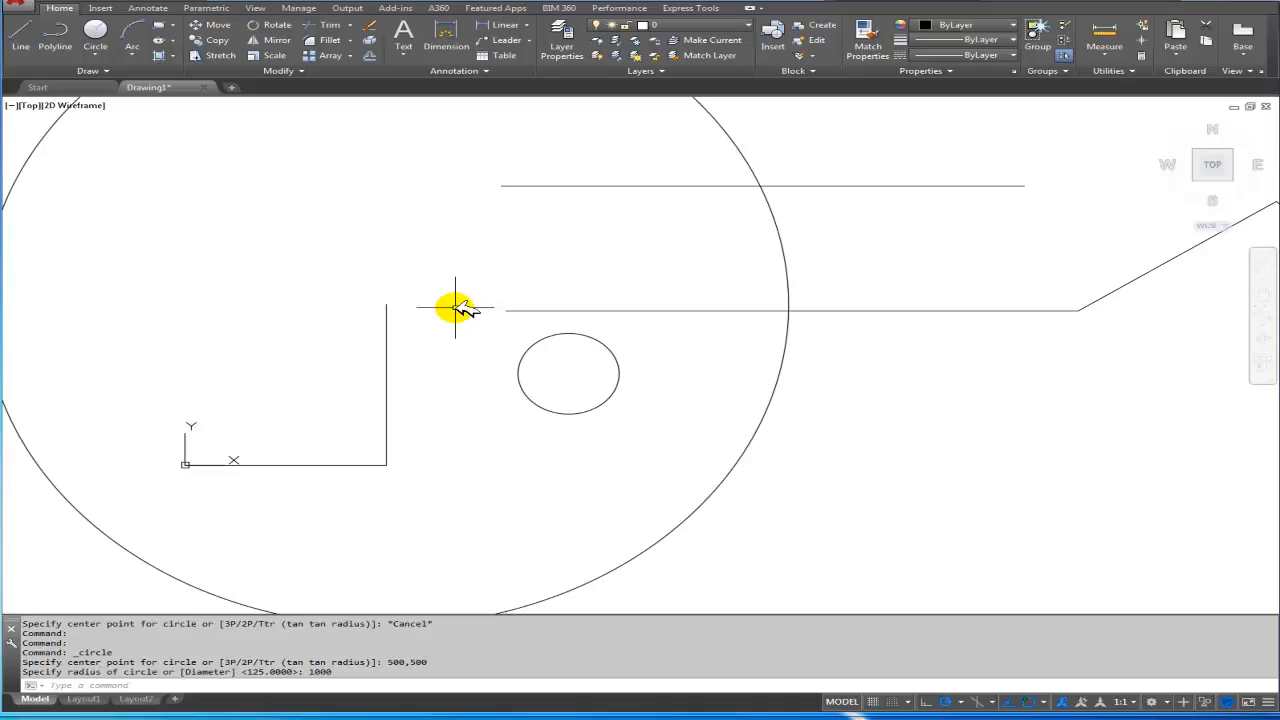
Erase all the lines and both circles so that model space is empty
scroll(455, 308, down, 3)
scroll(443, 400, down, 2)
click(616, 410)
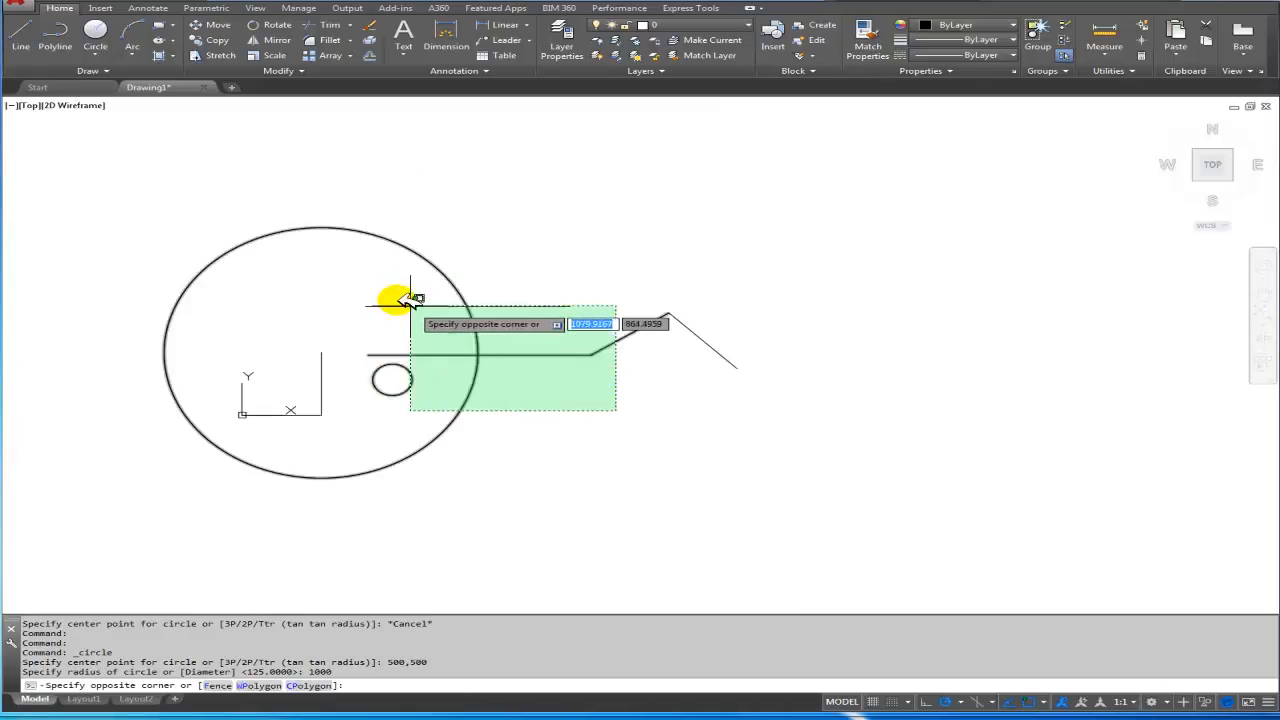
click(300, 277)
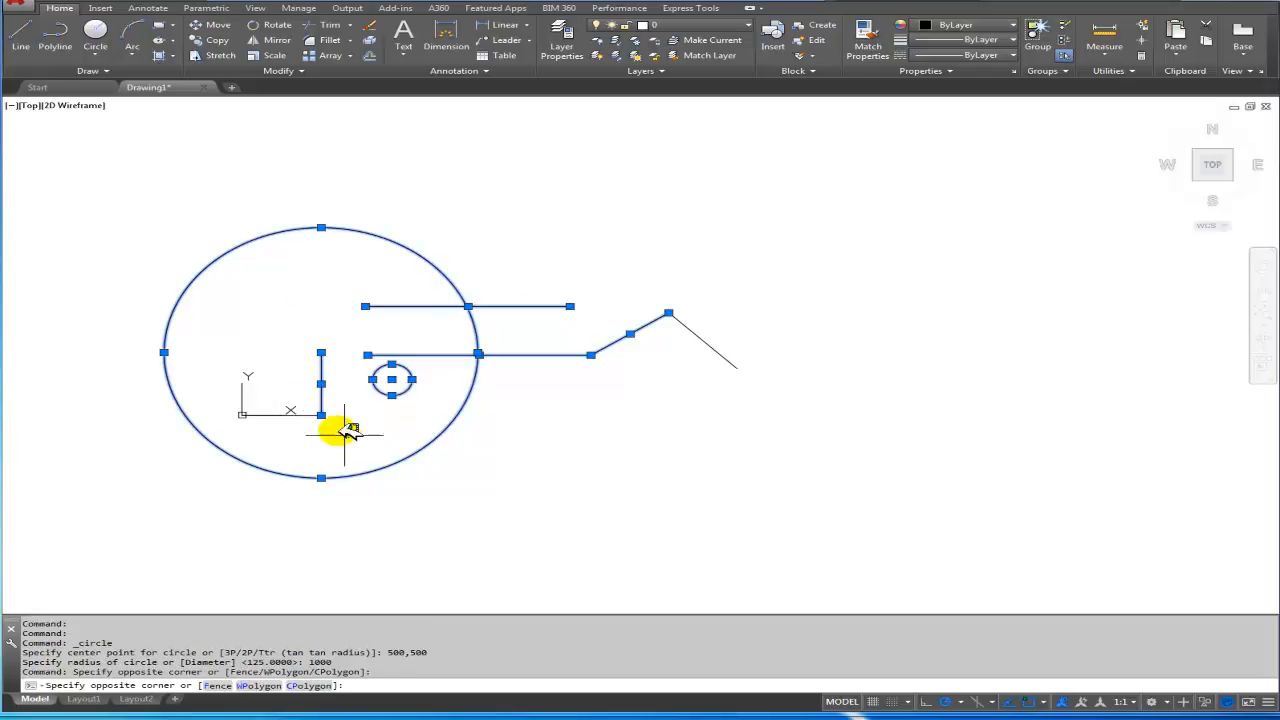
click(362, 434)
click(326, 414)
key(Delete)
click(866, 428)
click(685, 330)
key(Delete)
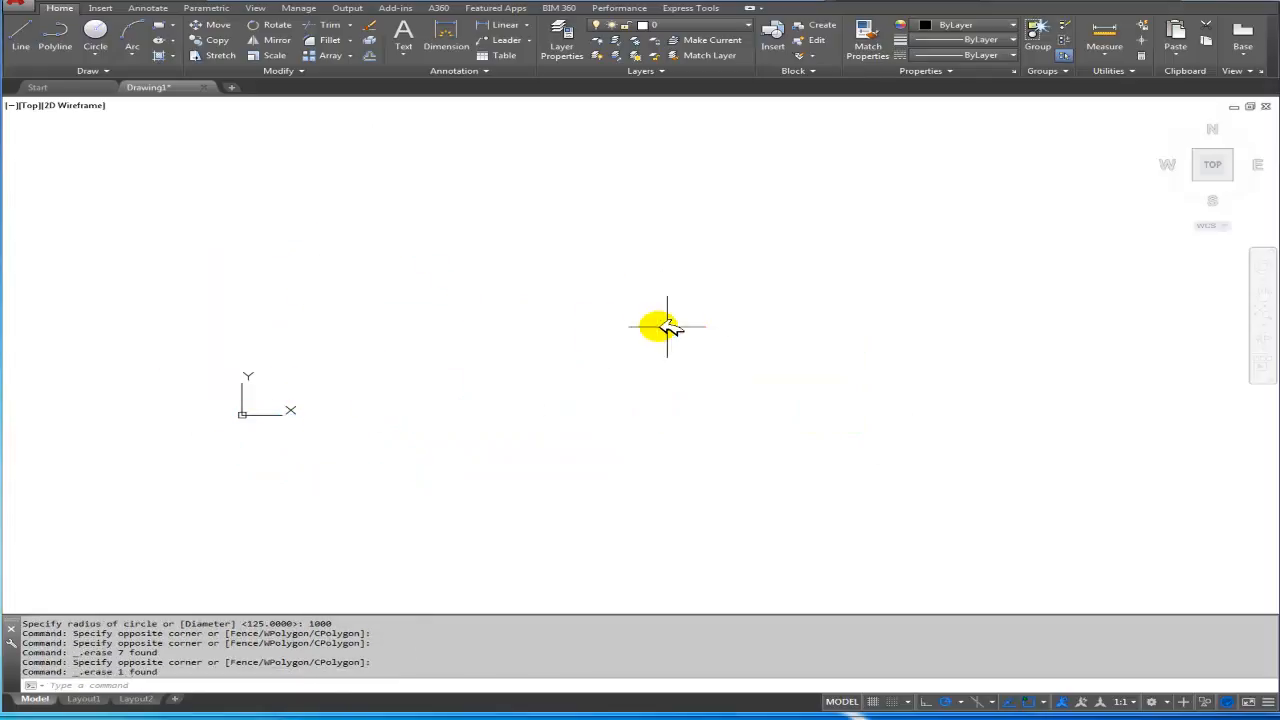
scroll(430, 454, up, 4)
middle_drag(316, 366, 524, 351)
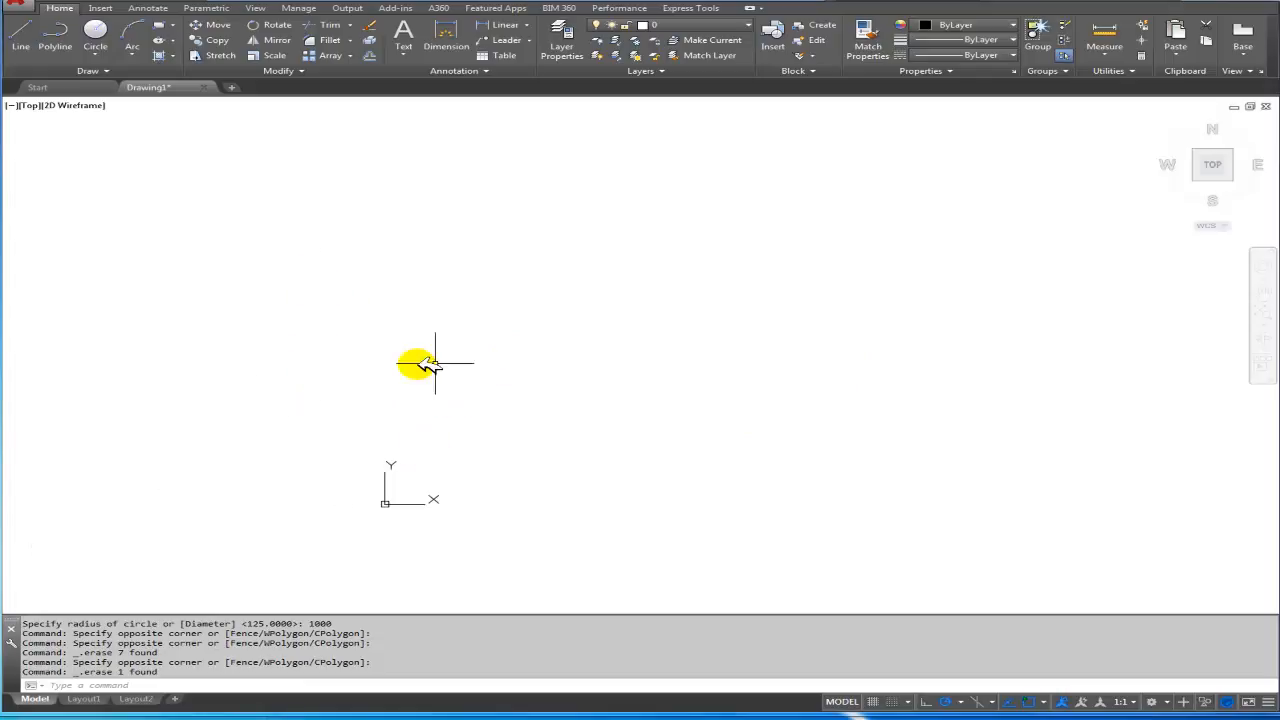
click(165, 28)
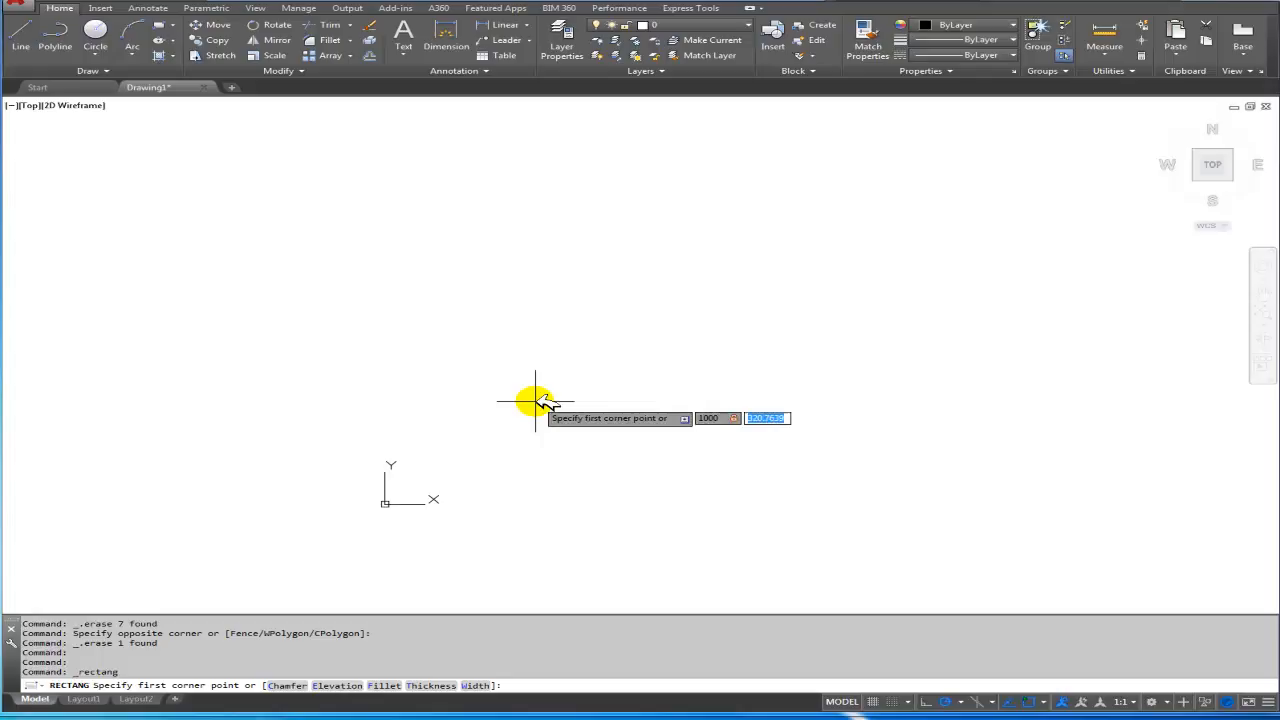
key(Return)
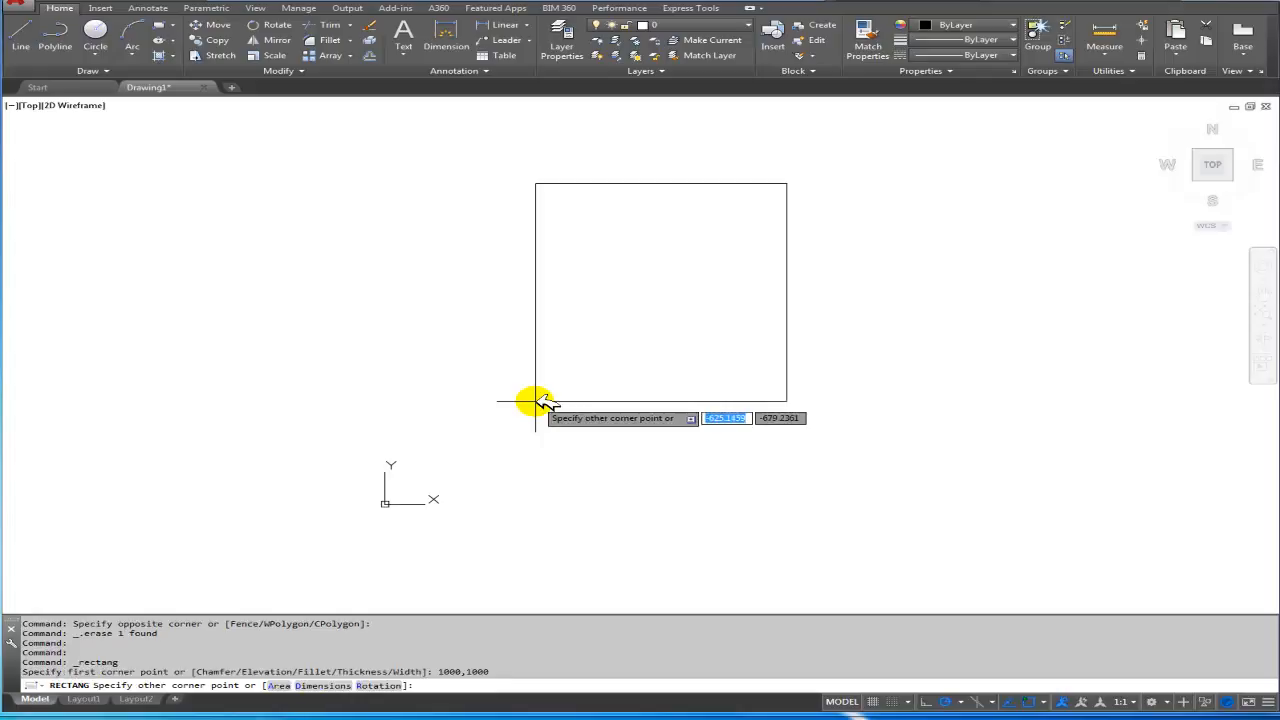
middle_drag(686, 343, 400, 457)
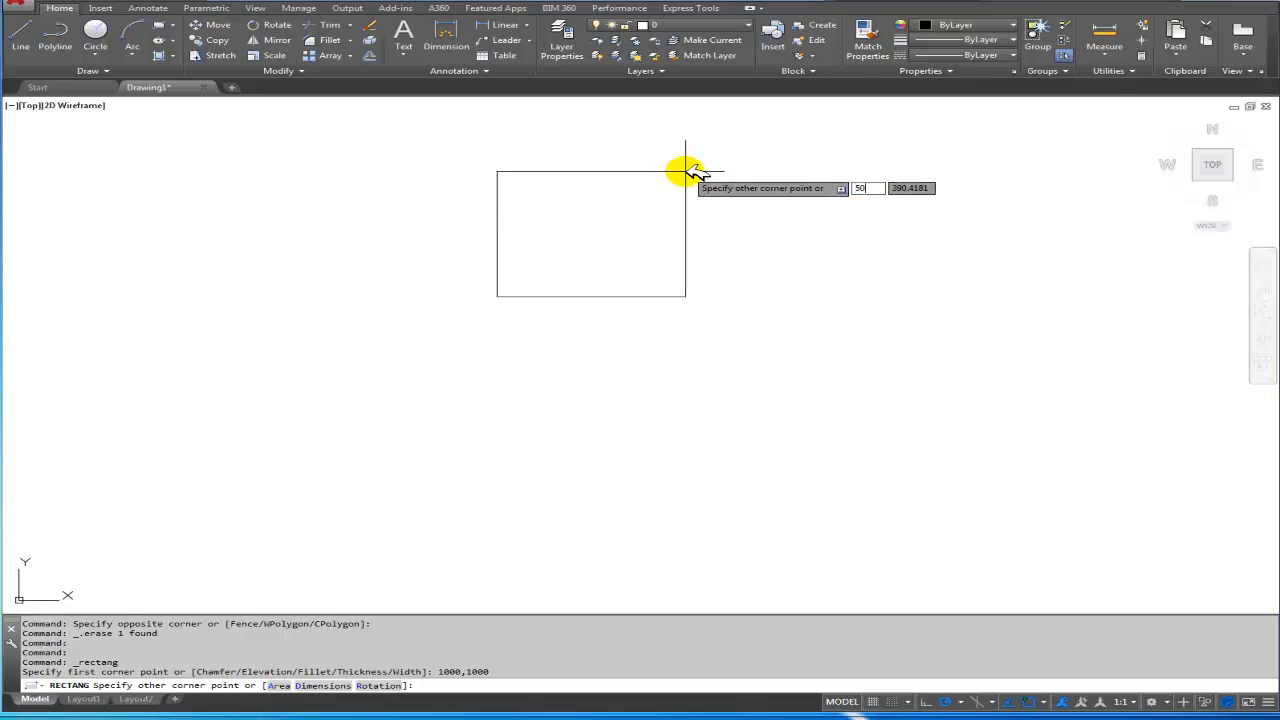
key(Tab)
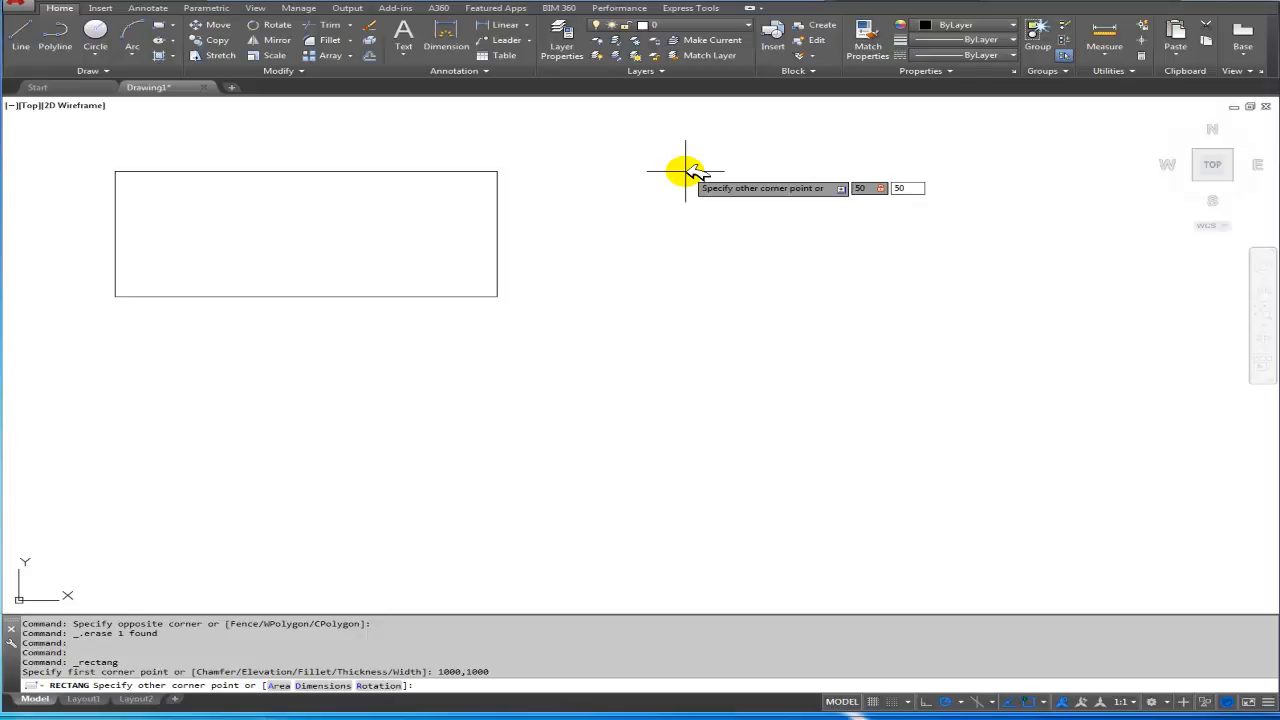
key(Return)
scroll(500, 330, down, 5)
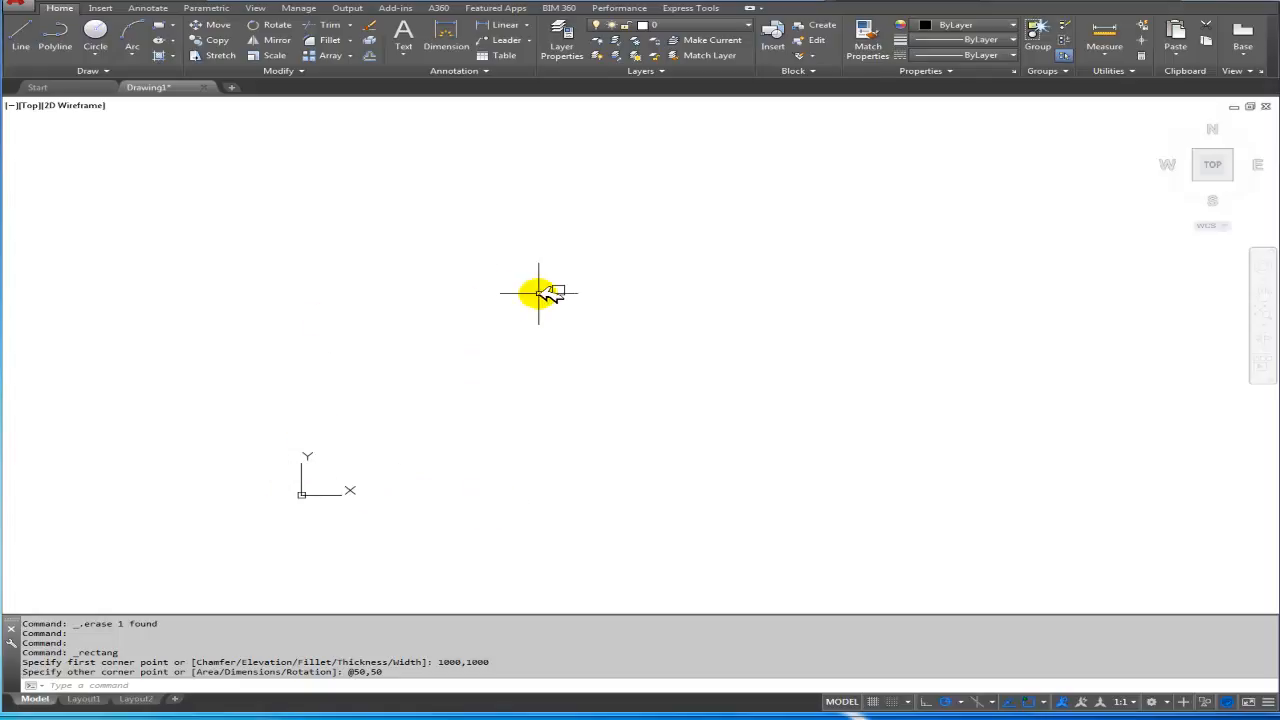
scroll(560, 288, up, 3)
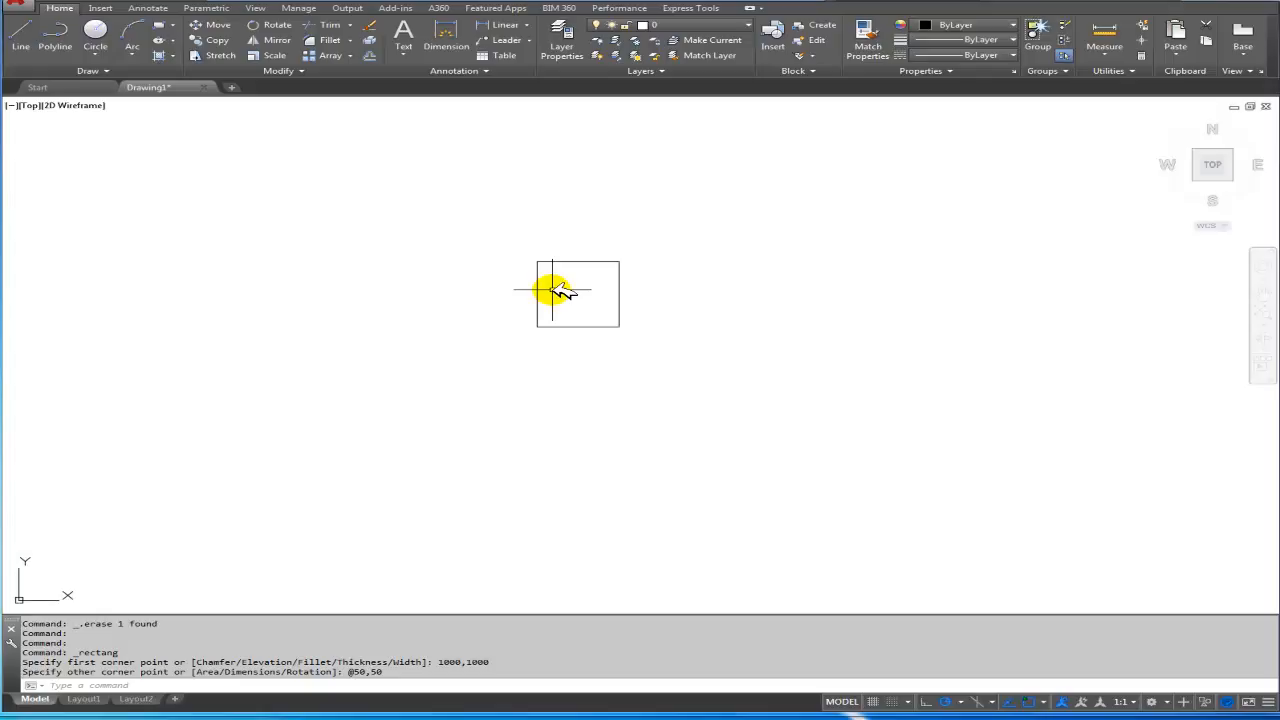
scroll(558, 290, down, 5)
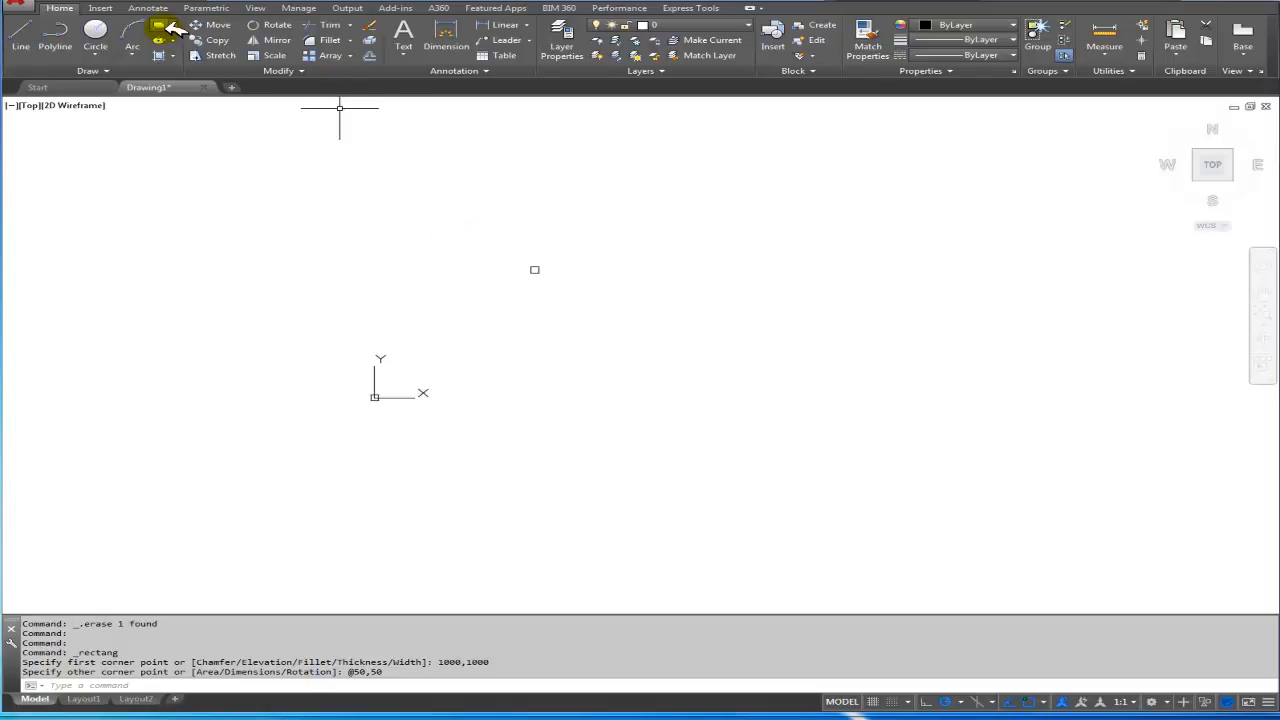
click(155, 24)
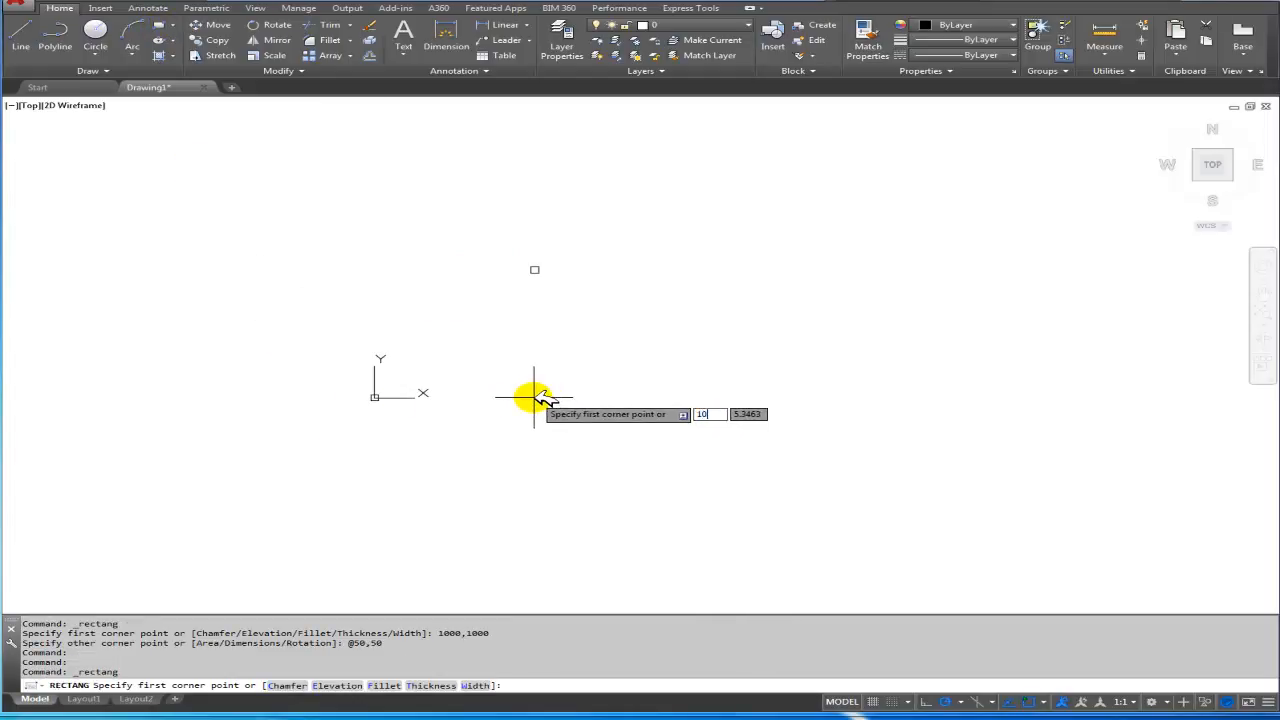
key(Return)
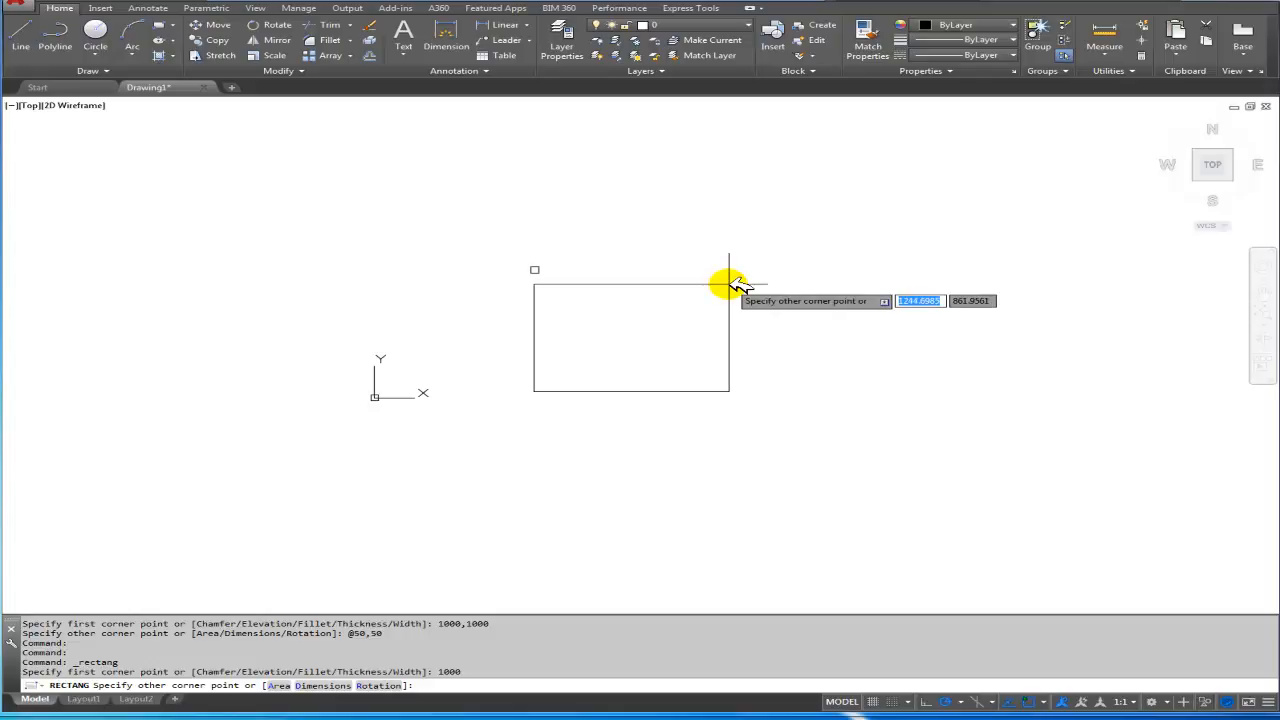
key(Escape)
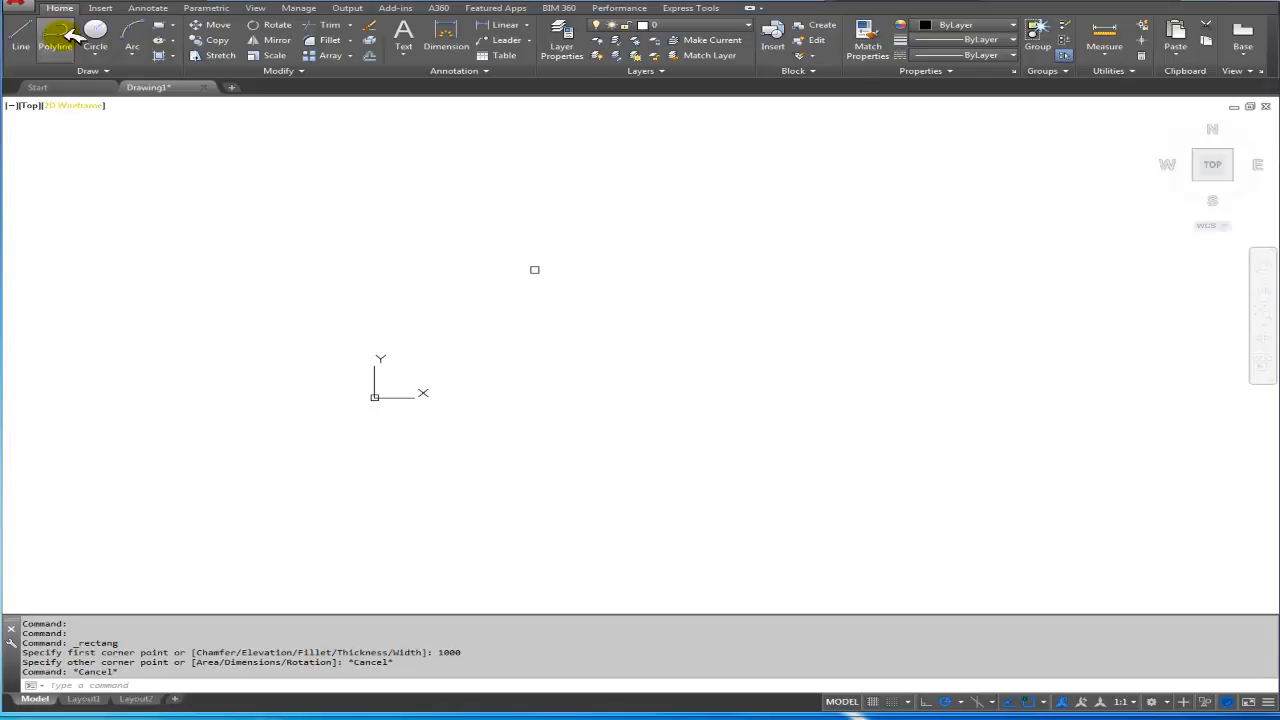
click(158, 25)
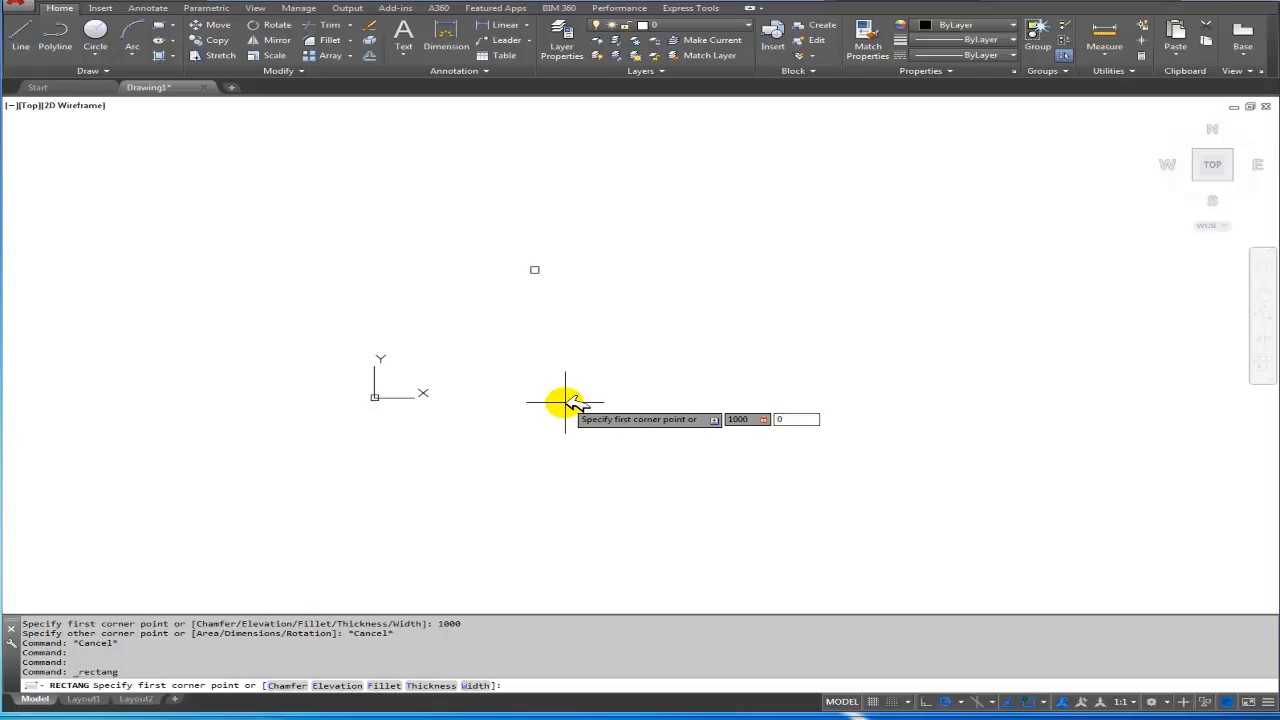
key(Return)
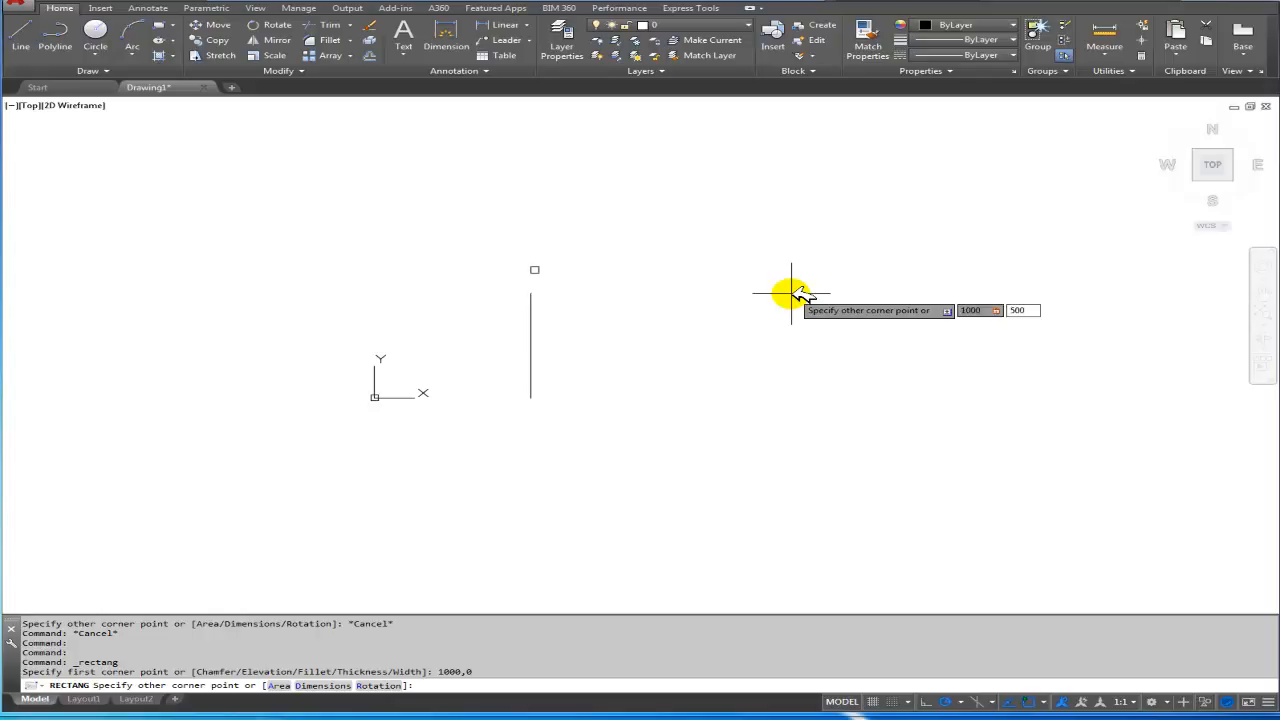
key(Return)
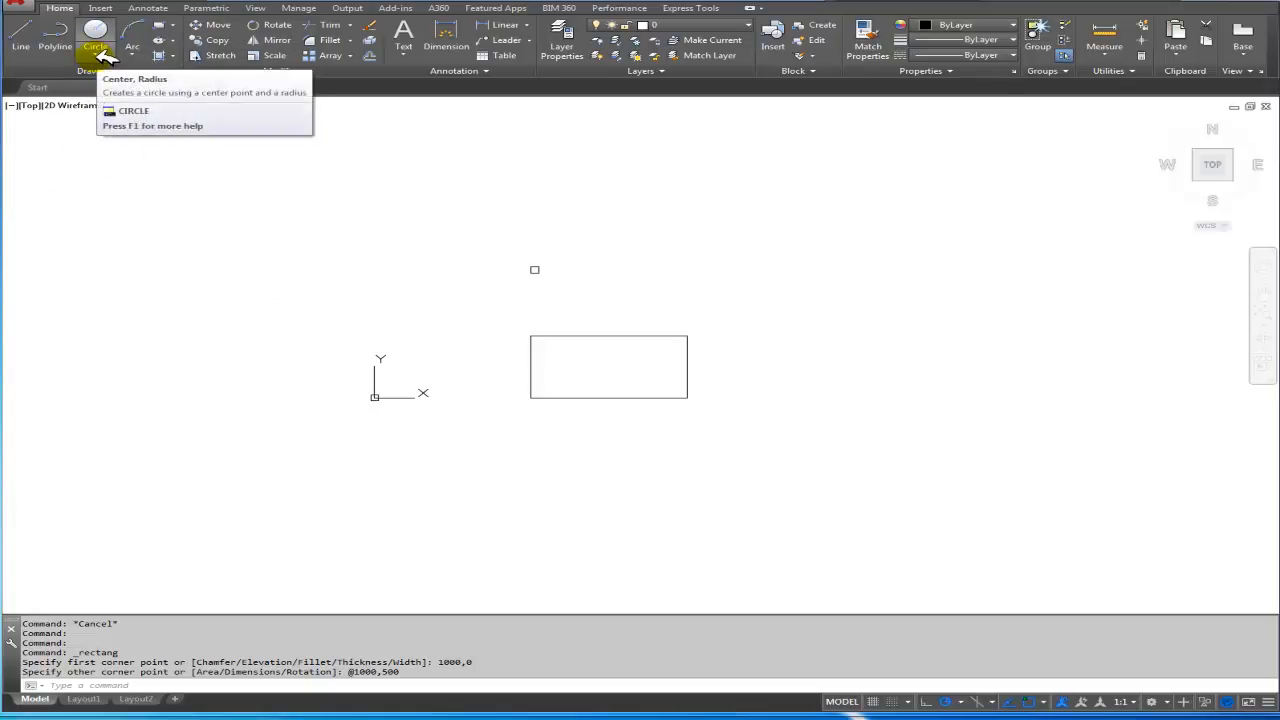
Draw a two-point circle above and left of the origin, with a horizontal diameter of 1000
click(100, 50)
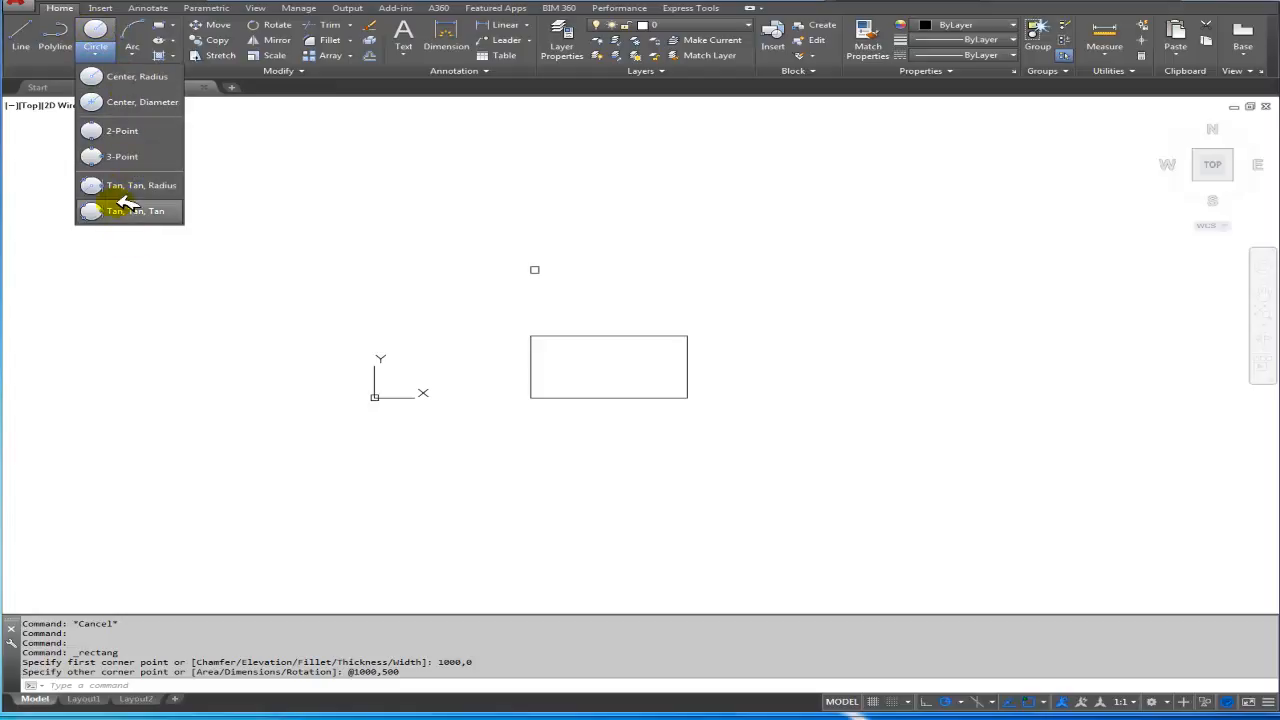
click(120, 131)
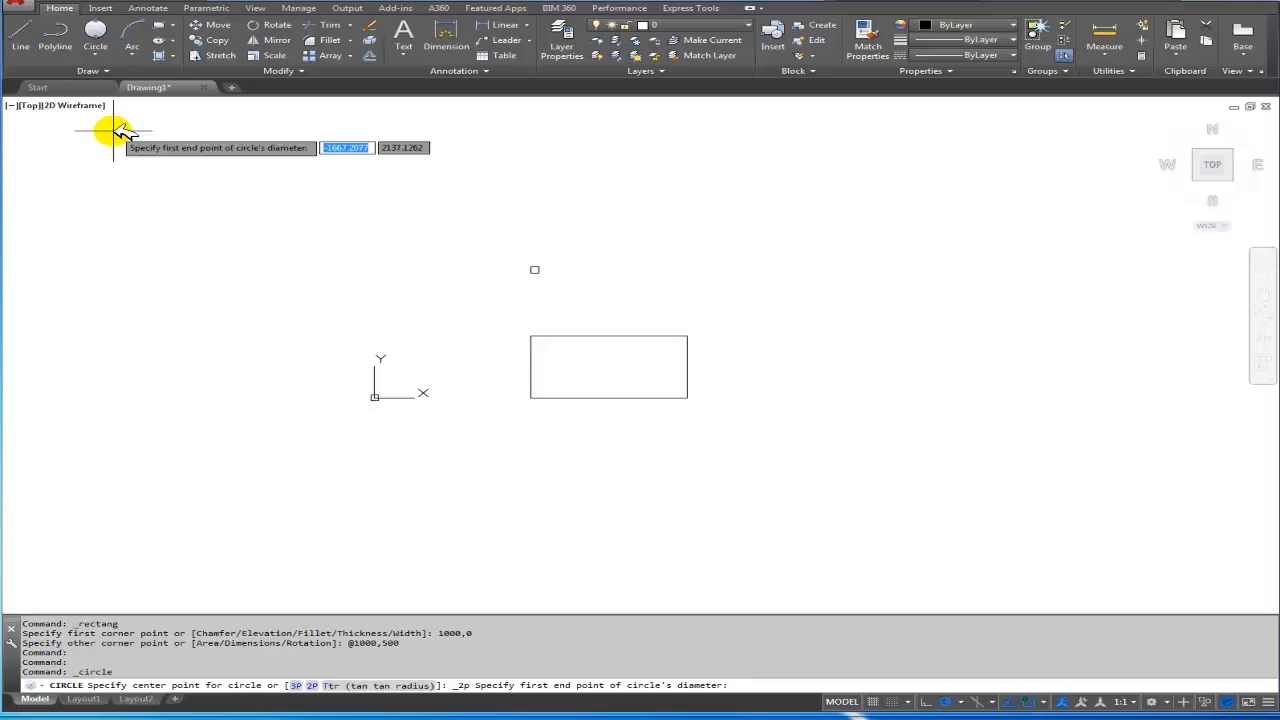
click(196, 252)
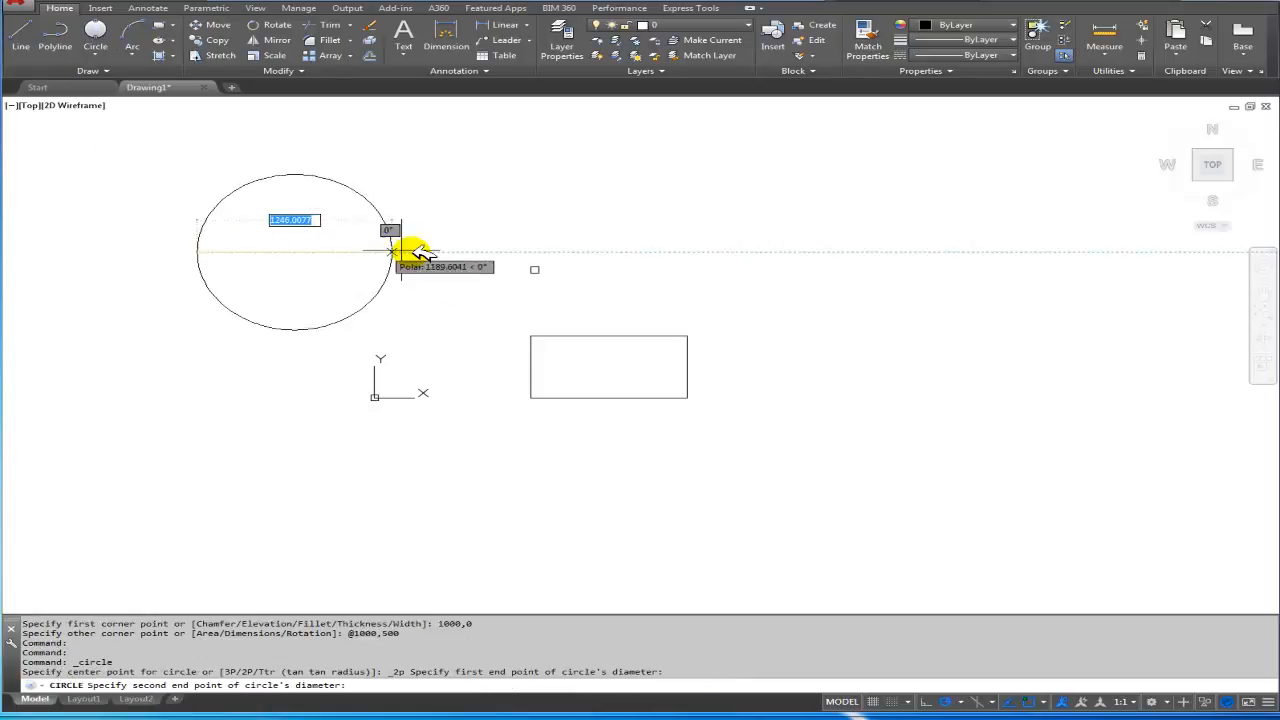
text(1000)
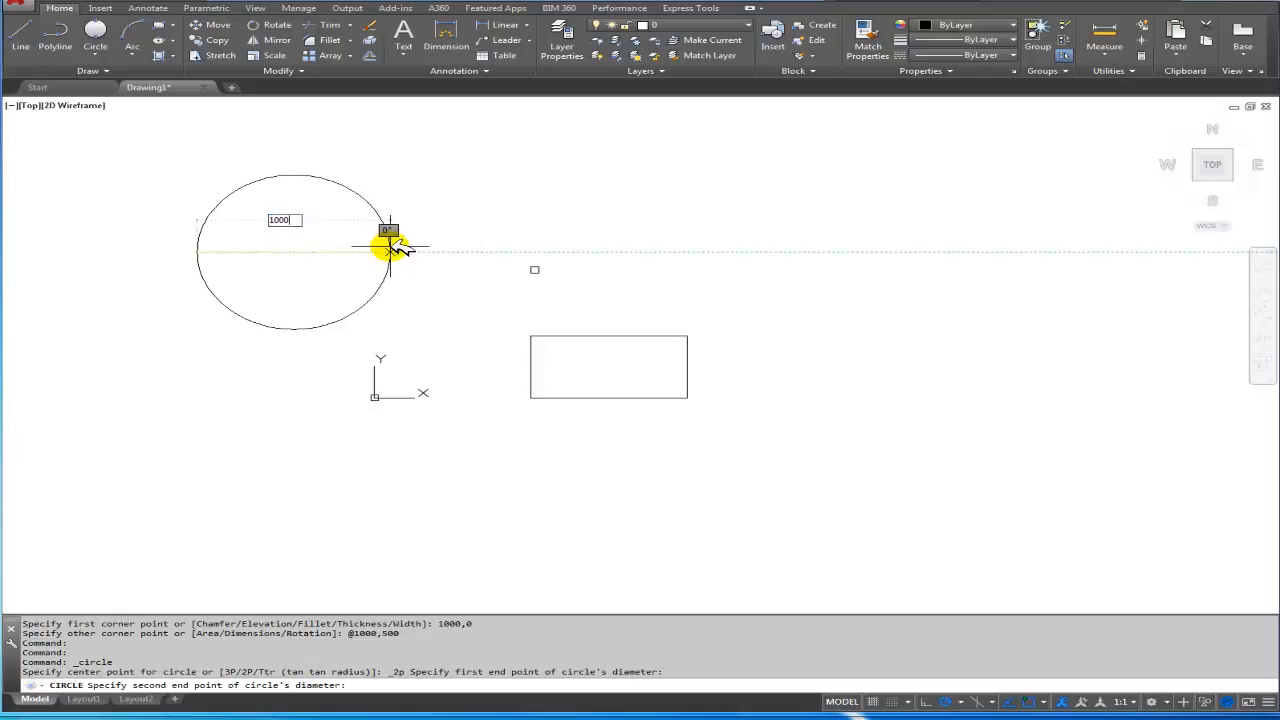
key(Return)
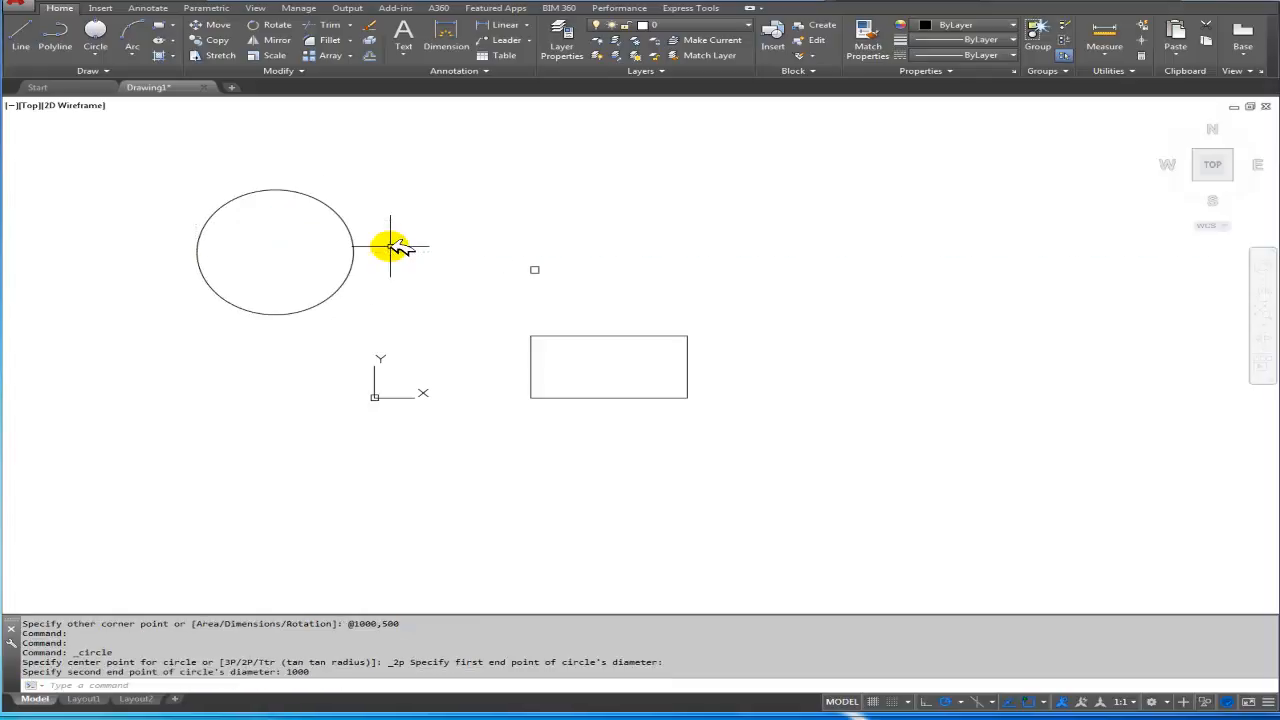
Erase both rectangles, keeping only the circle
click(174, 25)
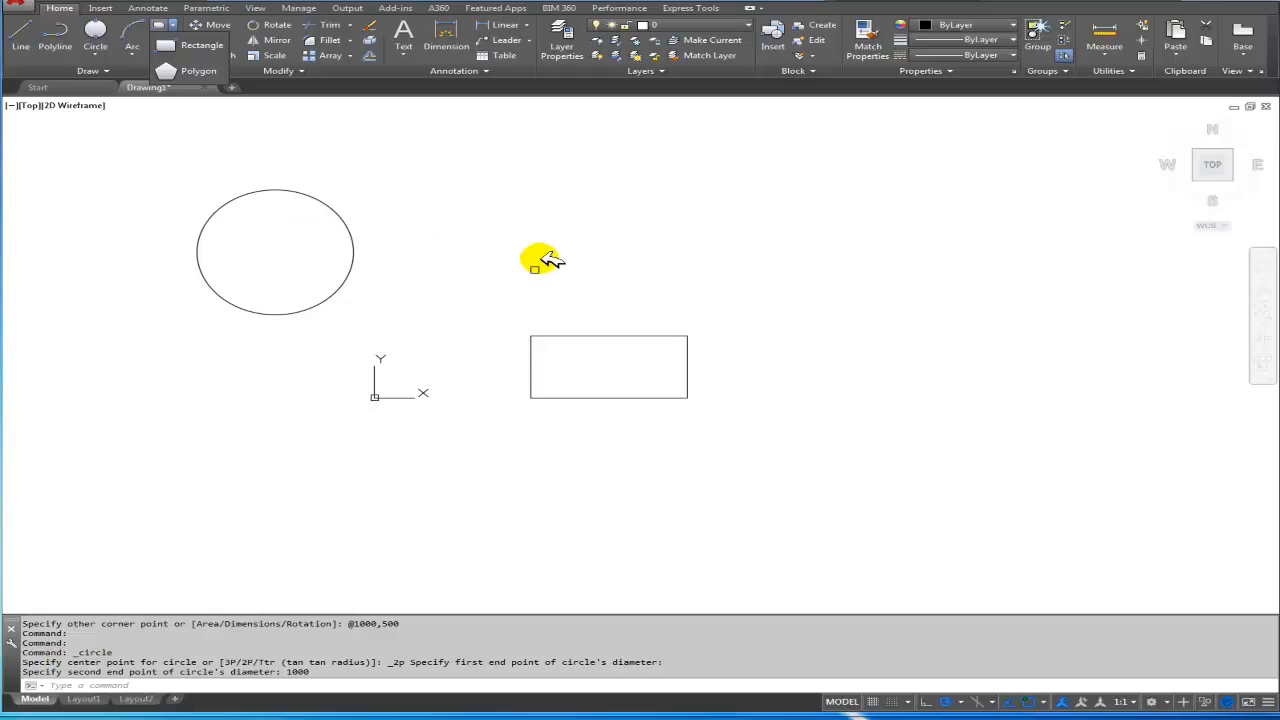
click(571, 286)
click(514, 257)
click(755, 427)
click(540, 240)
key(Delete)
Copy the circle horizontally to its right by about 1700, using its centre as the base point
mouse_move(279, 229)
middle_down()
mouse_move(314, 346)
mouse_move(340, 326)
mouse_move(330, 273)
mouse_move(253, 272)
middle_up()
scroll(316, 346, up, 2)
scroll(322, 280, down, 1)
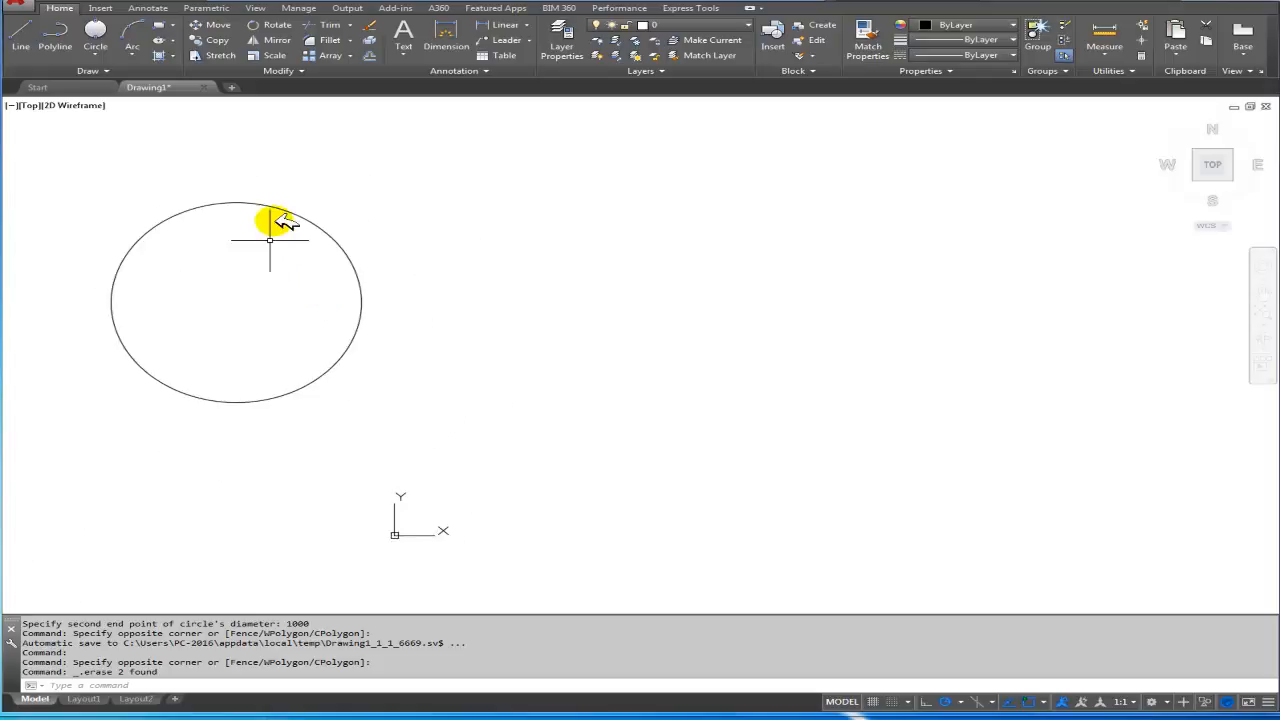
click(207, 40)
click(270, 207)
key(Return)
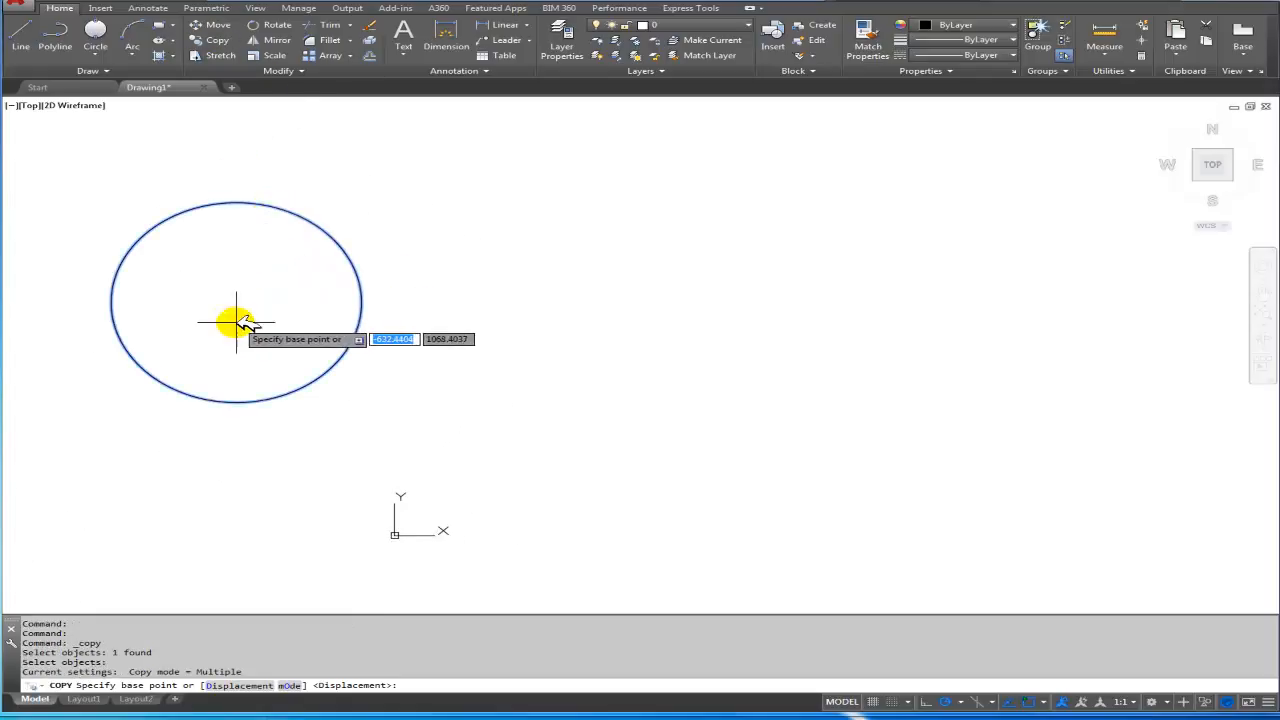
click(236, 302)
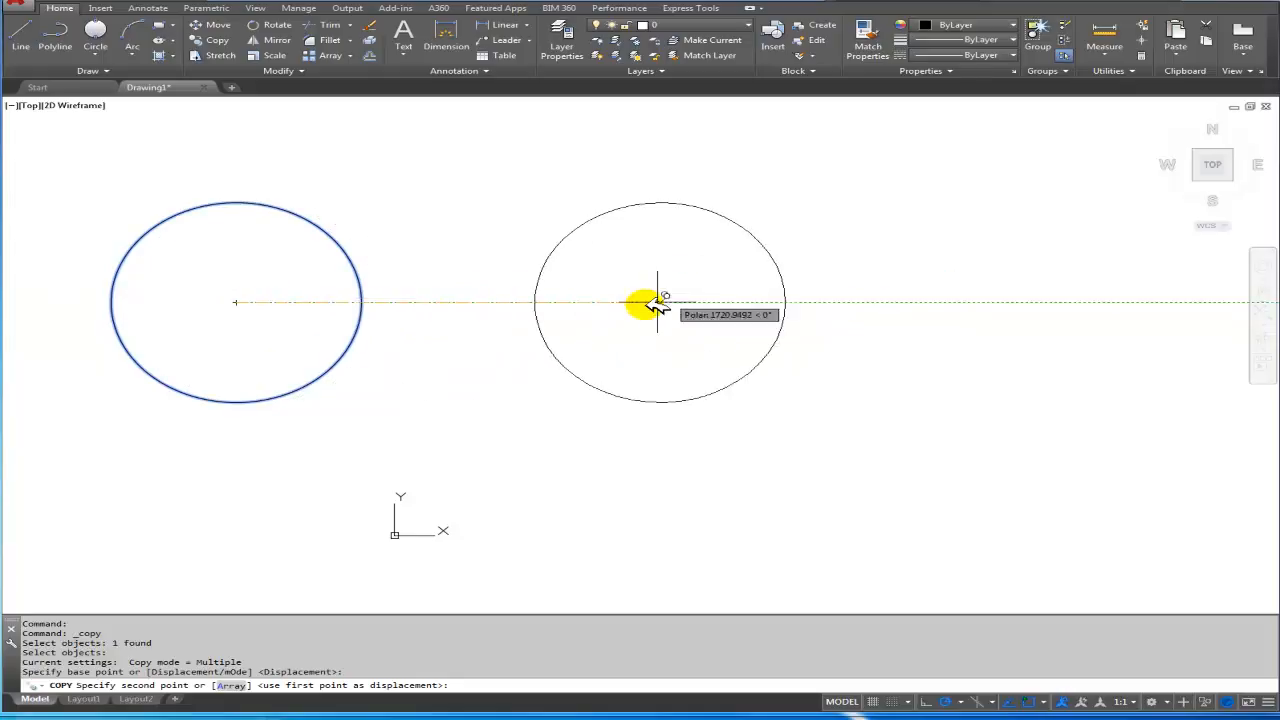
click(661, 302)
right_click(663, 306)
click(695, 316)
Draw a six-sided polygon to the right of the copied circle, using the inscribed option and a radius of about 550
middle_drag(626, 355, 586, 364)
click(174, 24)
click(182, 79)
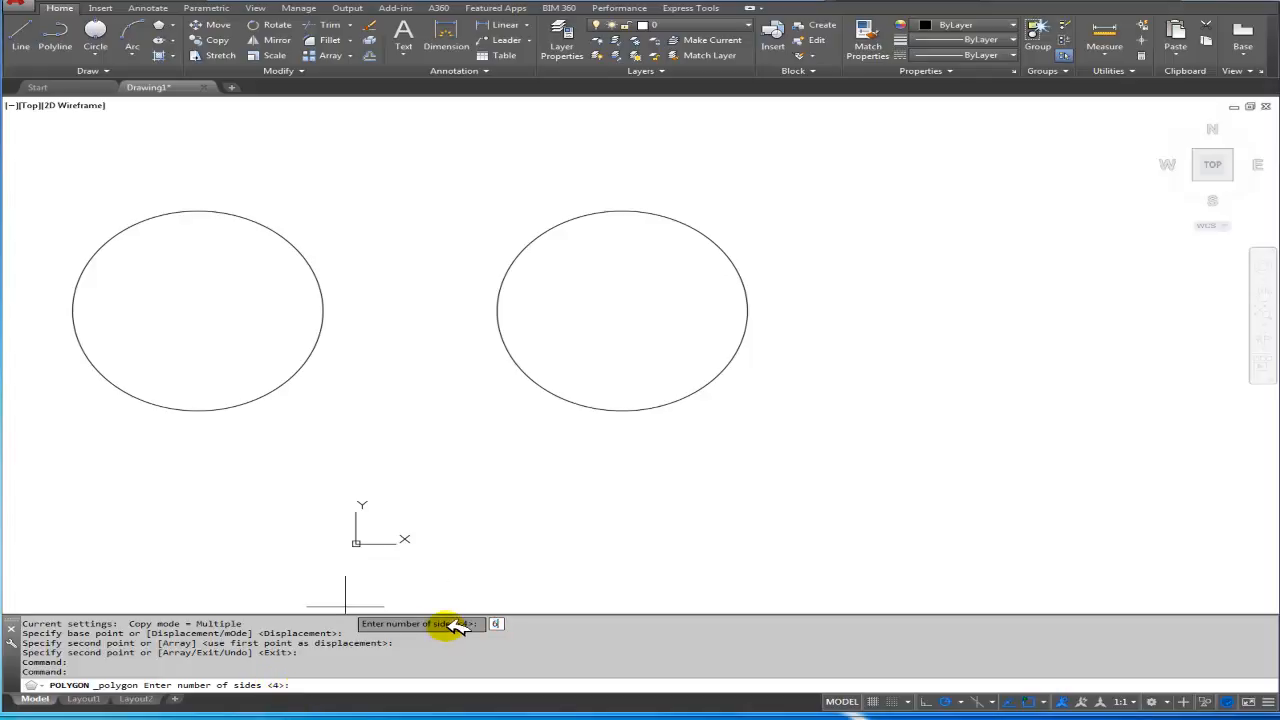
key(Return)
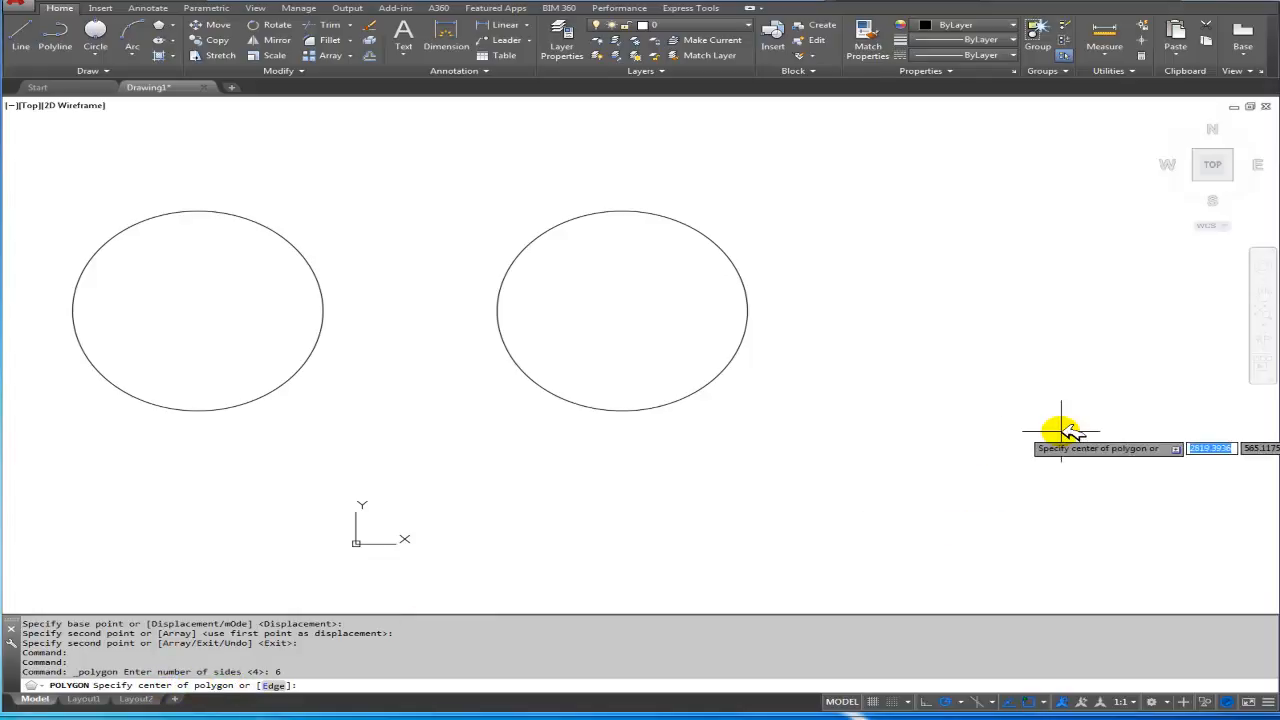
middle_drag(997, 364, 893, 358)
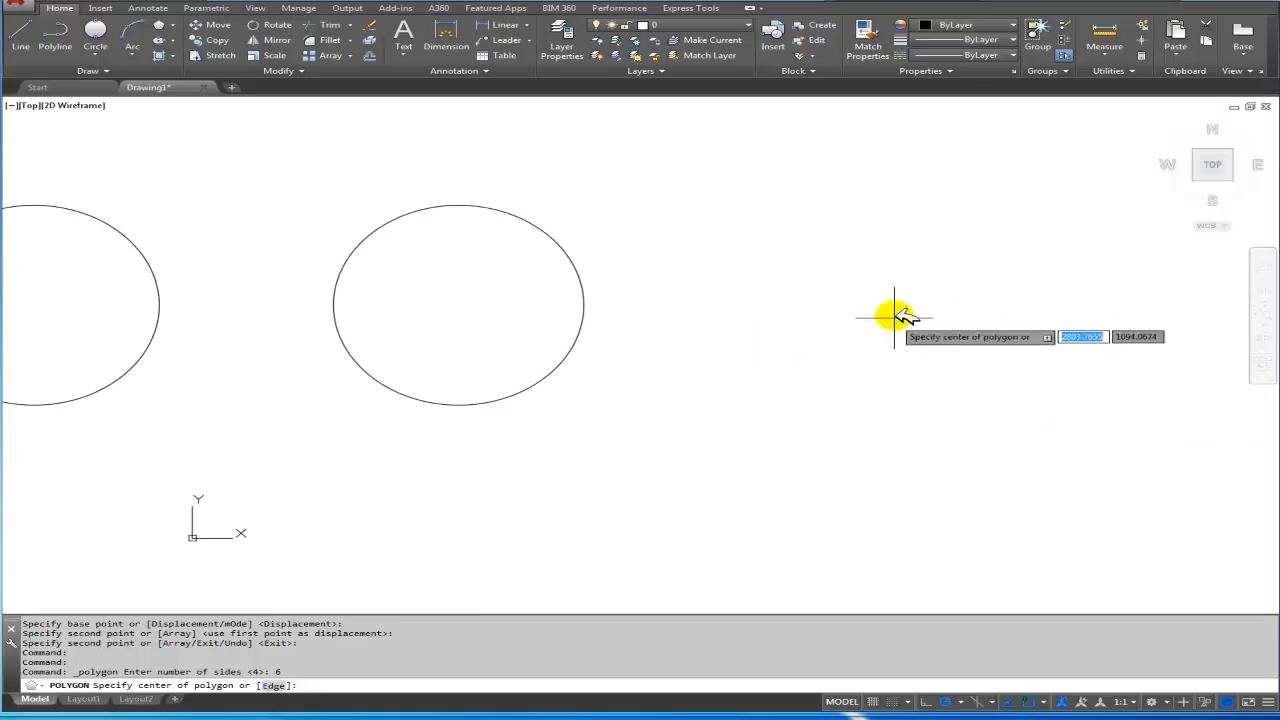
click(878, 307)
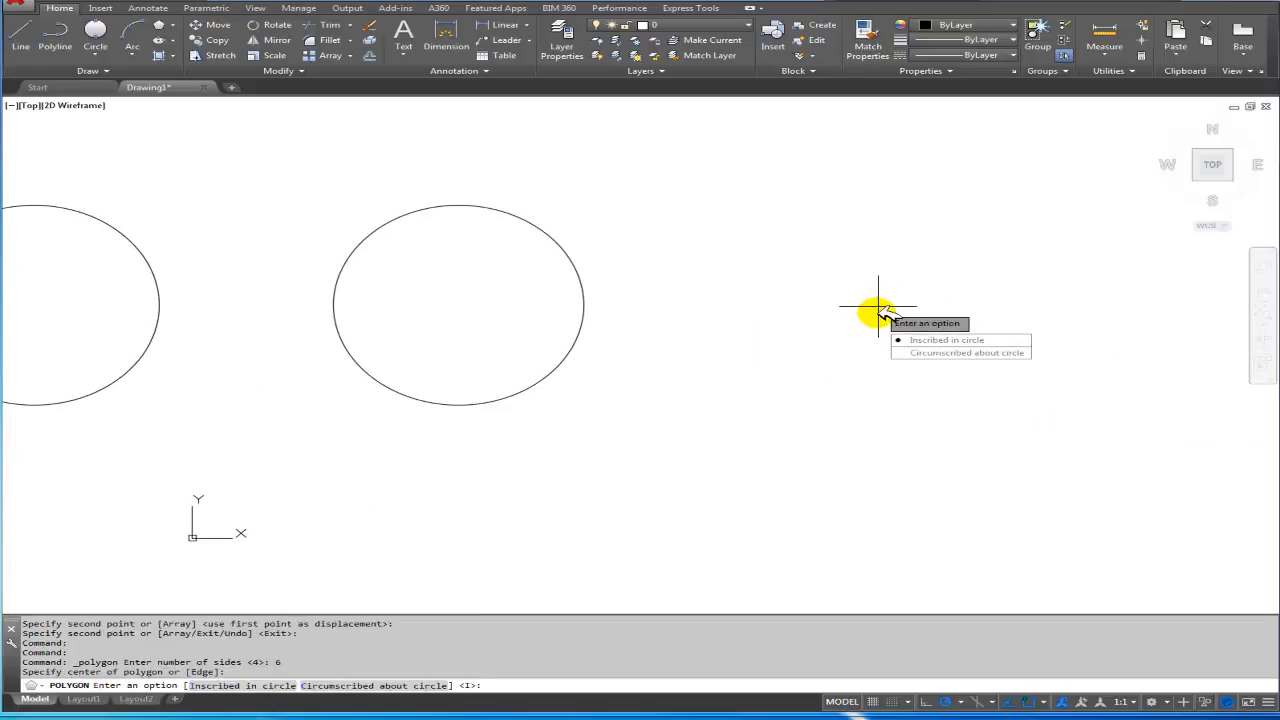
click(978, 340)
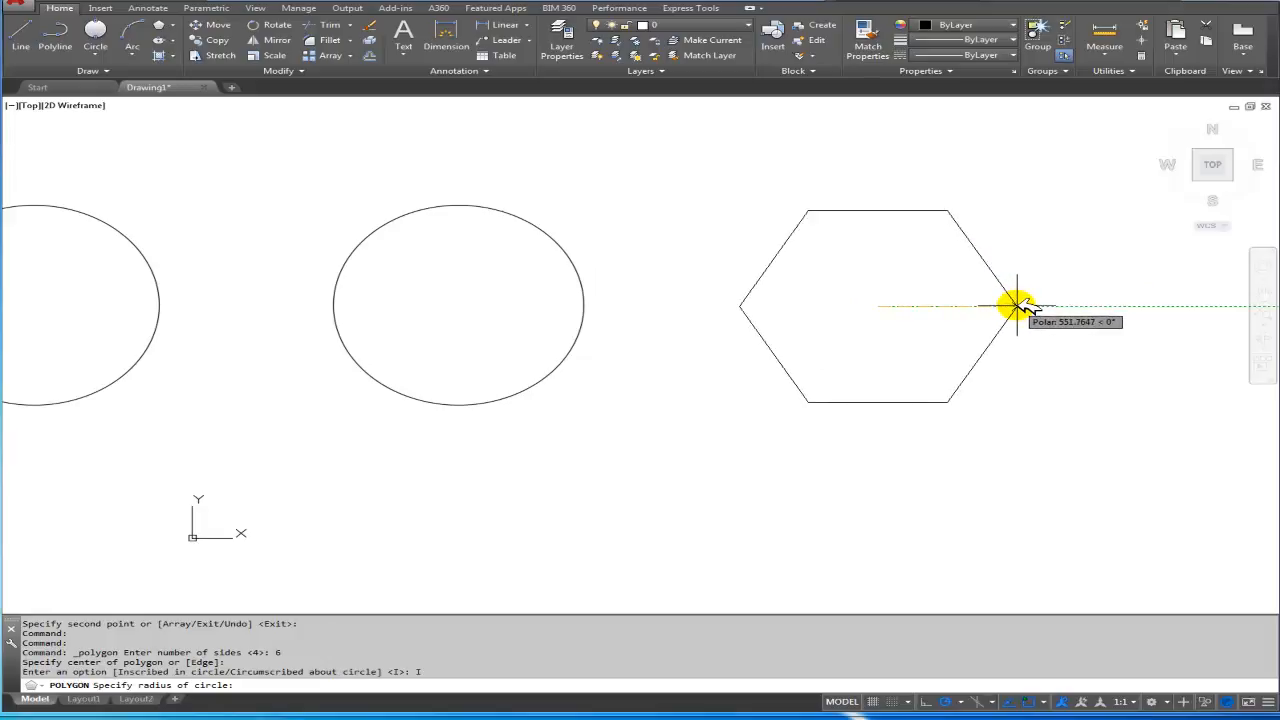
click(1016, 306)
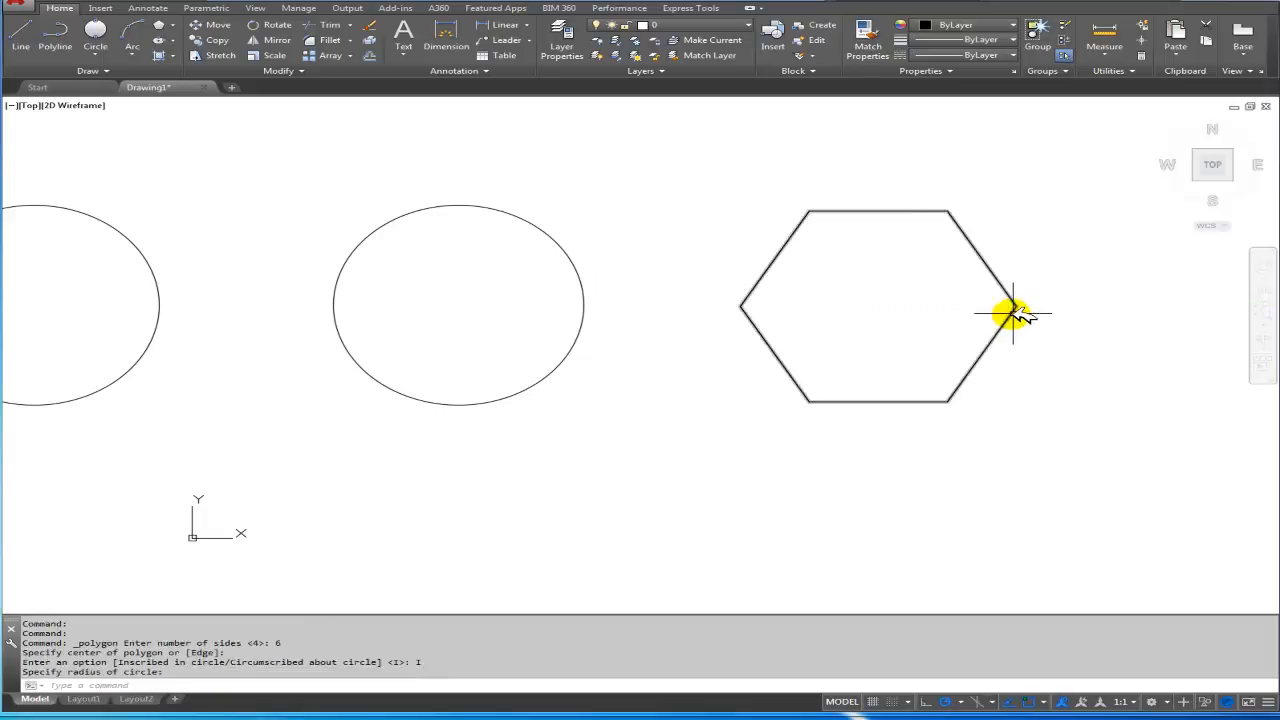
Draw a six-sided polygon inscribed in the original circle, from its centre to its right quadrant
middle_drag(910, 332, 1114, 376)
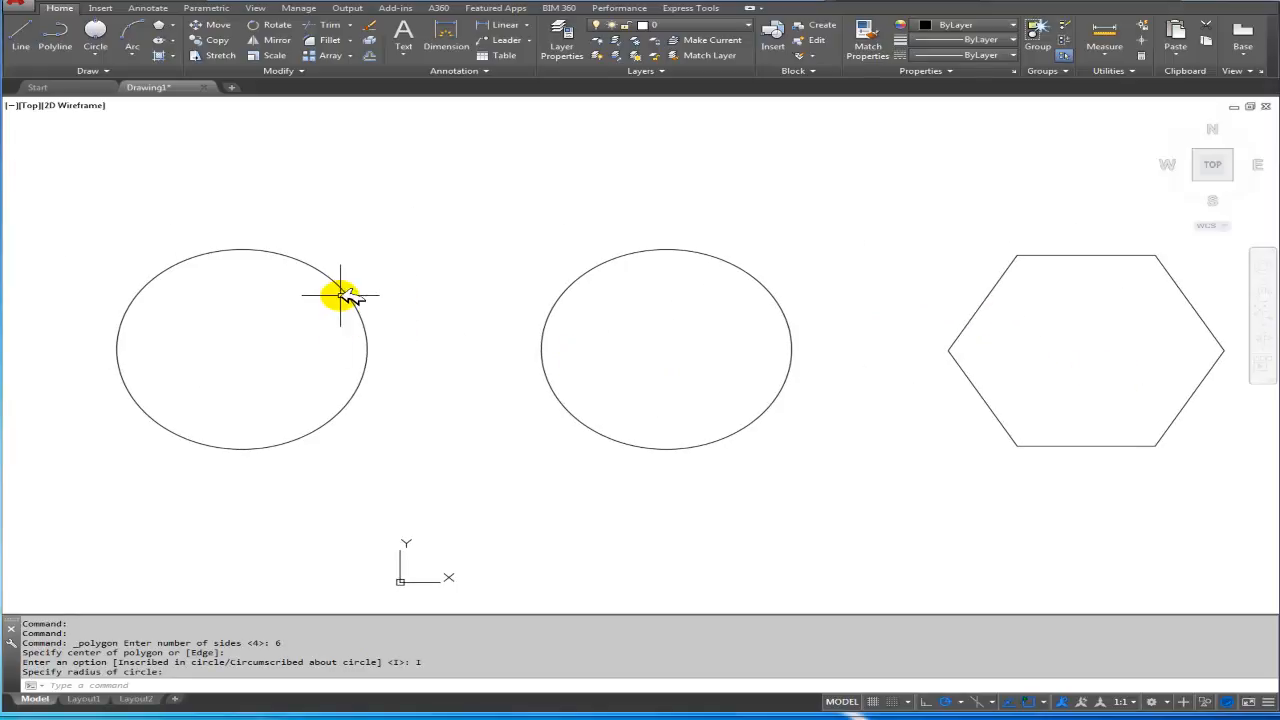
mouse_move(360, 338)
middle_down()
mouse_move(443, 358)
mouse_move(423, 356)
middle_up()
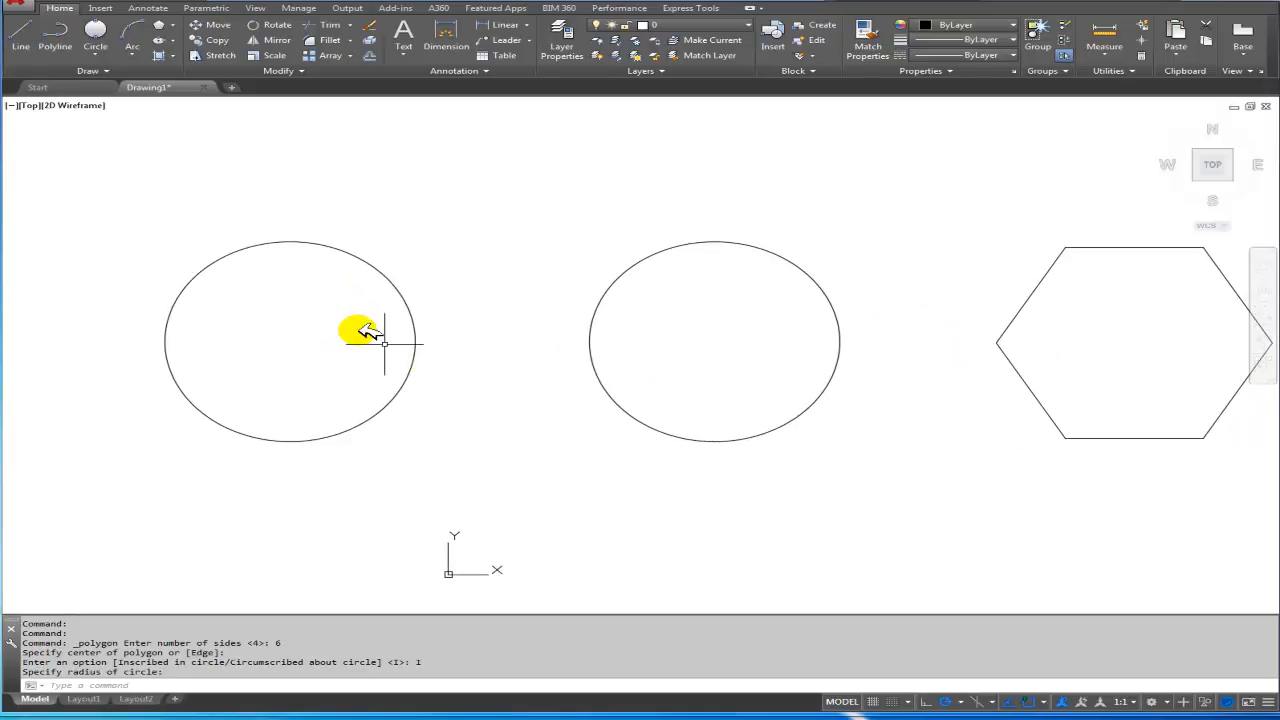
click(165, 25)
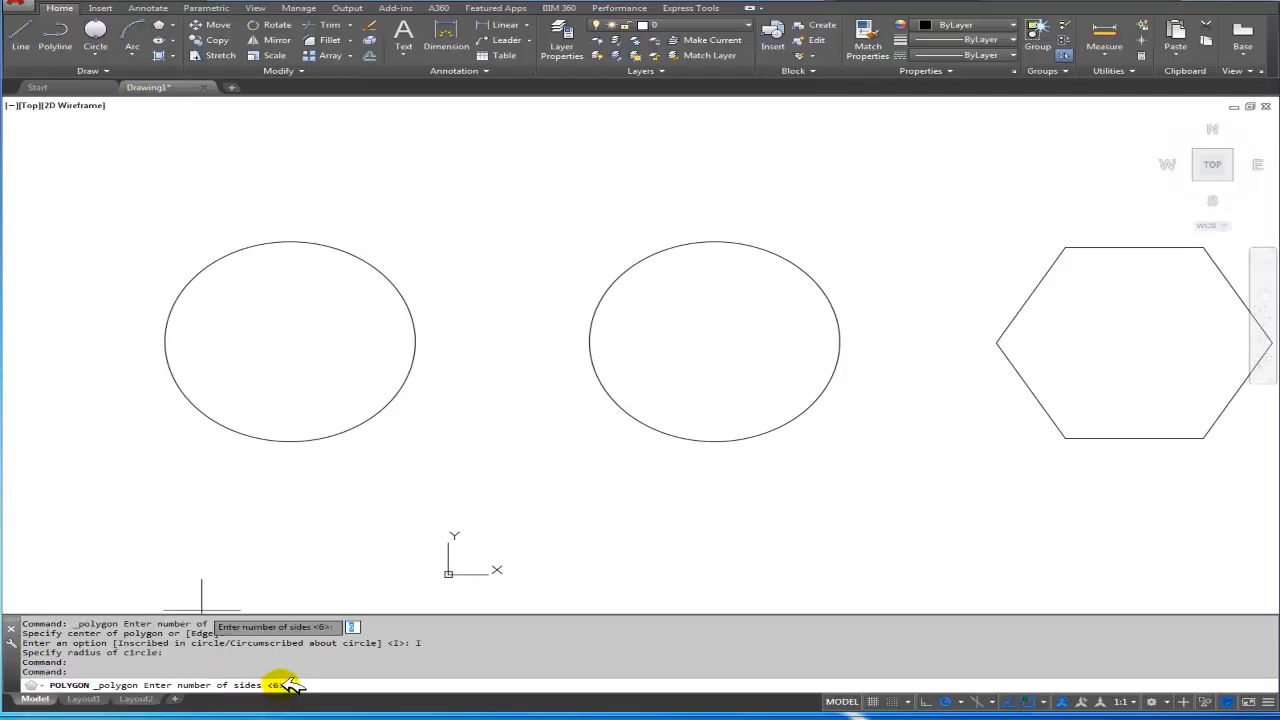
key(Return)
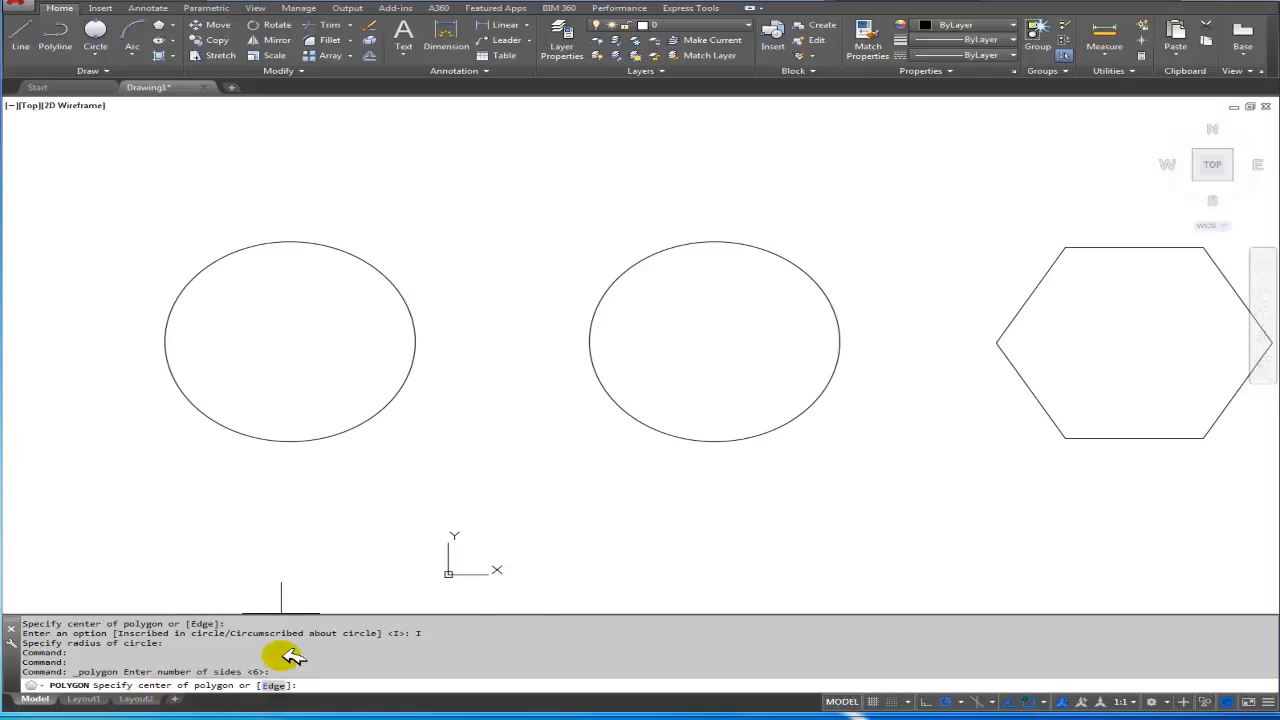
click(290, 342)
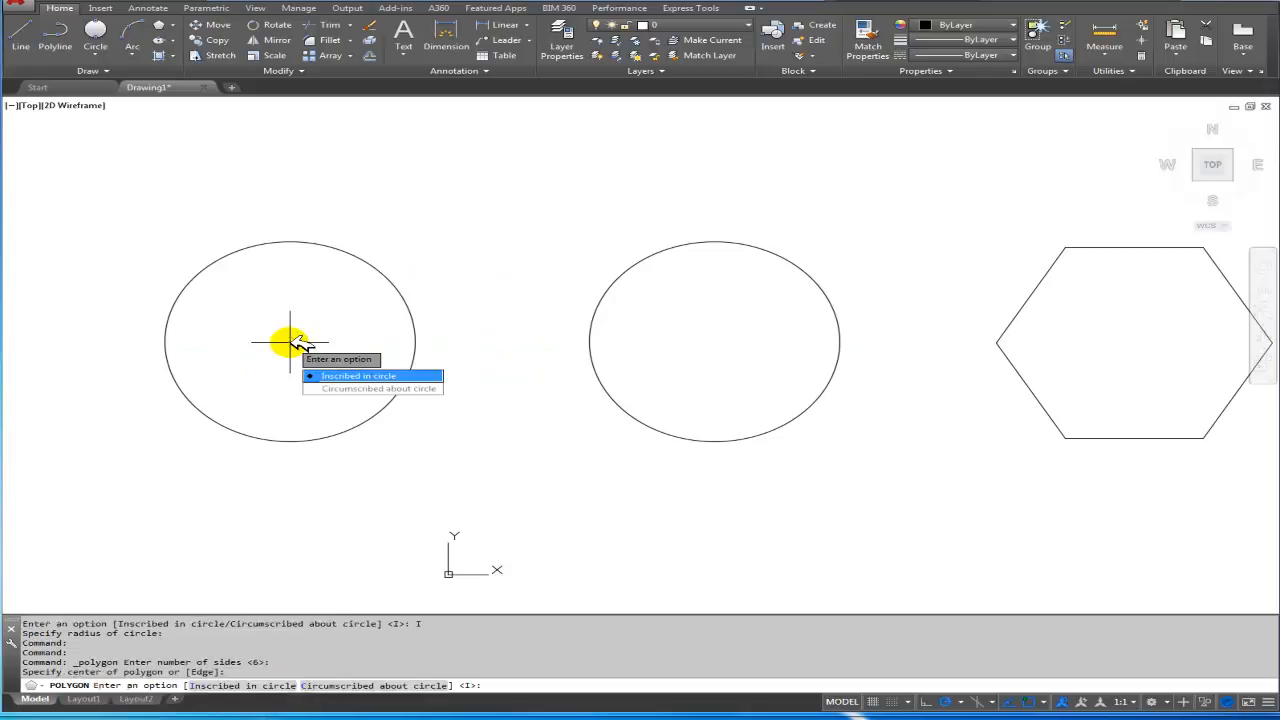
click(345, 376)
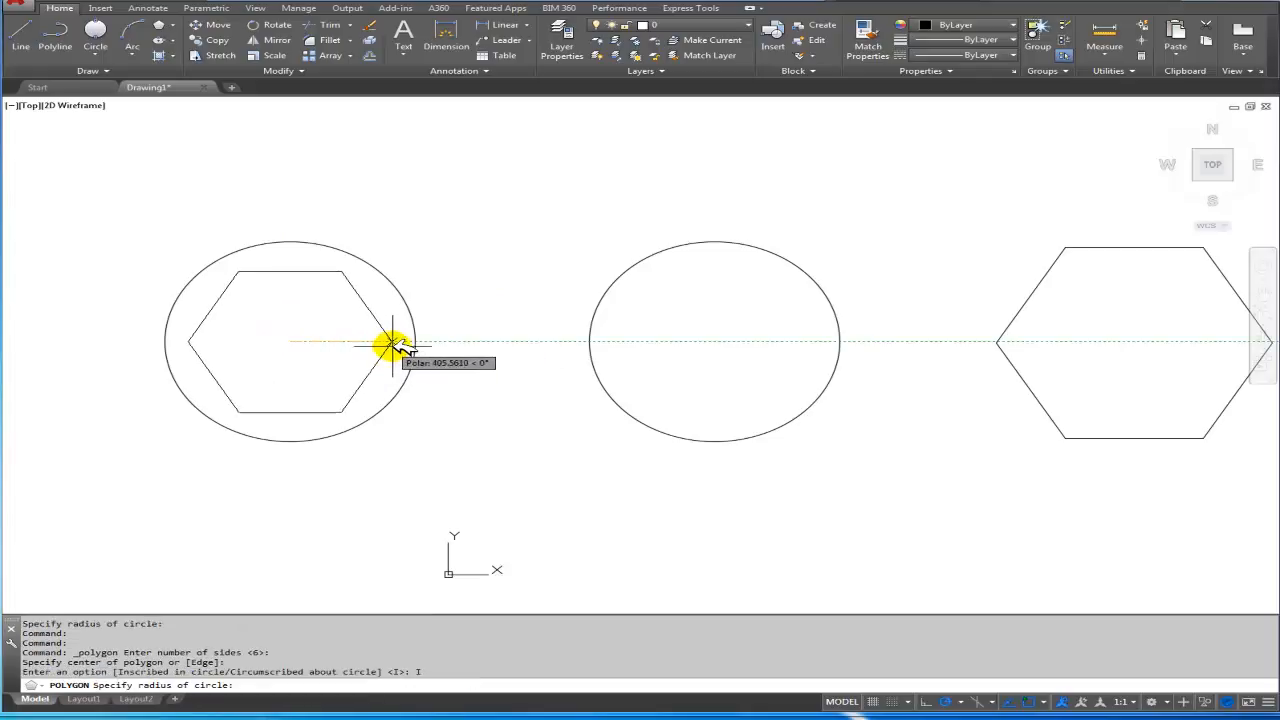
click(415, 342)
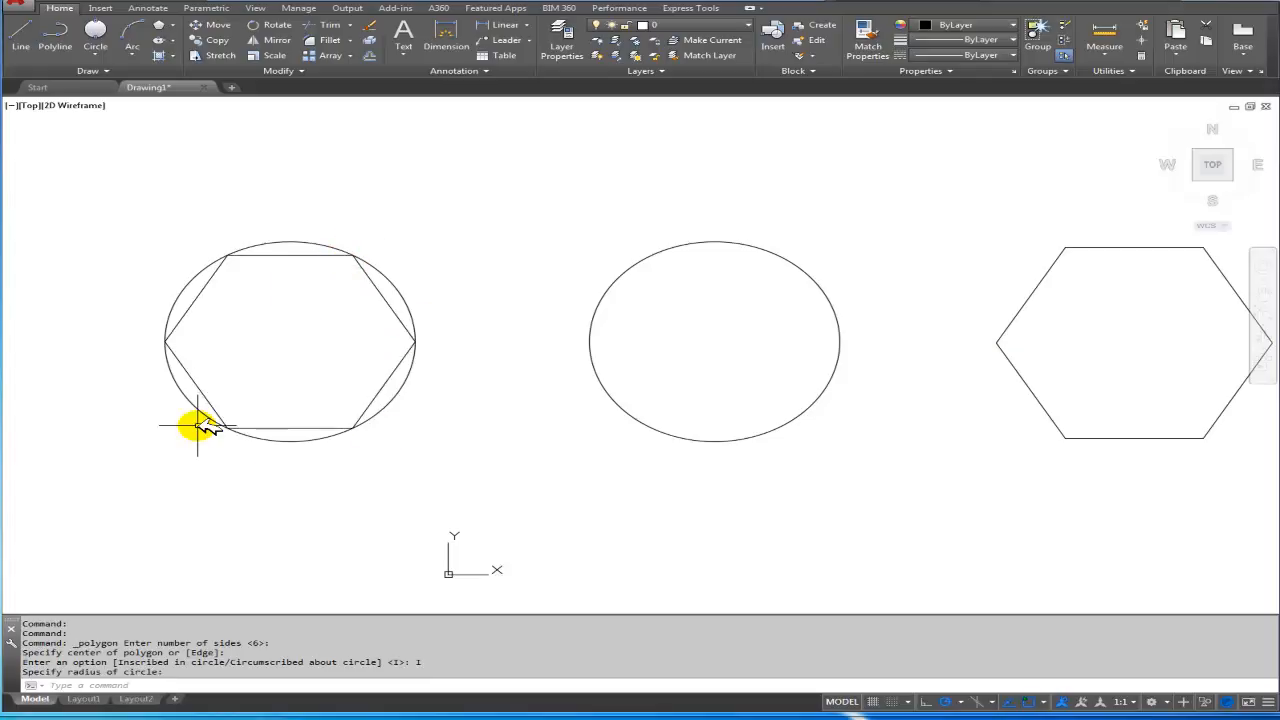
Draw a six-sided polygon circumscribed about the copied circle, from its centre to its right quadrant
click(158, 27)
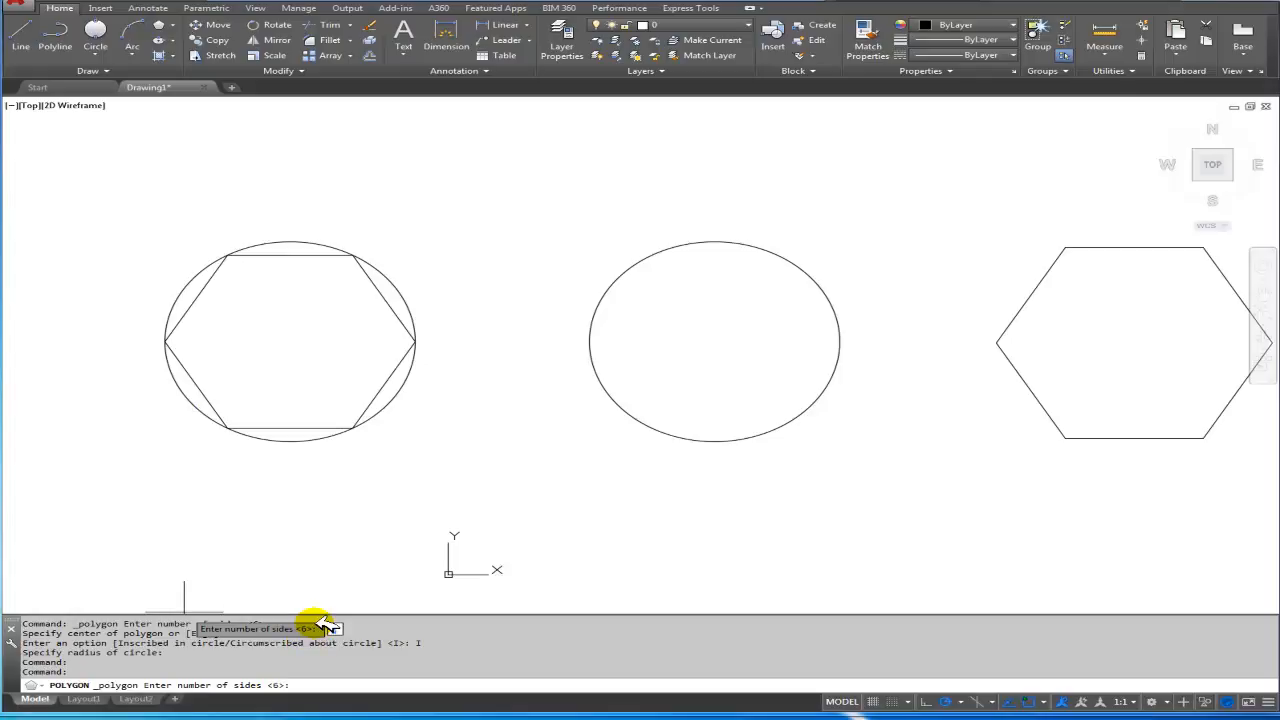
key(Return)
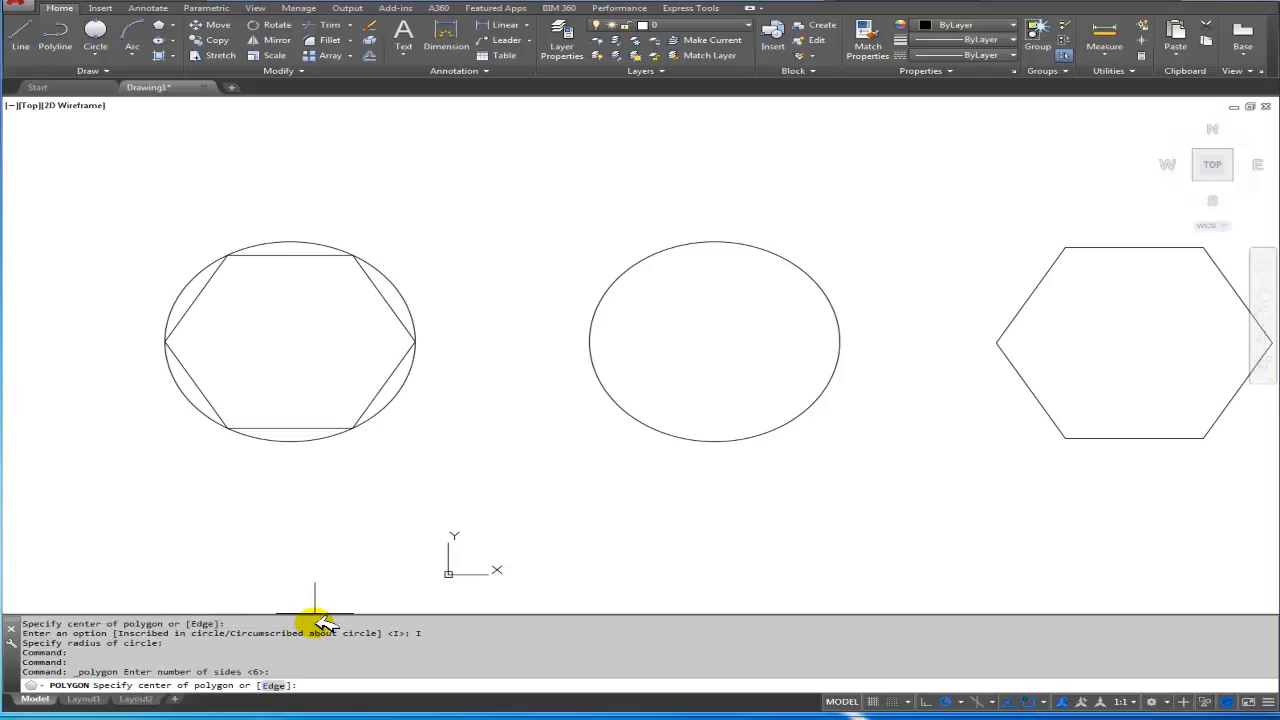
click(716, 342)
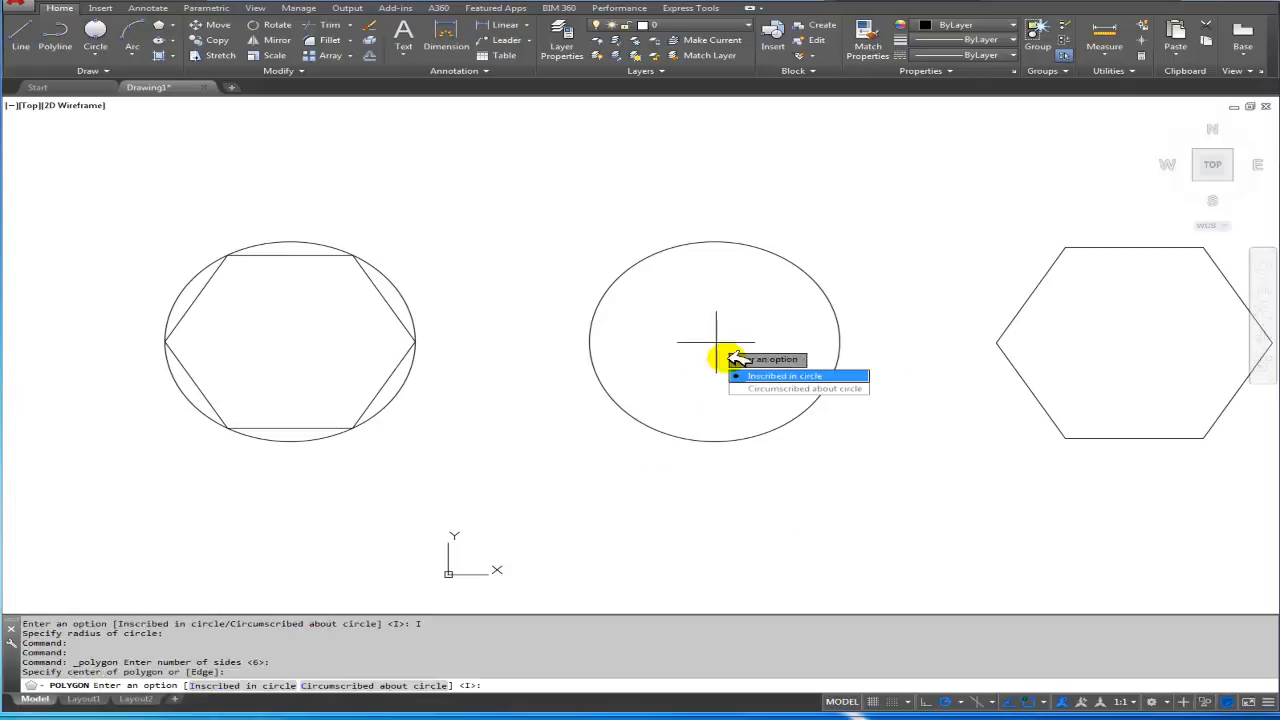
click(805, 389)
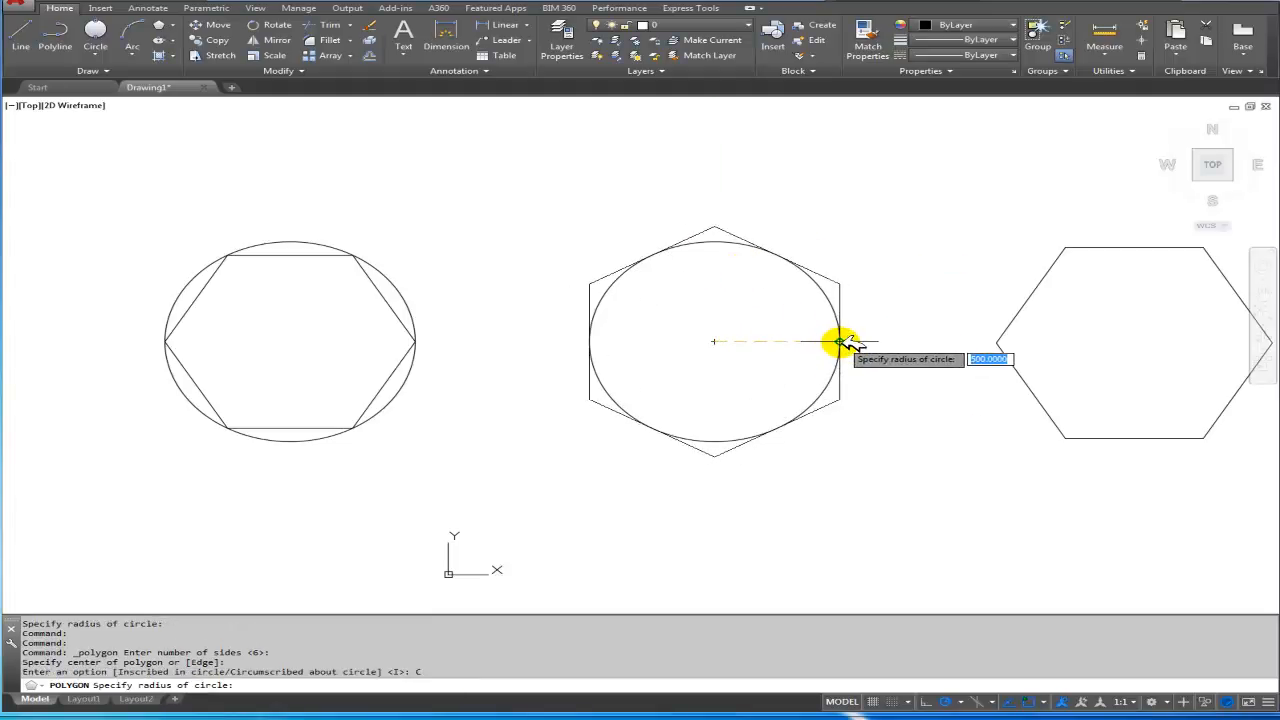
click(840, 342)
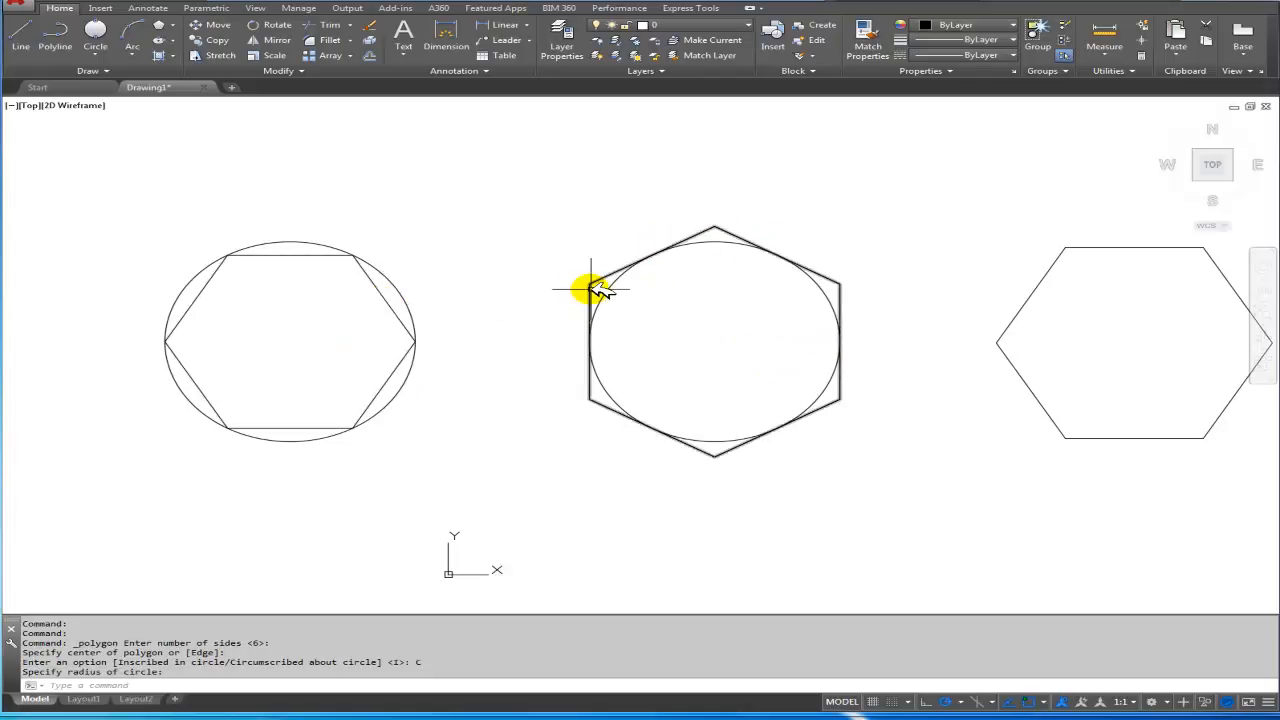
middle_drag(902, 334, 722, 330)
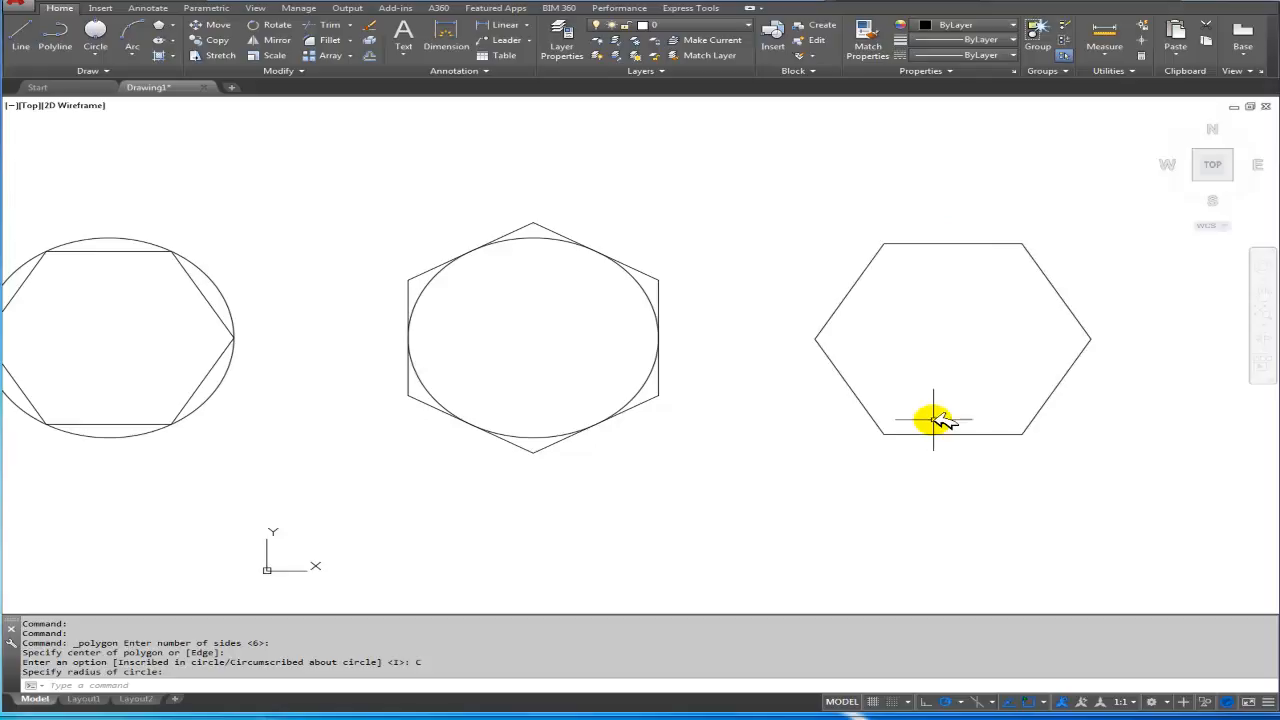
scroll(814, 380, down, 3)
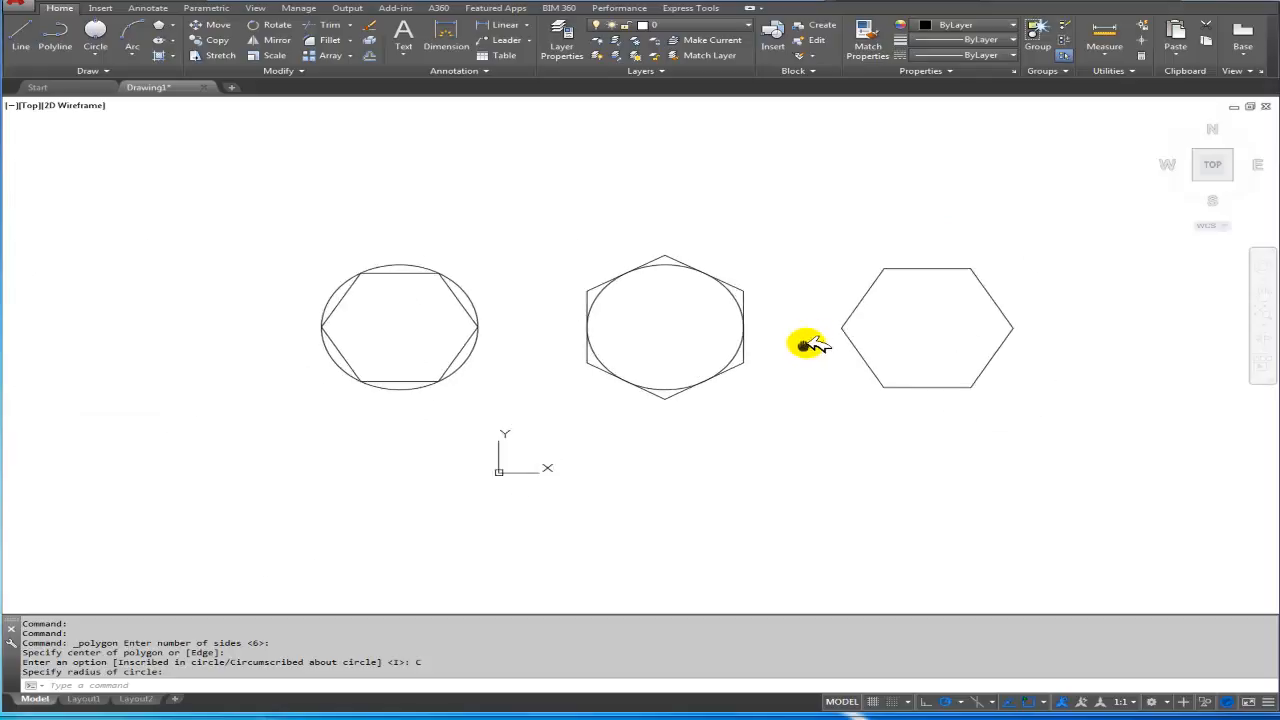
scroll(595, 343, up, 1)
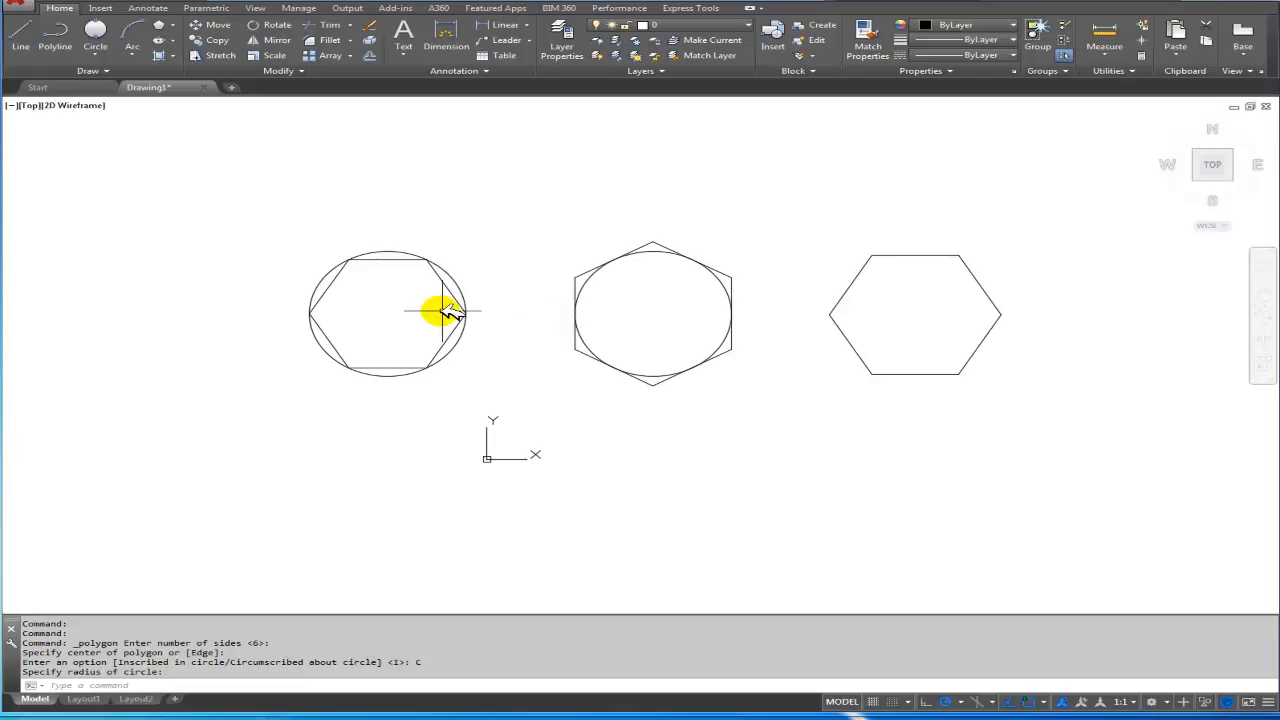
middle_drag(830, 316, 657, 274)
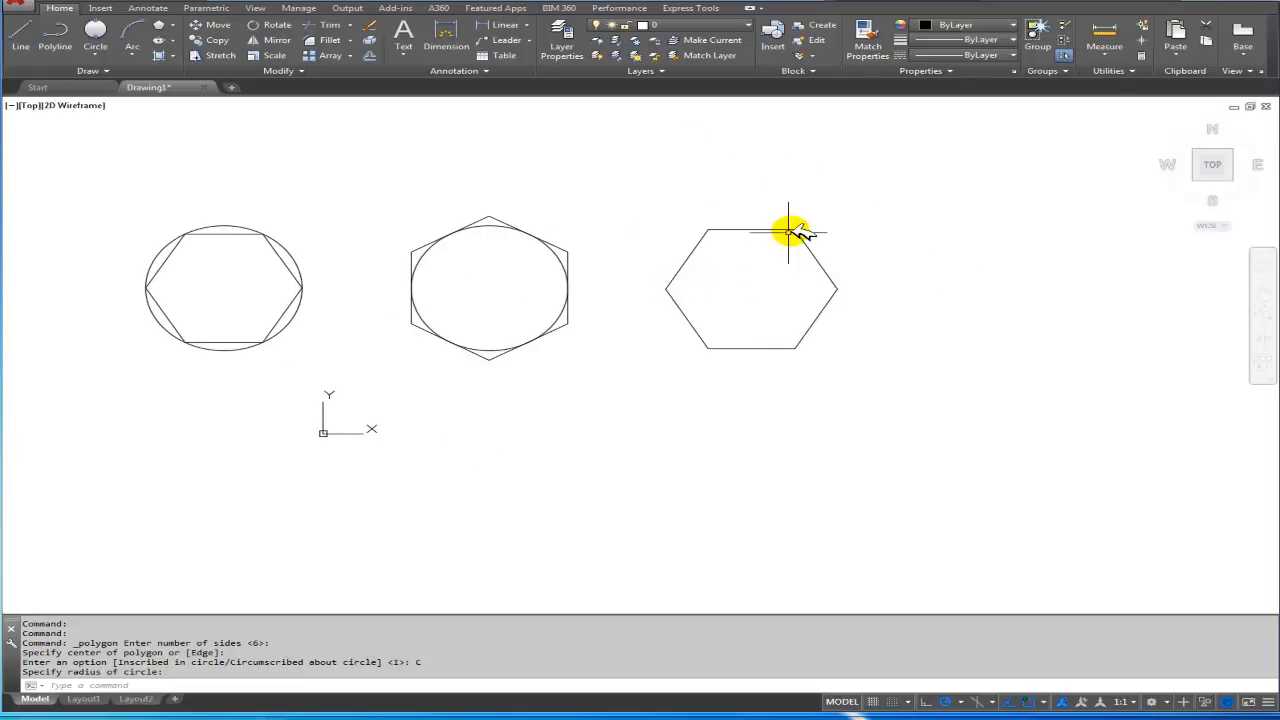
Check the 2D model space background colour in the drawing window colour options, and close the settings without changes
right_click(842, 211)
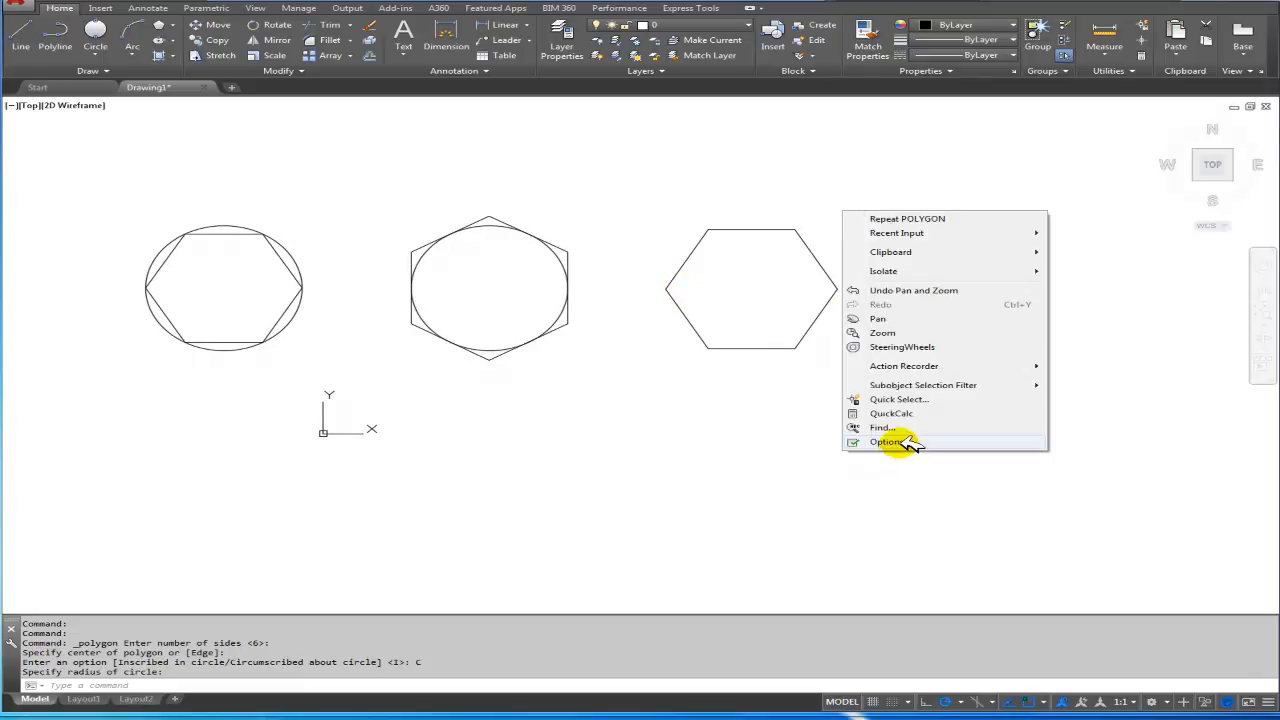
click(905, 441)
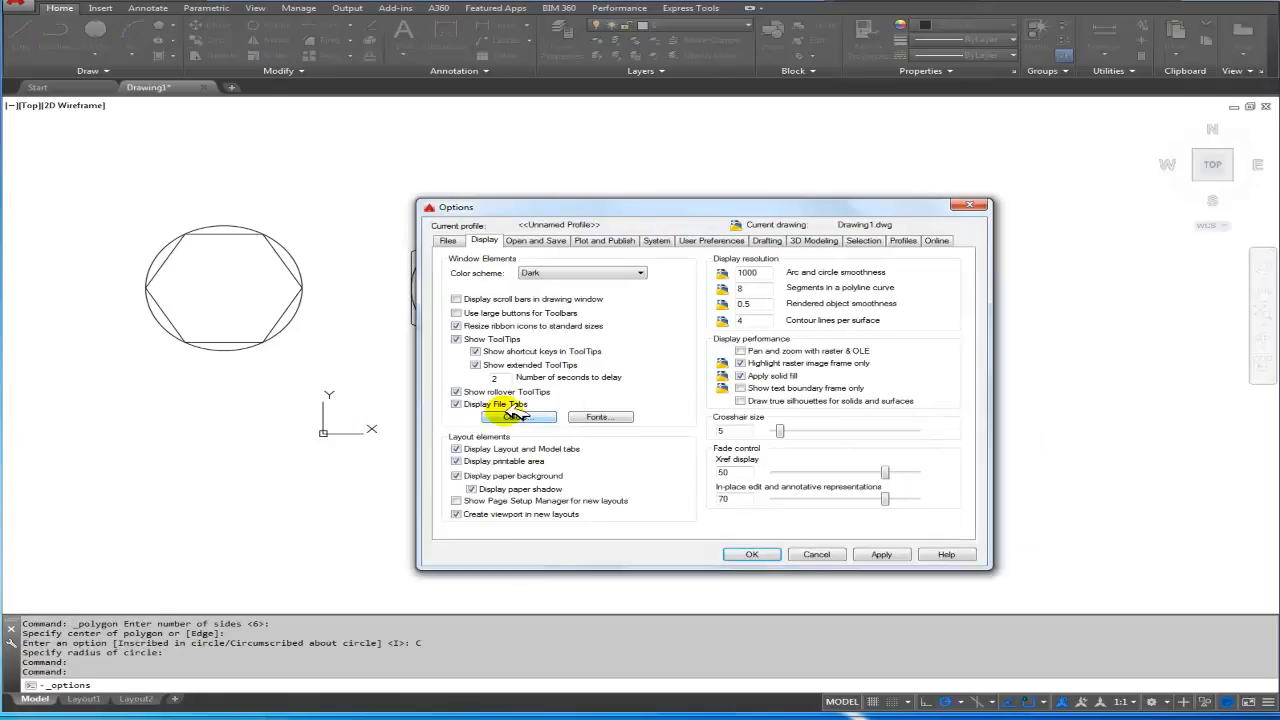
click(515, 416)
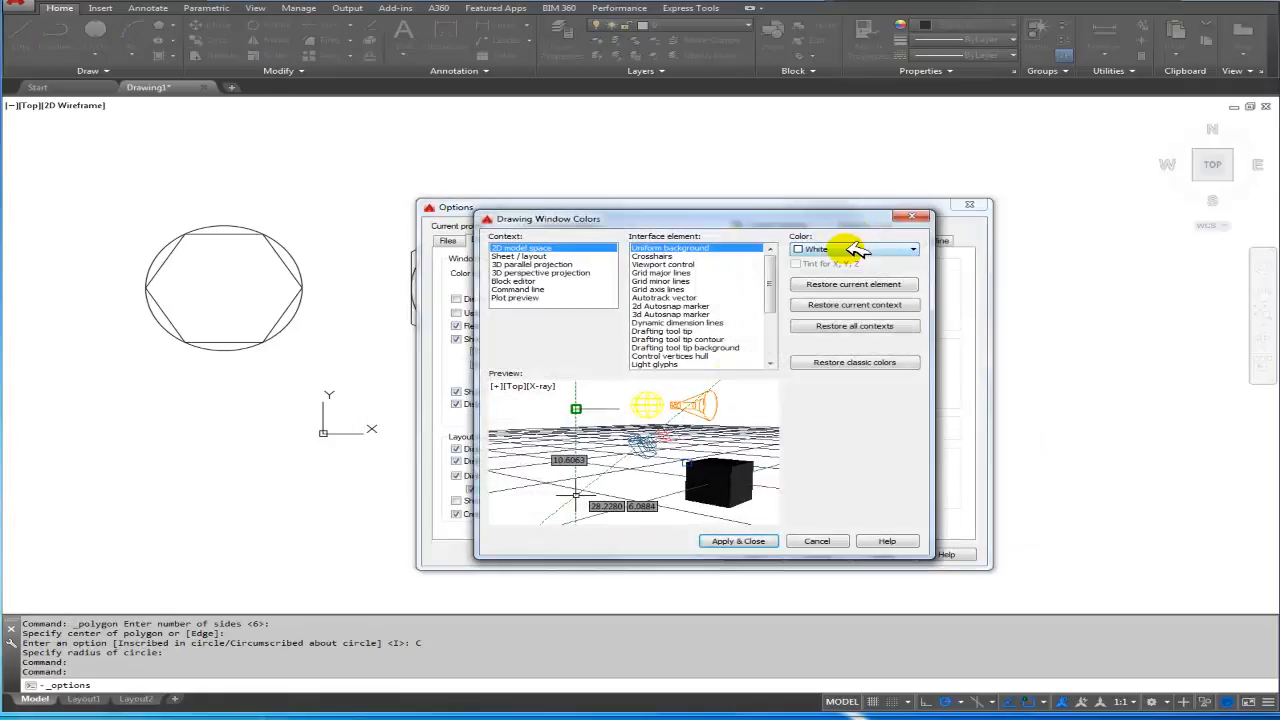
click(911, 216)
click(969, 204)
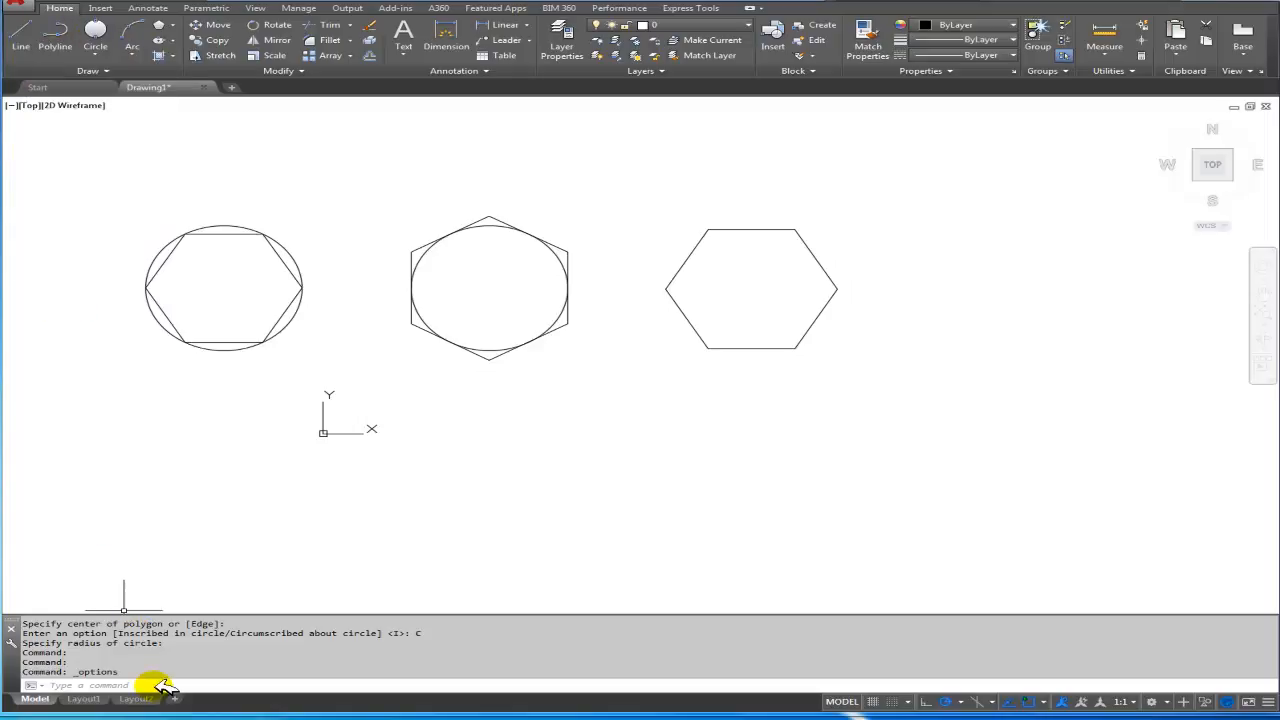
Draw a single horizontal line between two picked points in the empty area below the middle and rightmost polygons
click(22, 38)
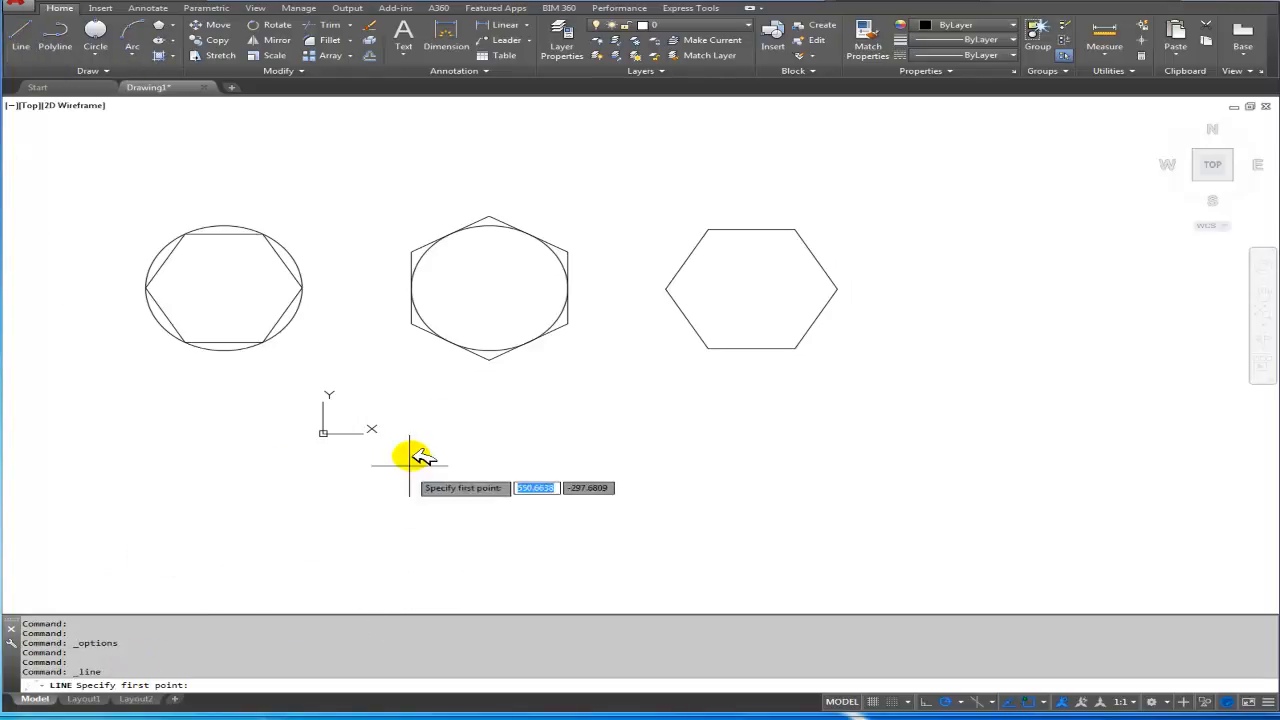
key(Escape)
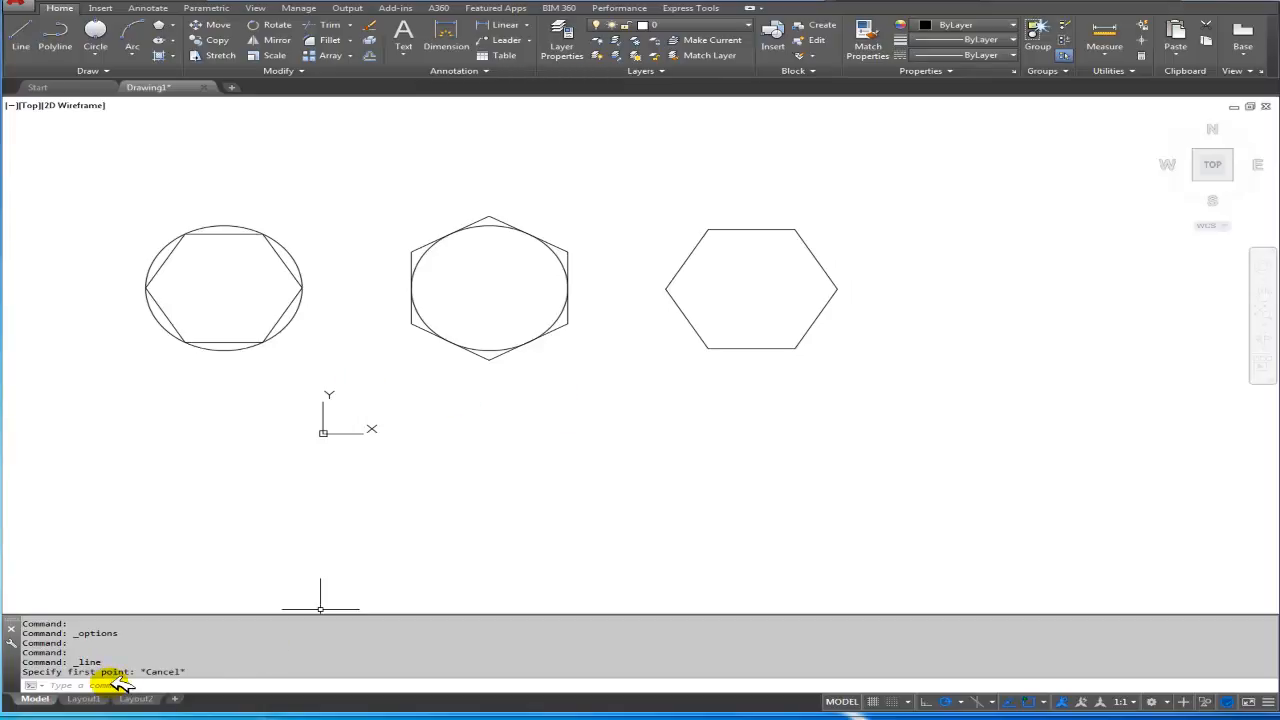
text(line)
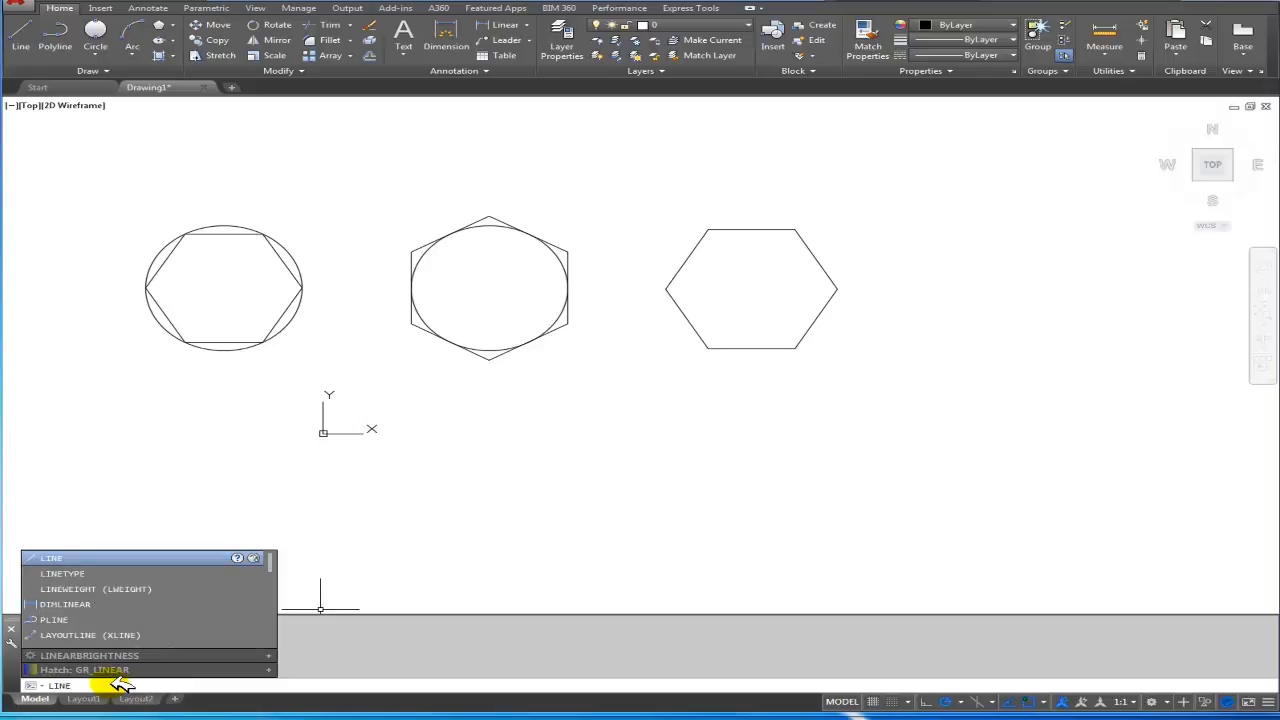
key(Return)
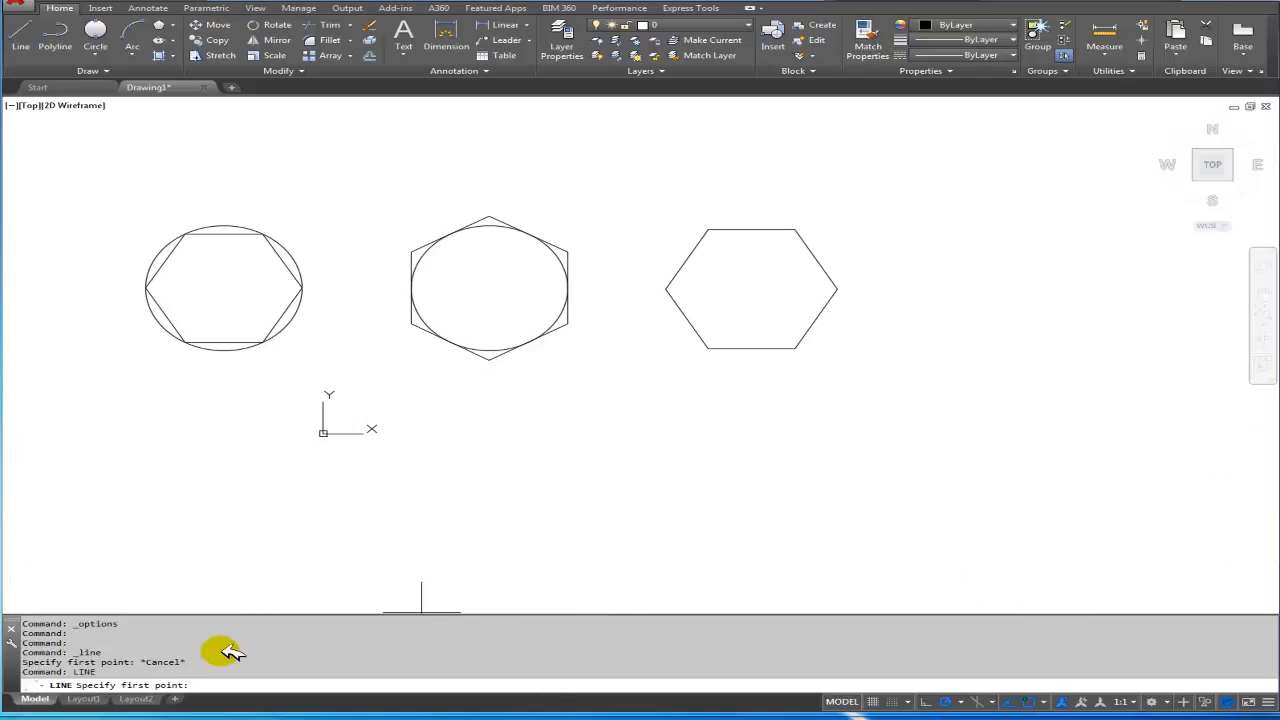
click(510, 423)
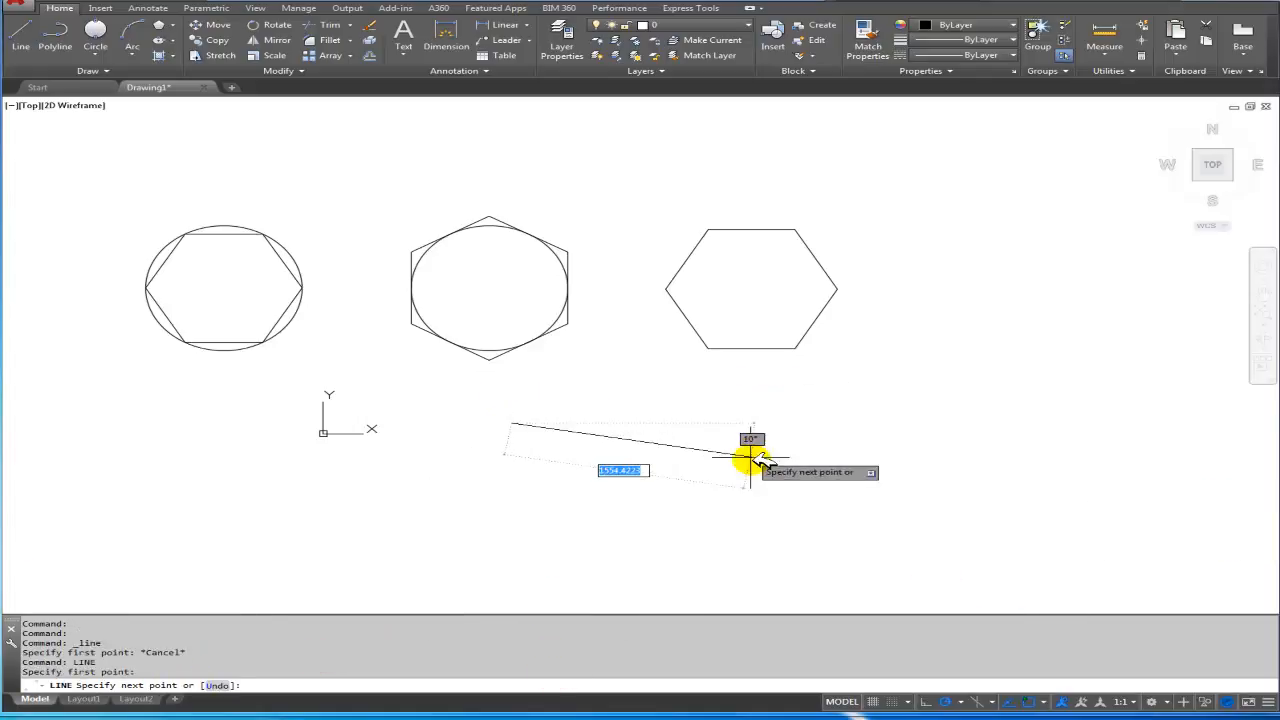
click(800, 422)
right_click(802, 423)
click(849, 431)
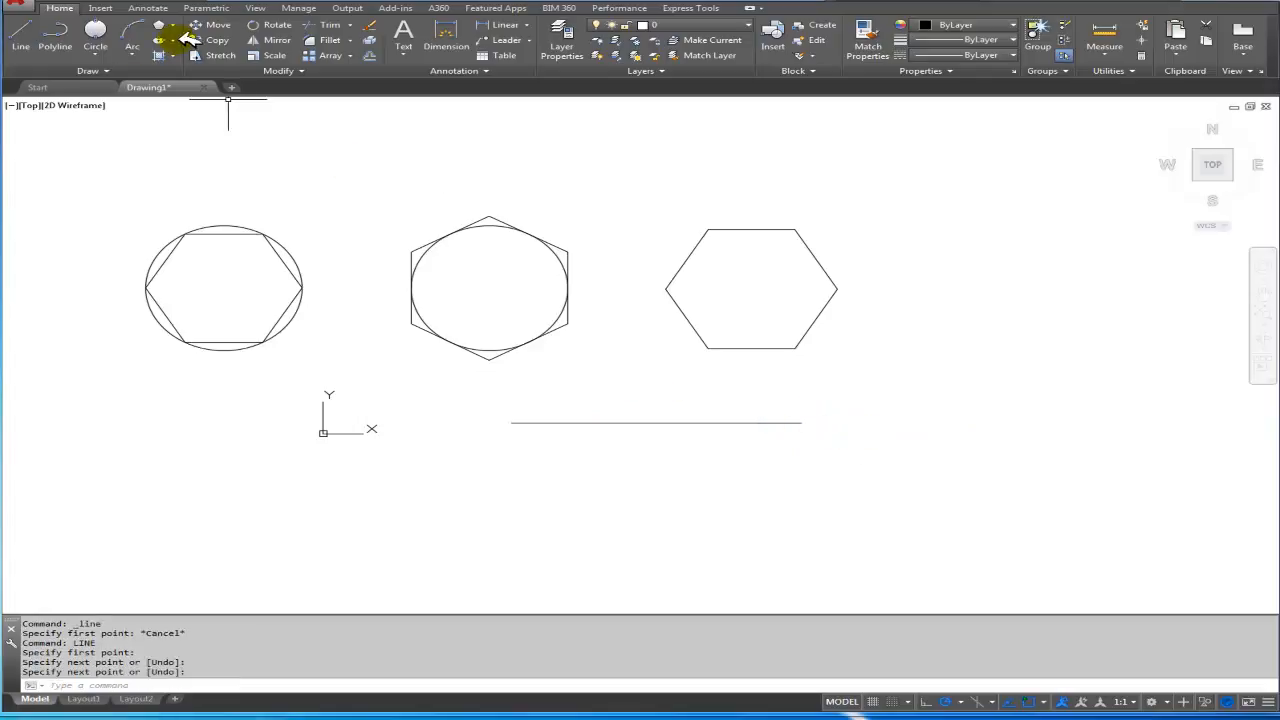
Draw a circle by centre and radius, centred at the origin 0,0 with a radius of 500
click(97, 55)
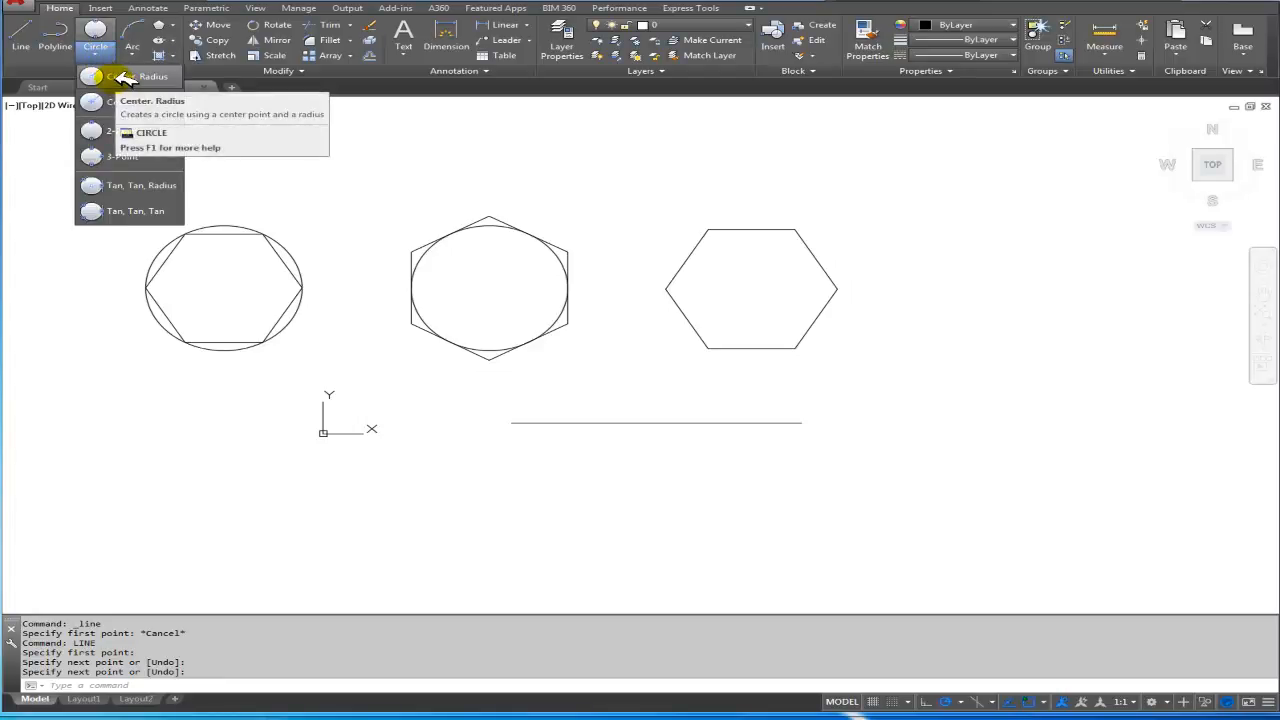
click(120, 78)
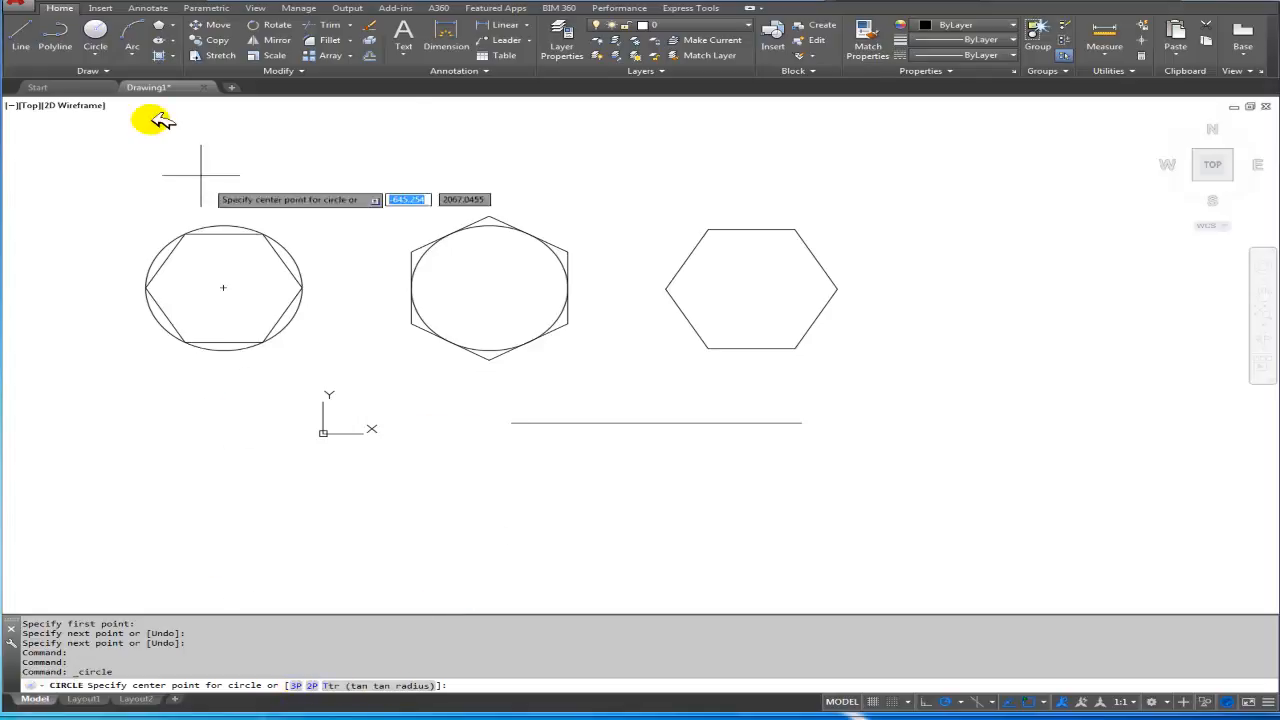
click(100, 54)
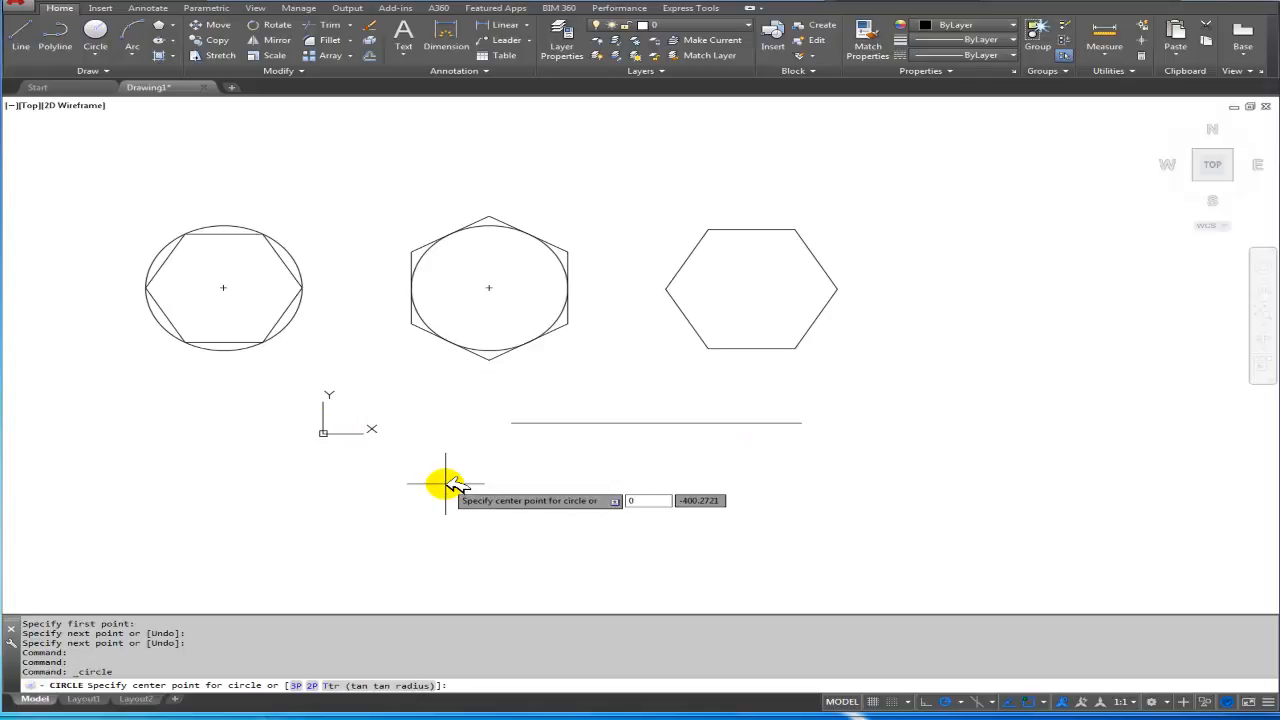
key(Tab)
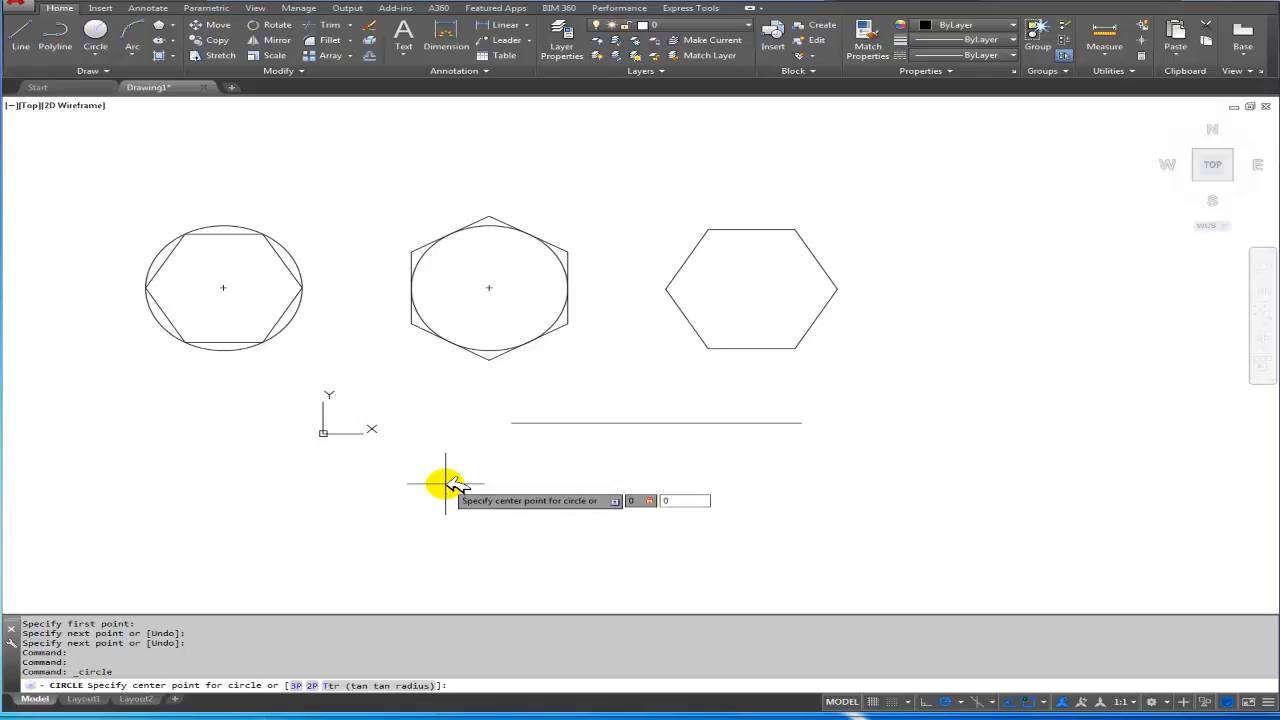
text(0)
key(Return)
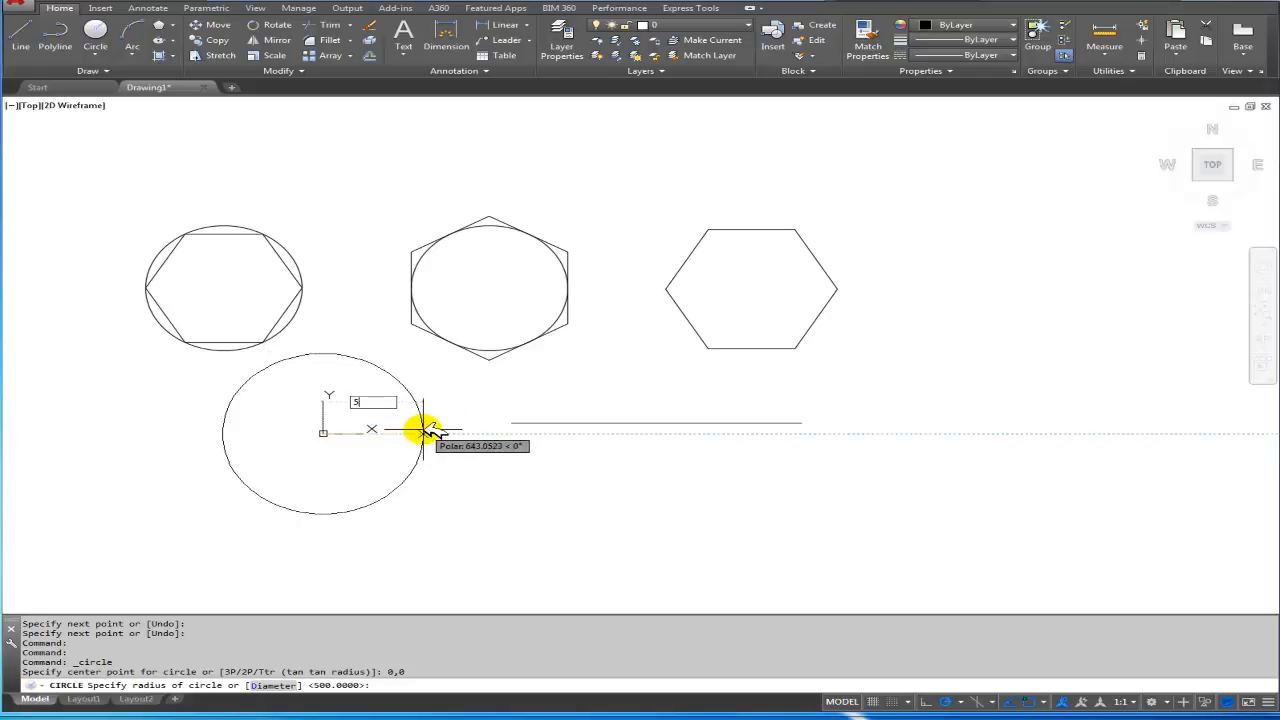
text(500)
key(Return)
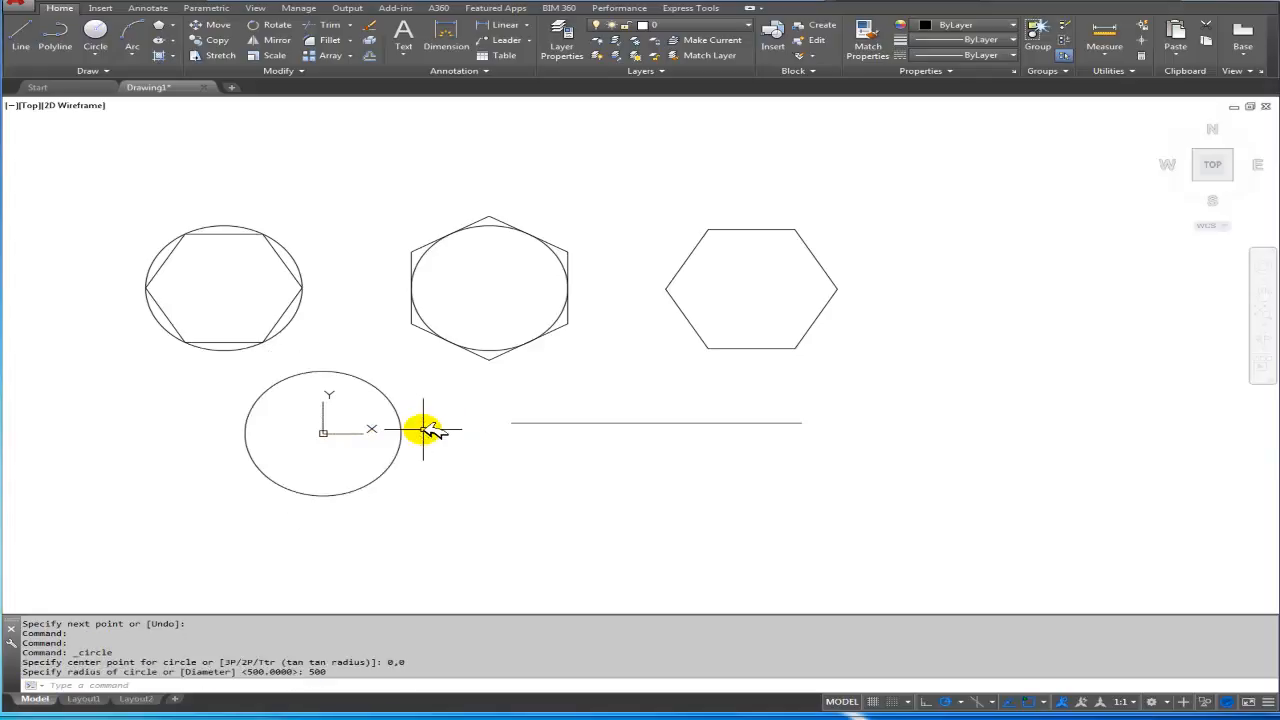
Draw a rectangle 400 wide and 200 high in the empty area below and right of the rightmost polygon
click(172, 25)
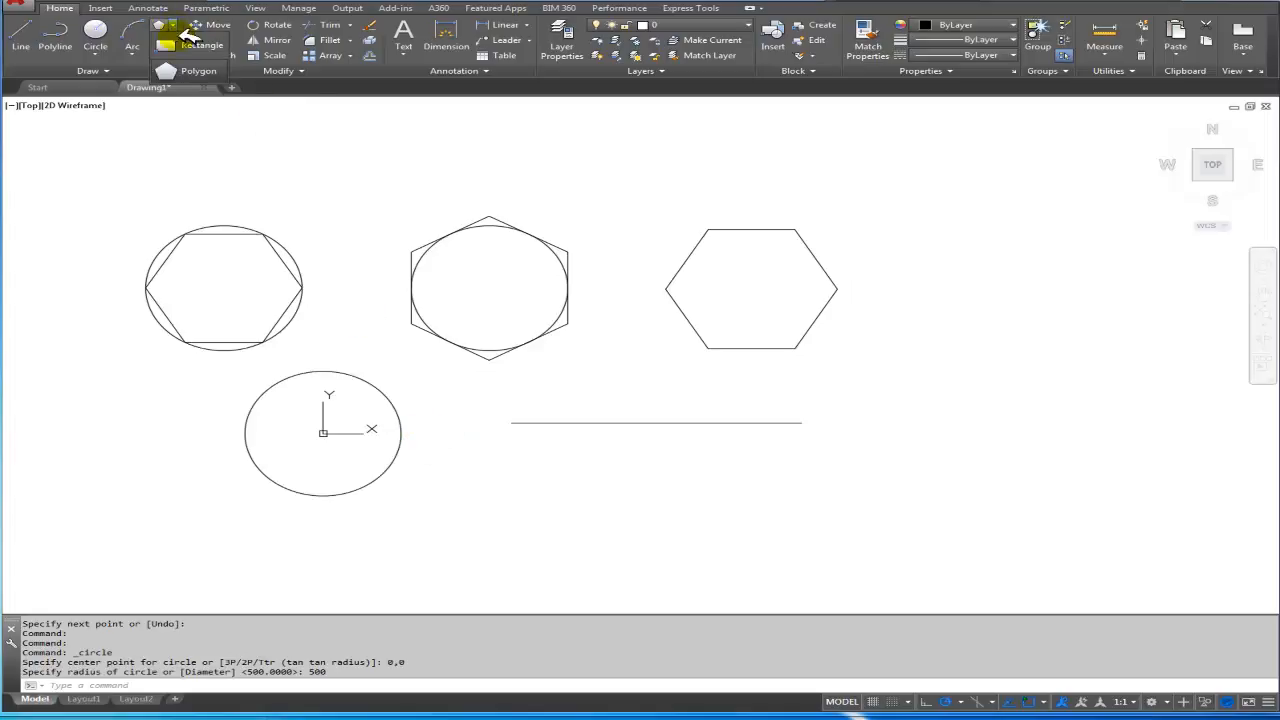
click(177, 42)
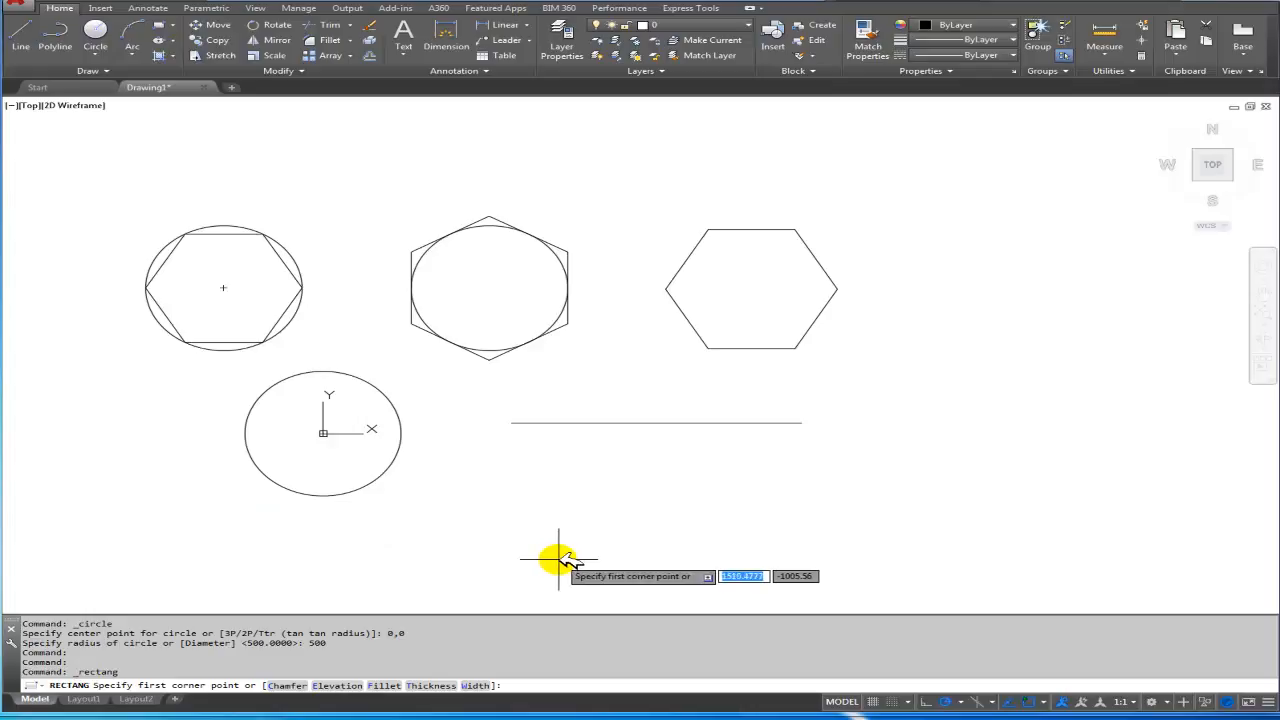
click(166, 25)
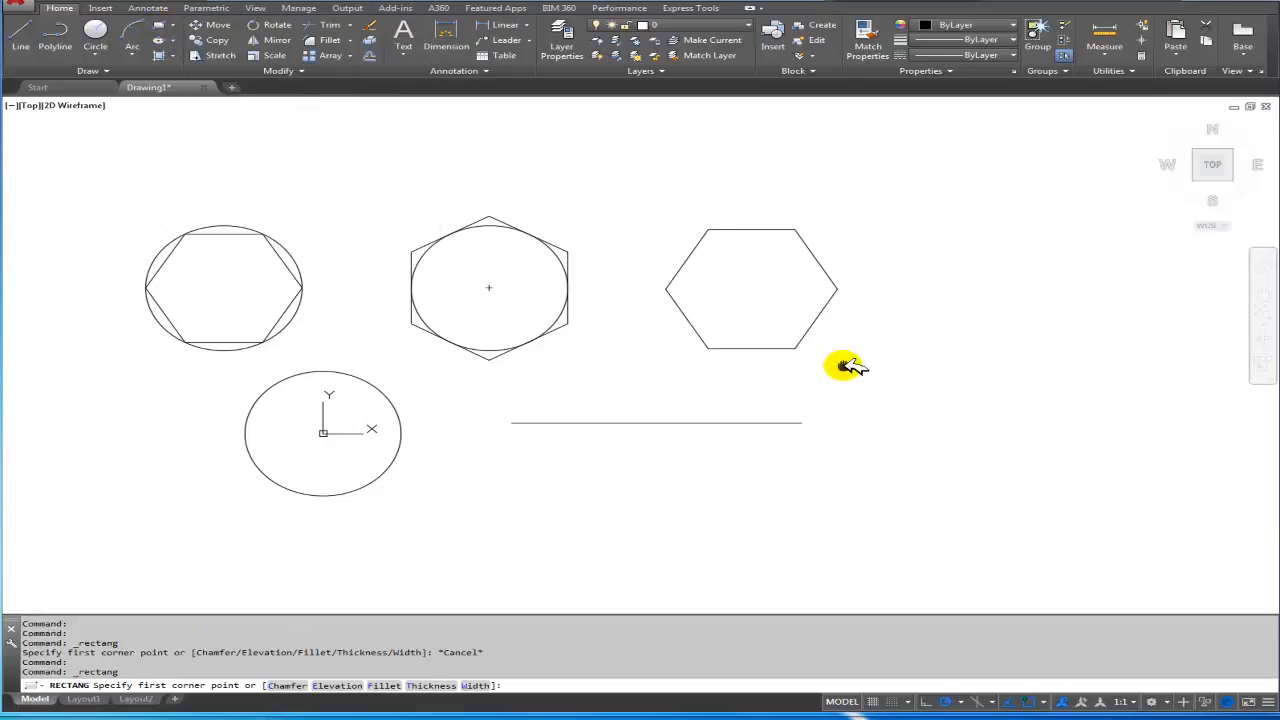
middle_drag(837, 363, 745, 375)
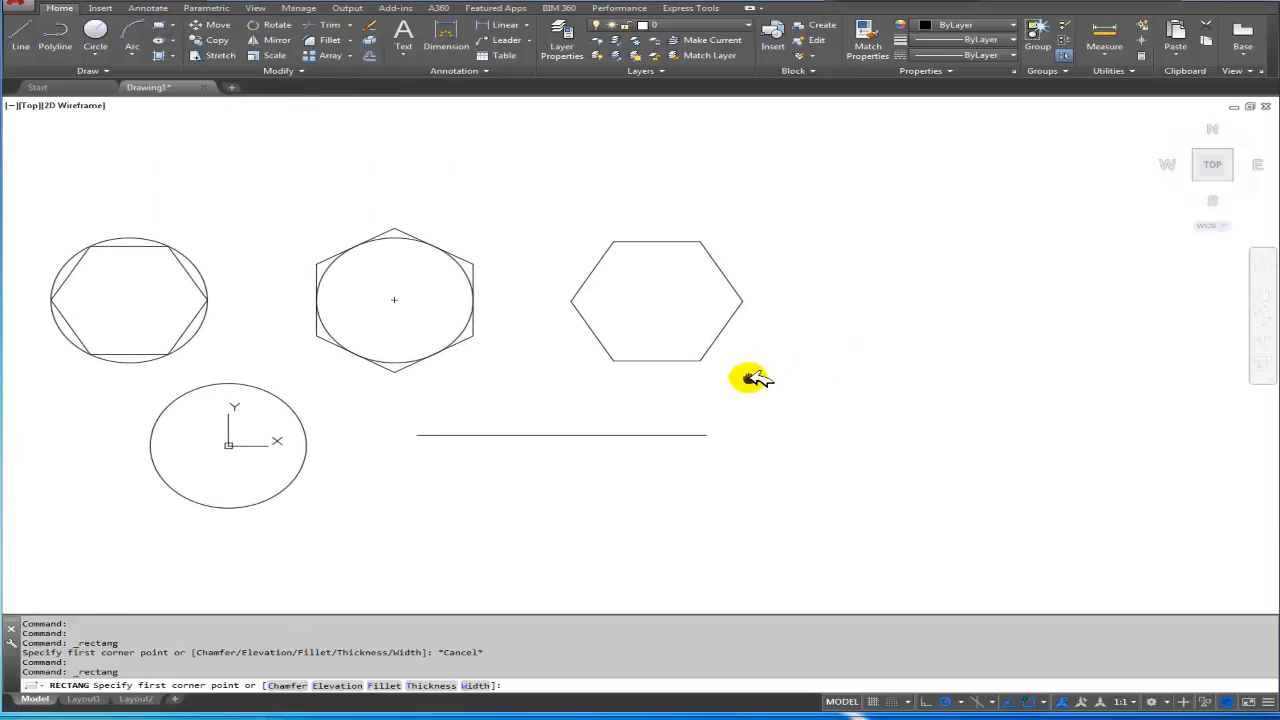
click(848, 394)
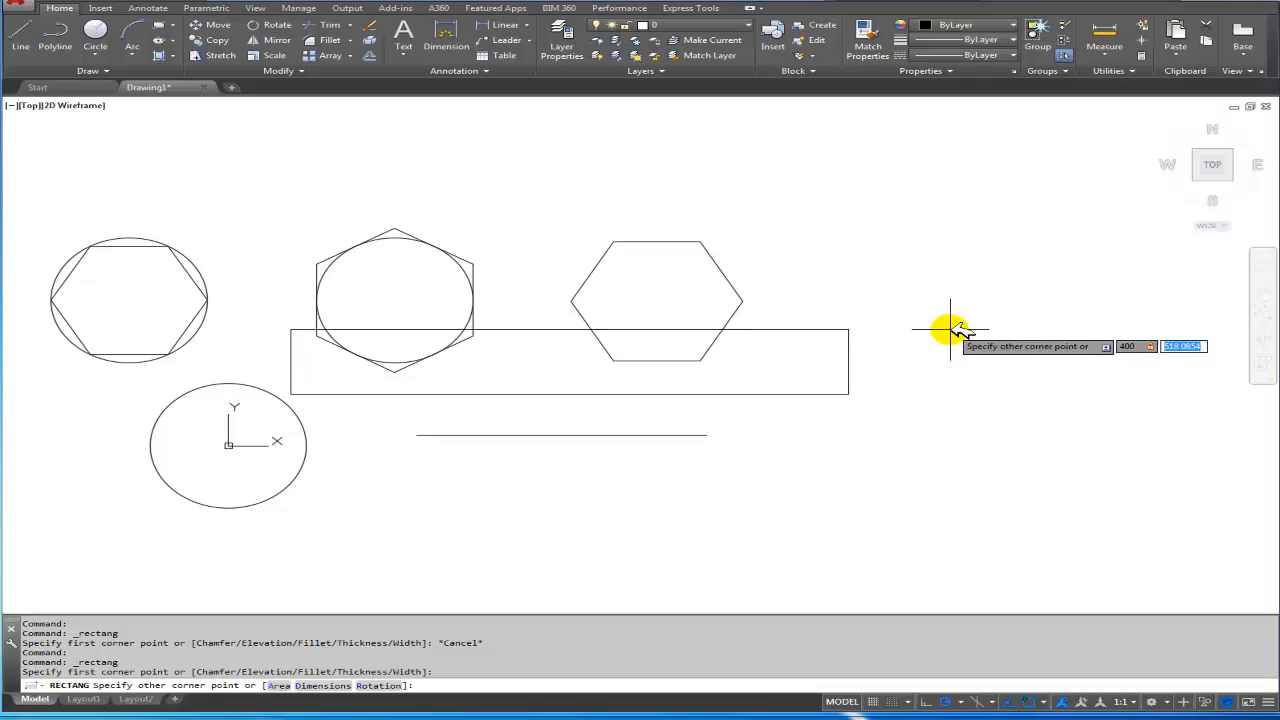
key(Return)
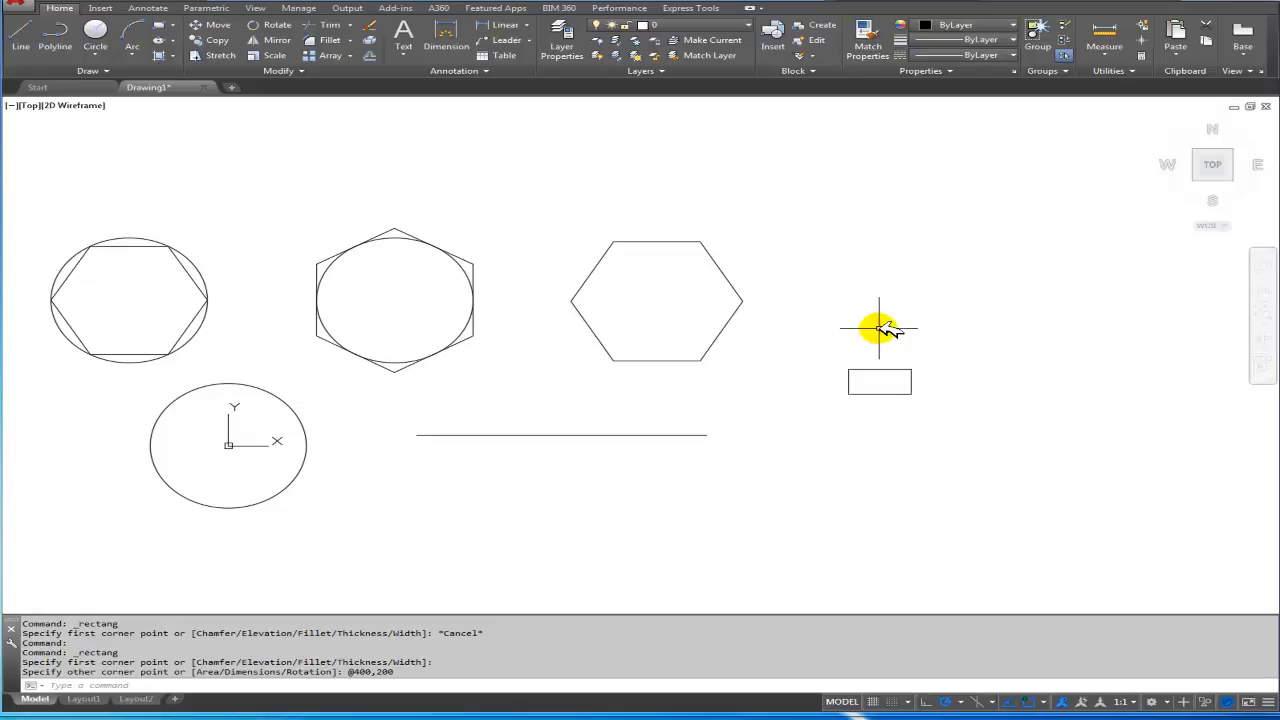
mouse_move(494, 317)
middle_down()
mouse_move(630, 293)
mouse_move(551, 294)
middle_up()
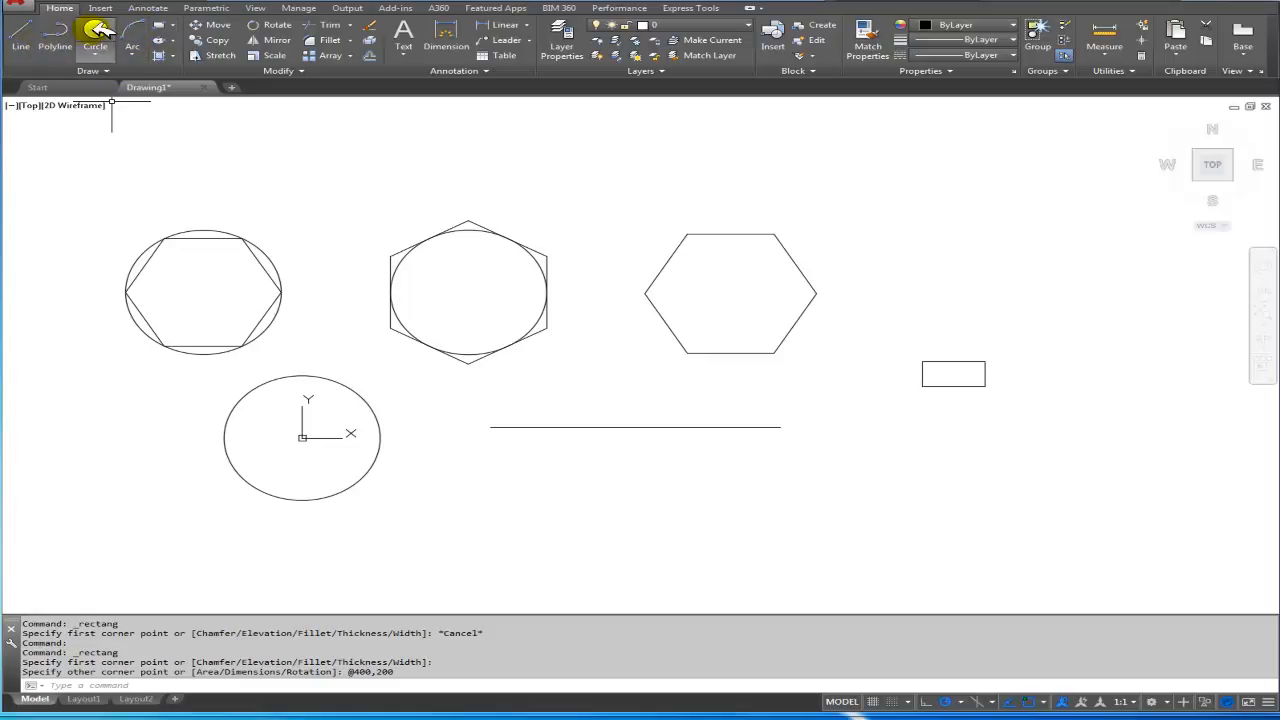
click(175, 56)
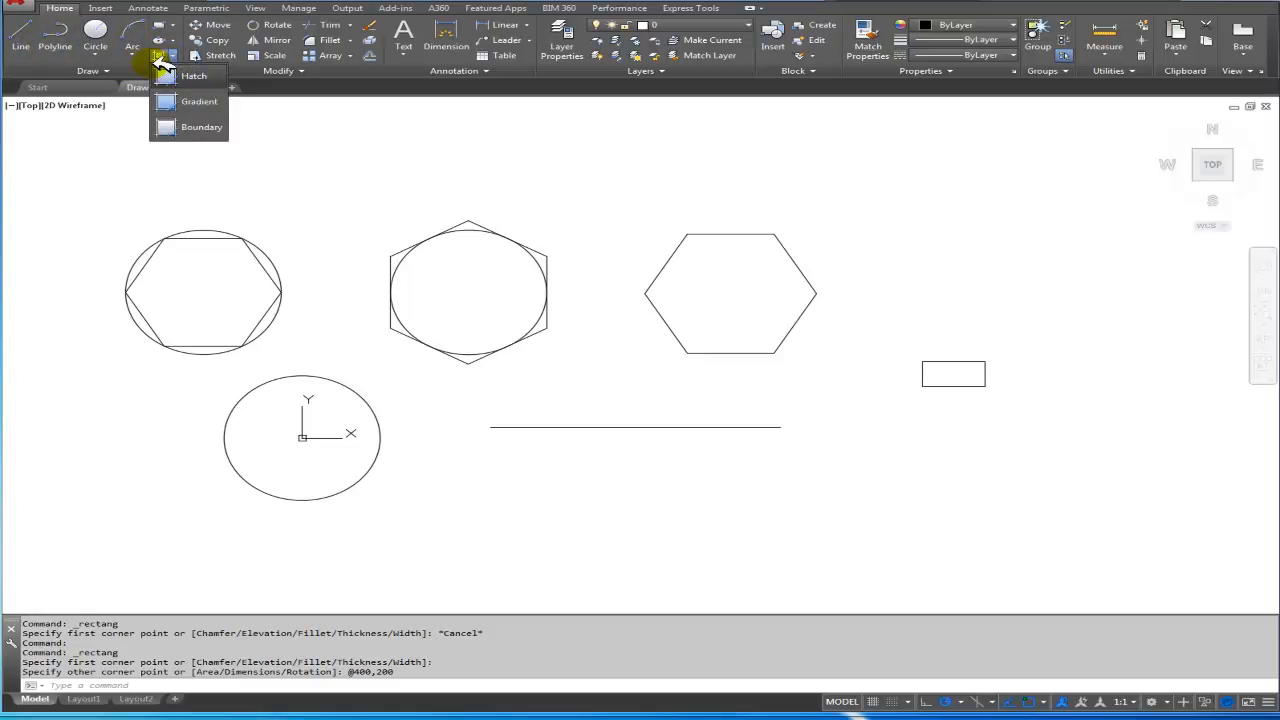
click(108, 70)
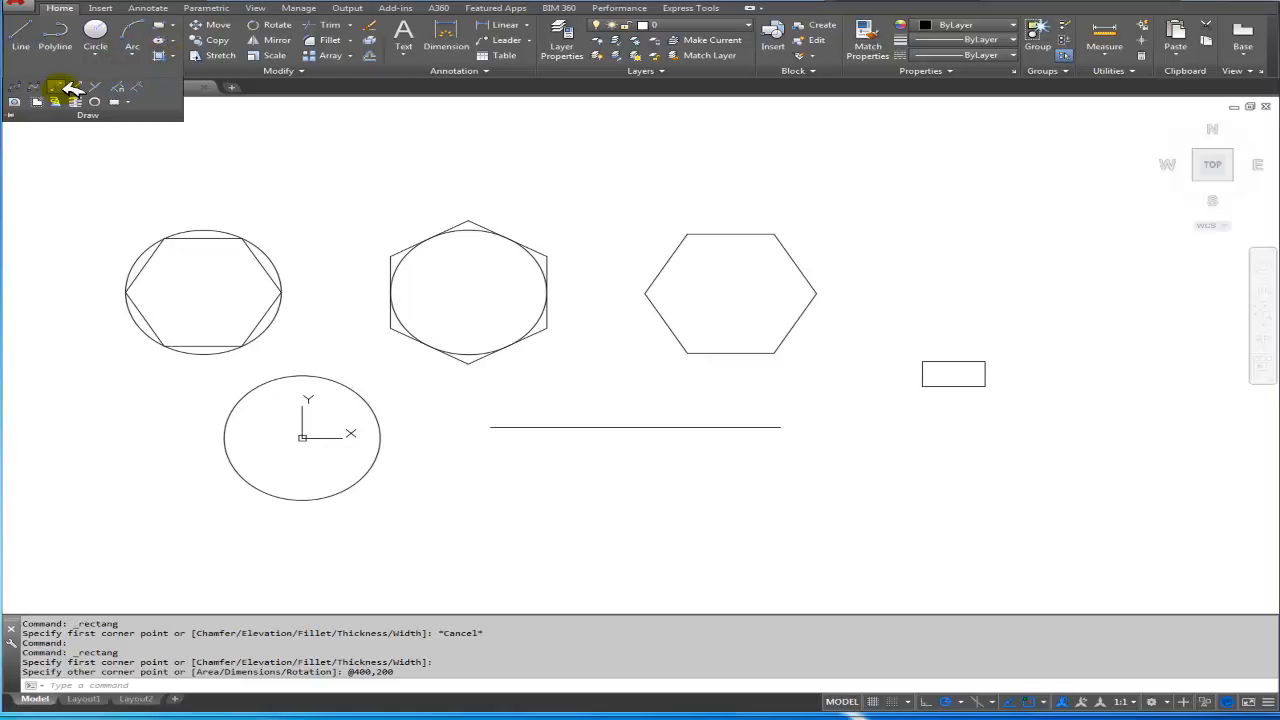
click(205, 140)
key(Escape)
key(Escape)
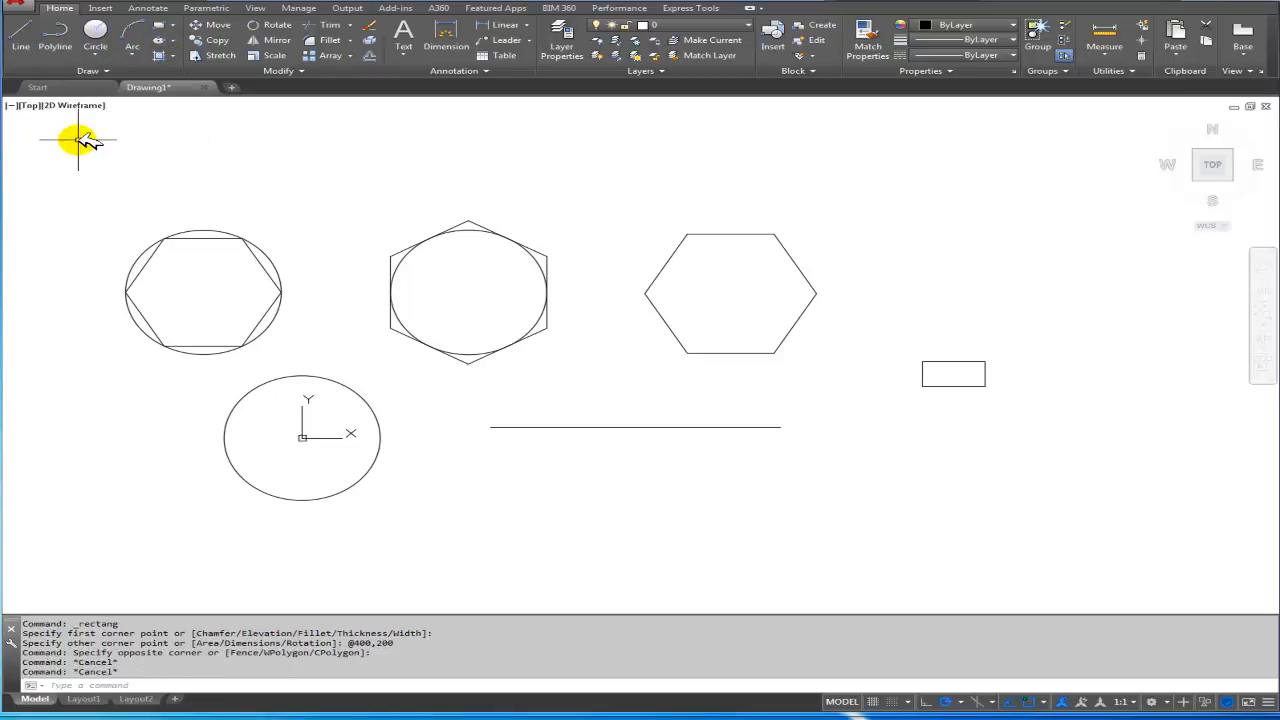